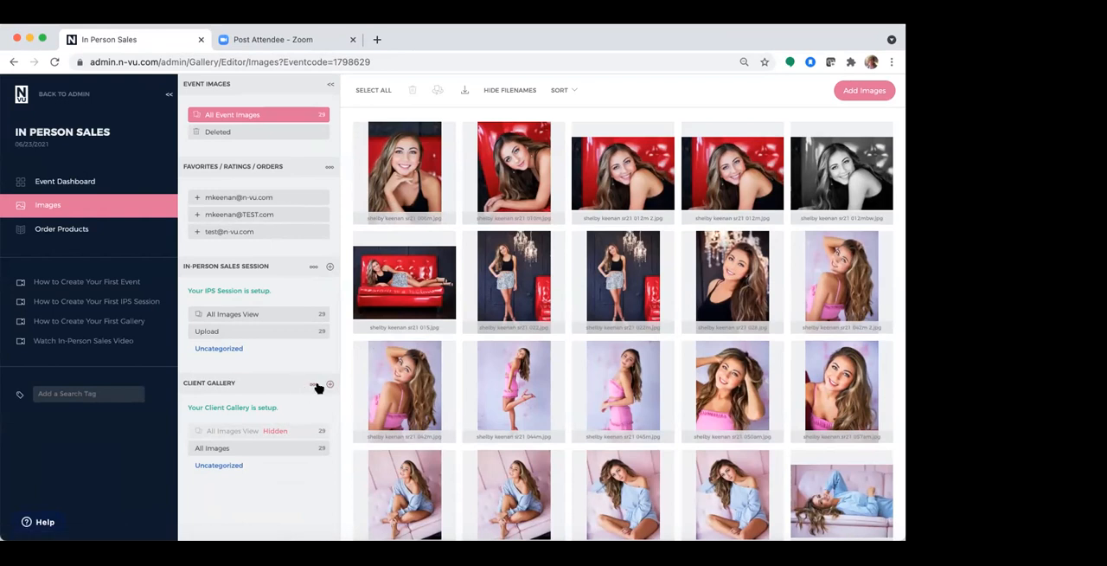
Create a client gallery category named Outdoors without a password
click(330, 388)
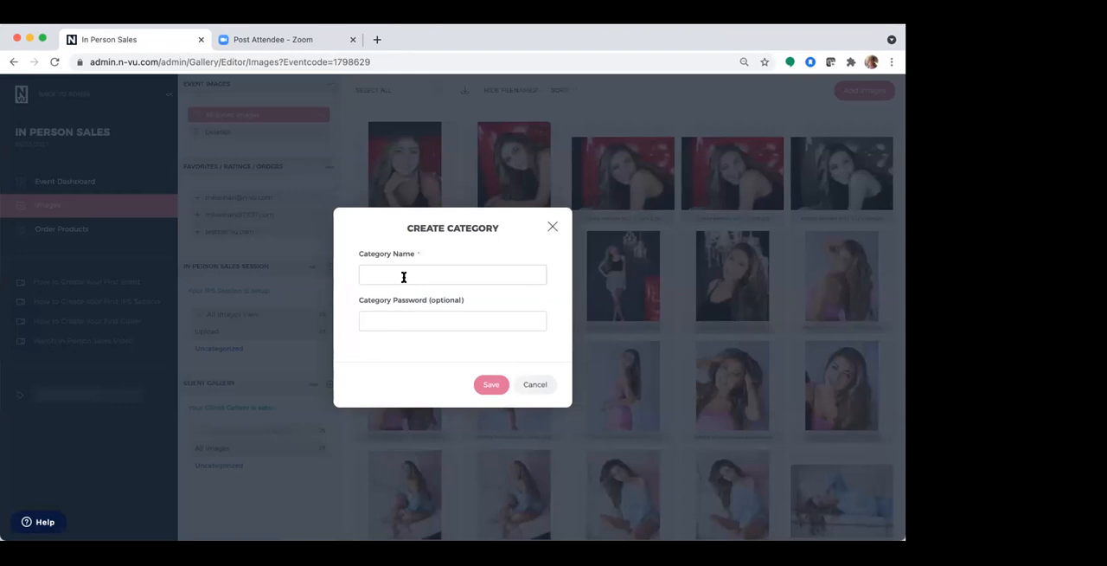
click(403, 276)
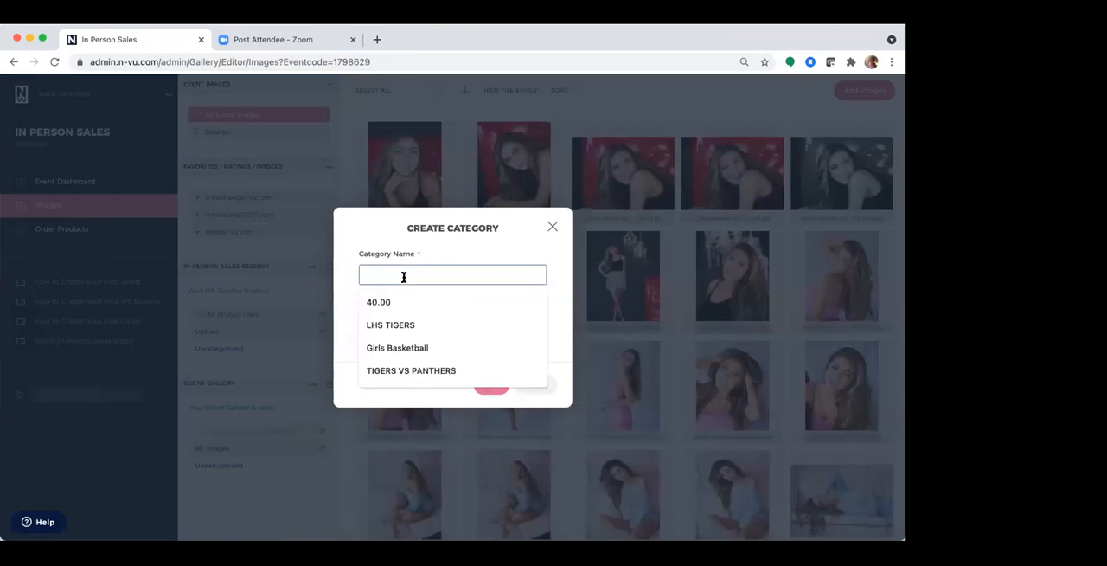
text(c)
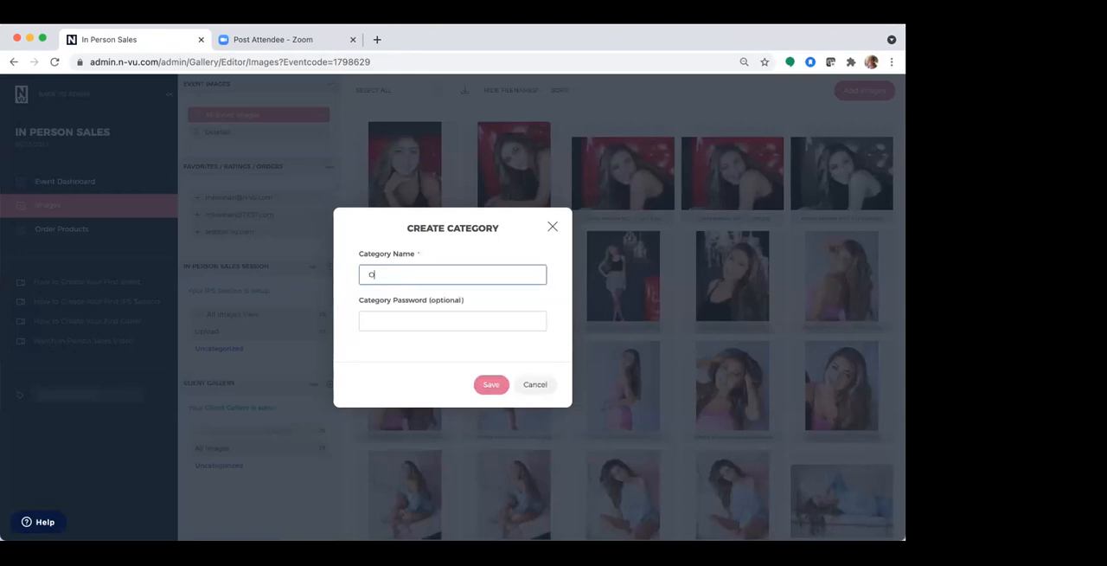
text(utdoors)
click(460, 325)
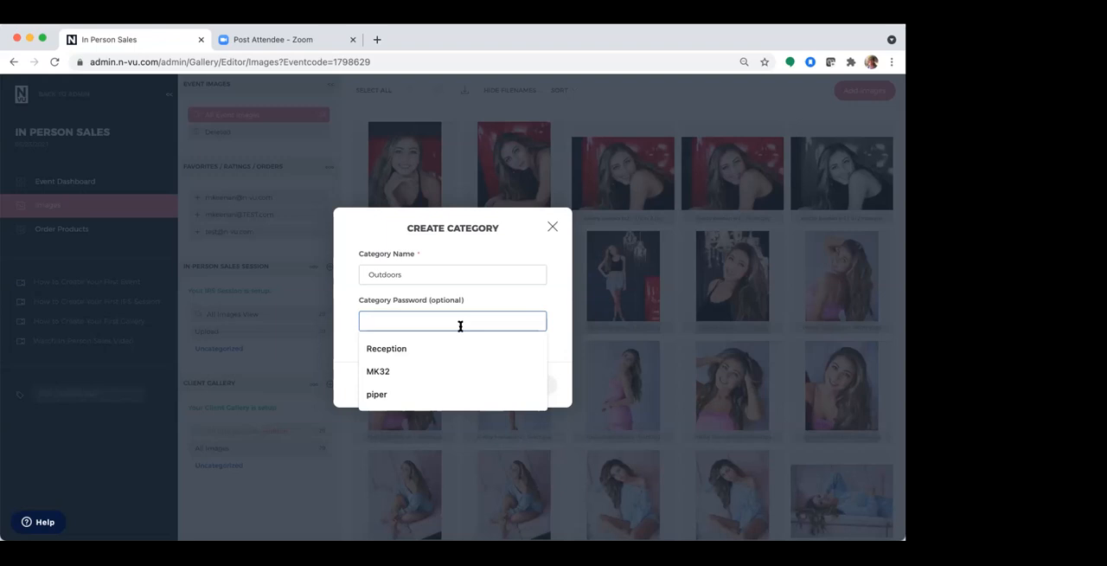
click(541, 241)
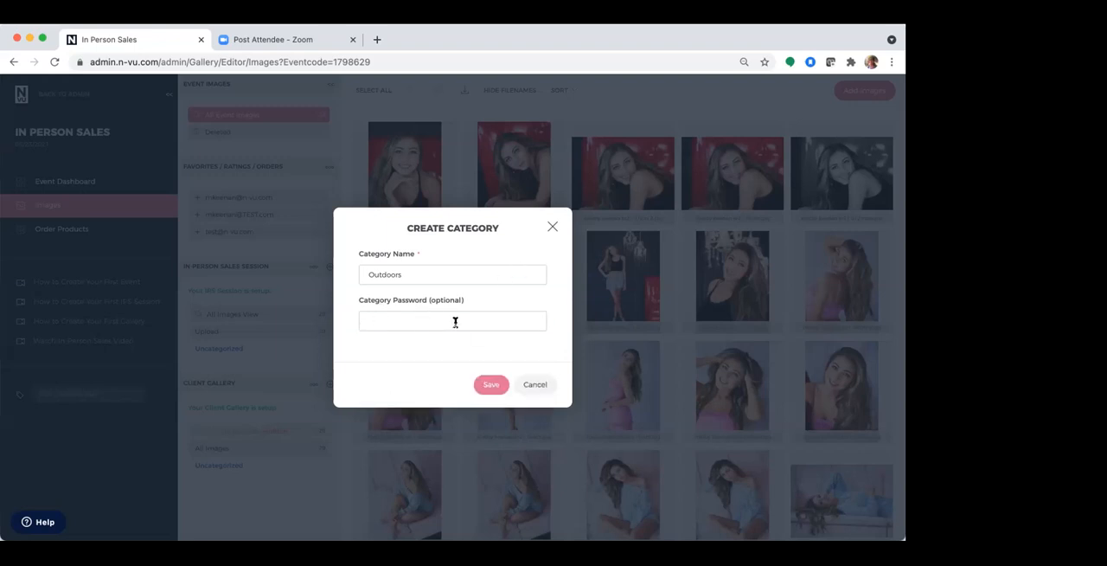
click(490, 383)
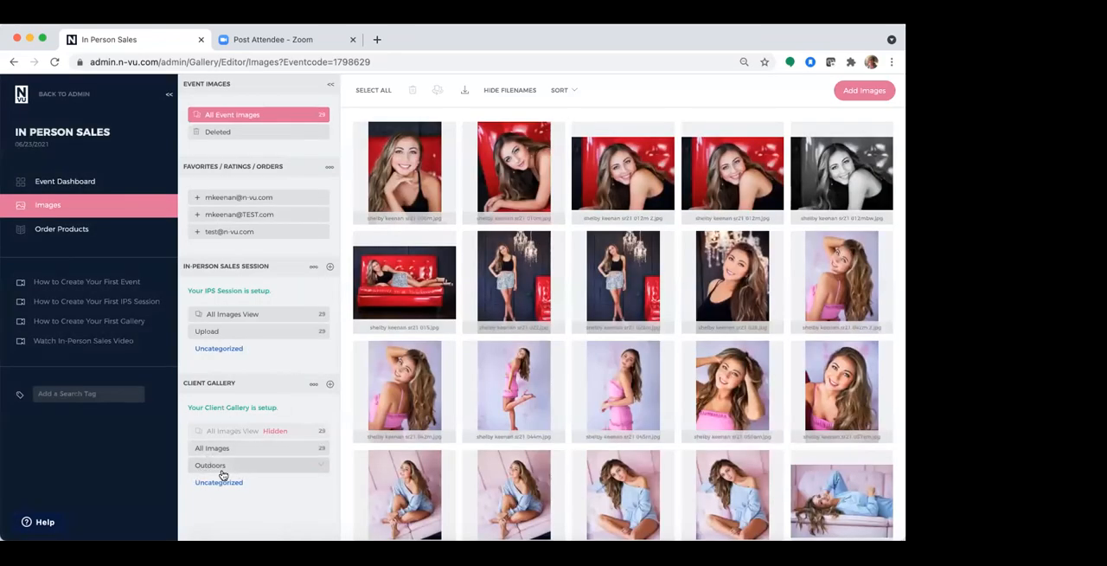
Delete the All Images category from the client gallery
click(320, 452)
click(291, 506)
click(437, 320)
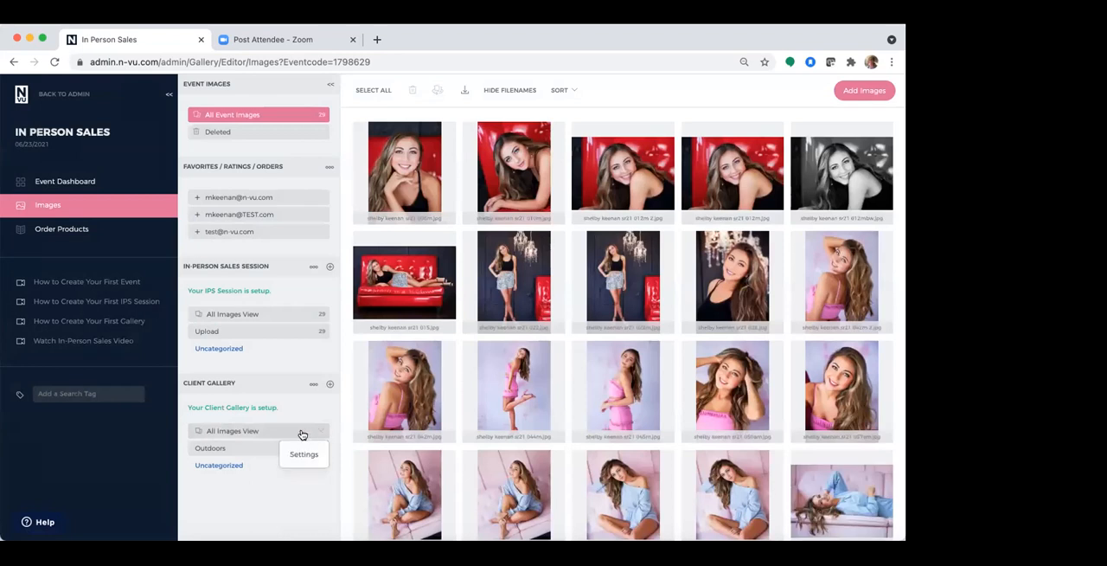
View the client gallery's All Images View, Uncategorized and Outdoors categories
click(305, 432)
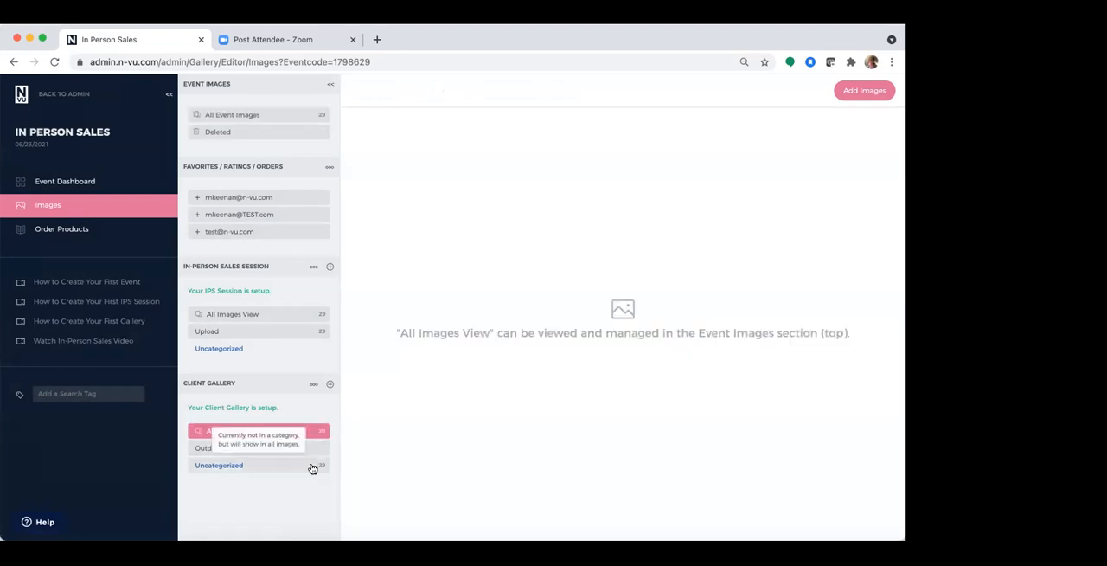
click(312, 468)
click(307, 434)
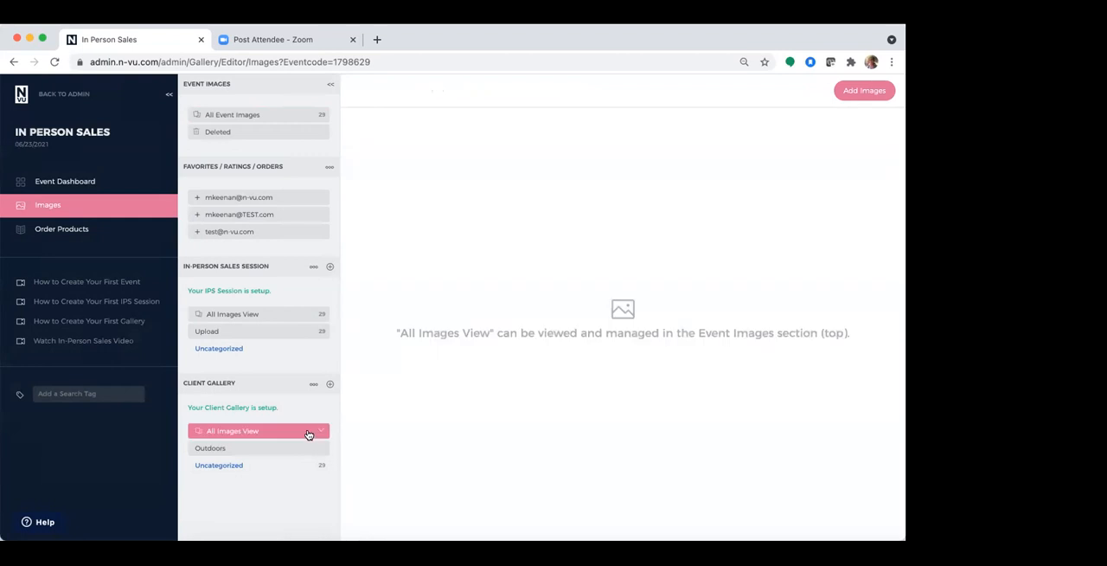
click(277, 447)
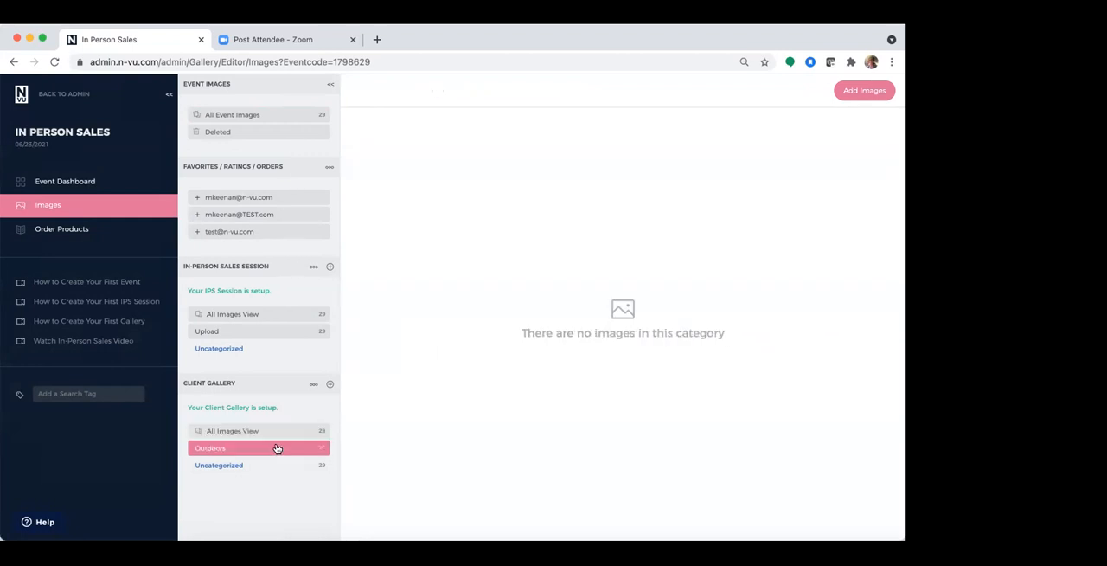
Add the last seven event images, the colourful-steps and outdoor shots, to the client gallery's Outdoors category
click(260, 118)
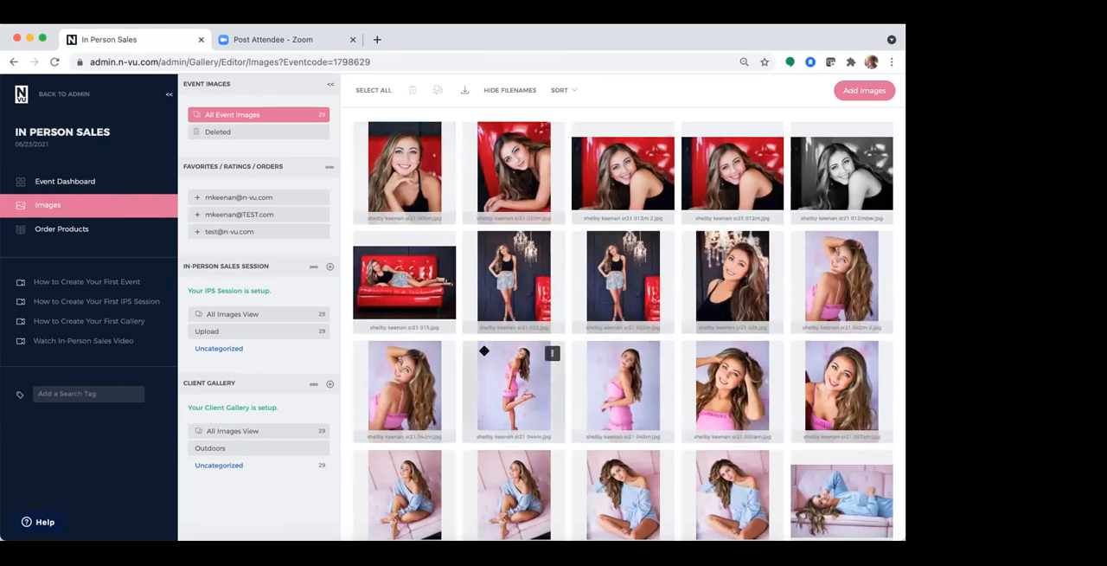
scroll(485, 349, down, 5)
click(509, 440)
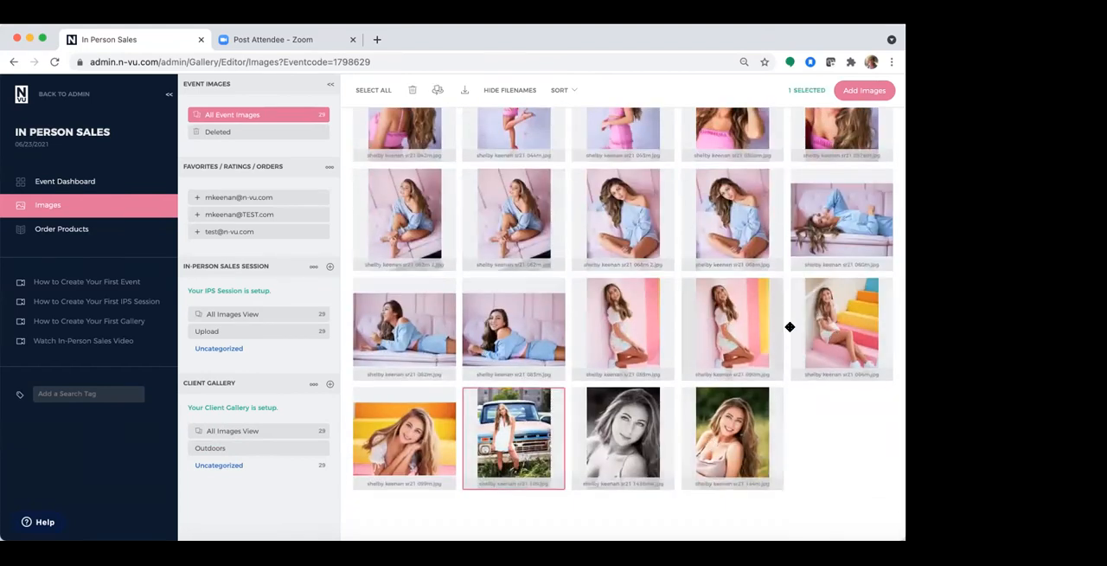
click(649, 308)
shift+click(723, 417)
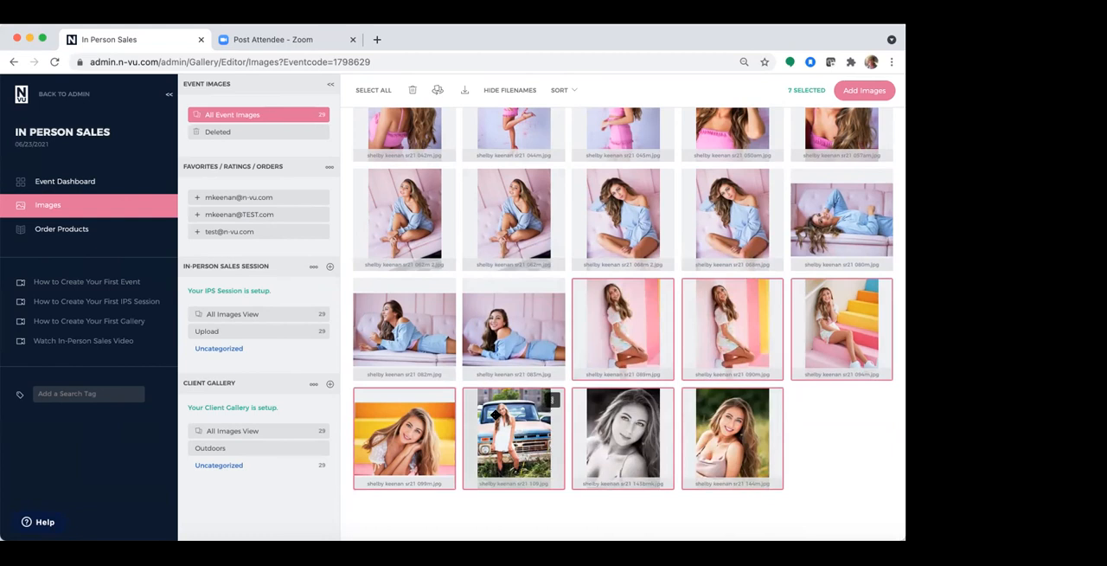
drag(493, 414, 277, 448)
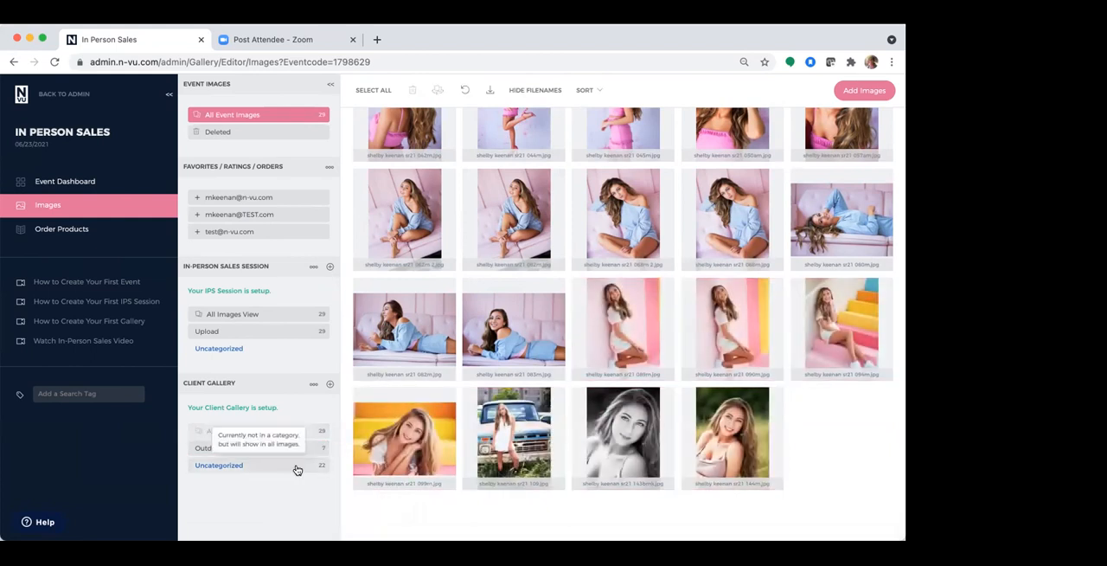
Show the client gallery's uncategorized images and create a client gallery category named Red Sofa
click(296, 470)
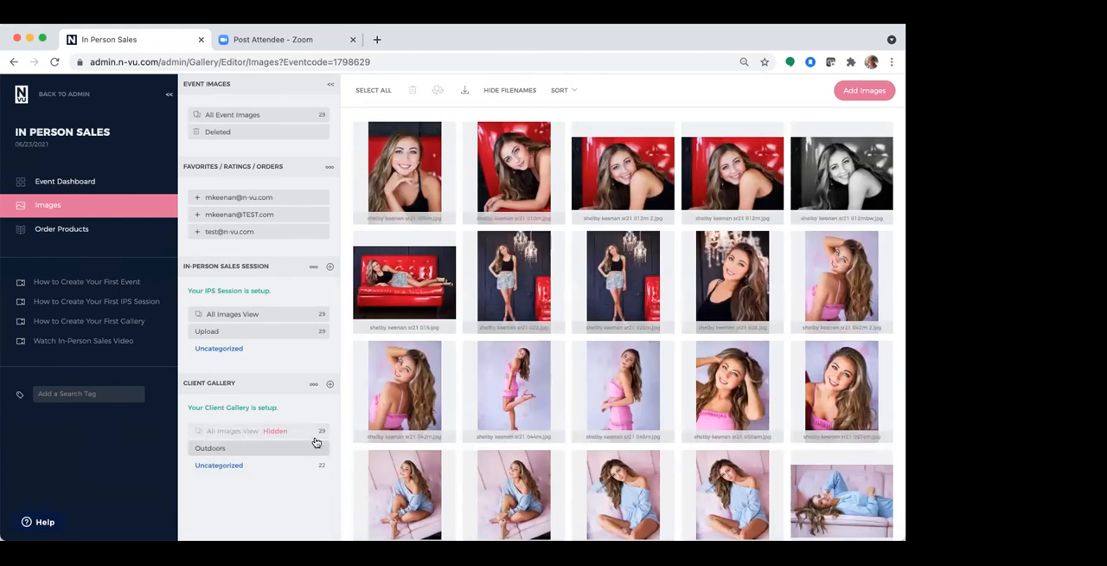
click(329, 383)
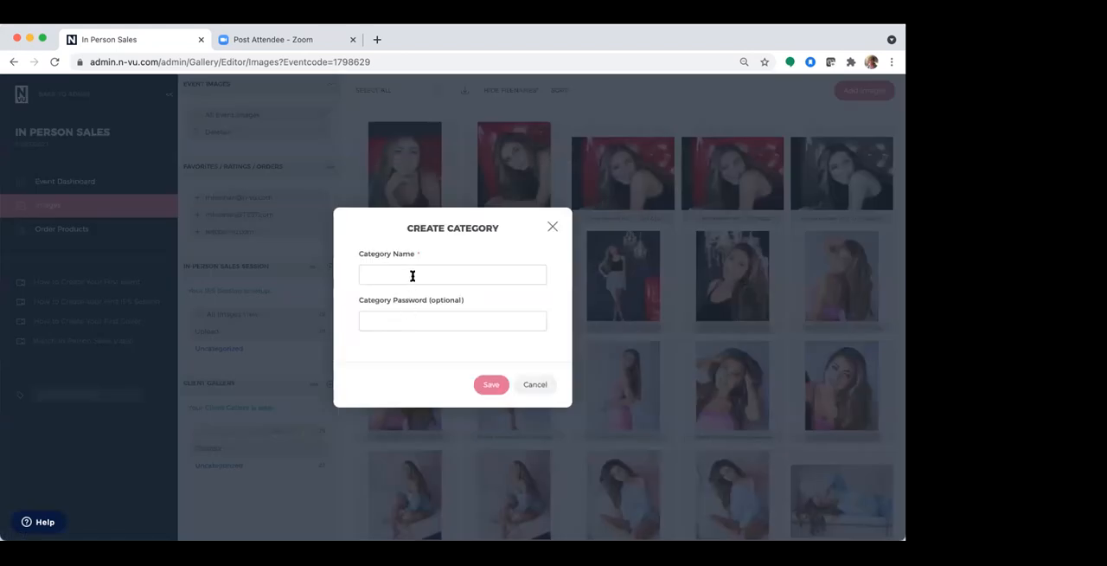
click(413, 275)
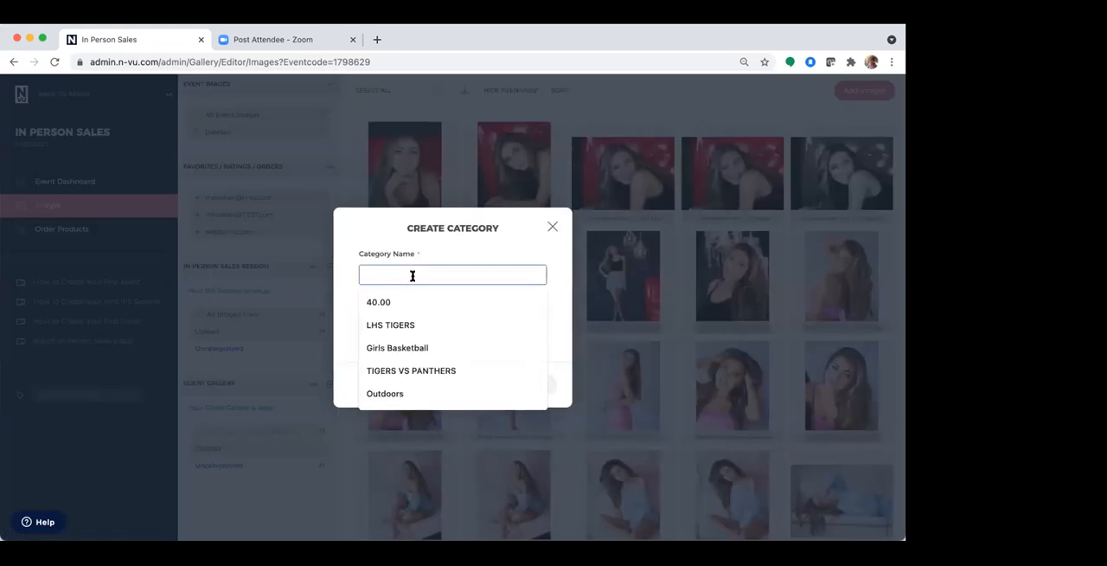
text(Red)
key(BackSpace)
key(BackSpace)
text(ed Sofa)
click(488, 384)
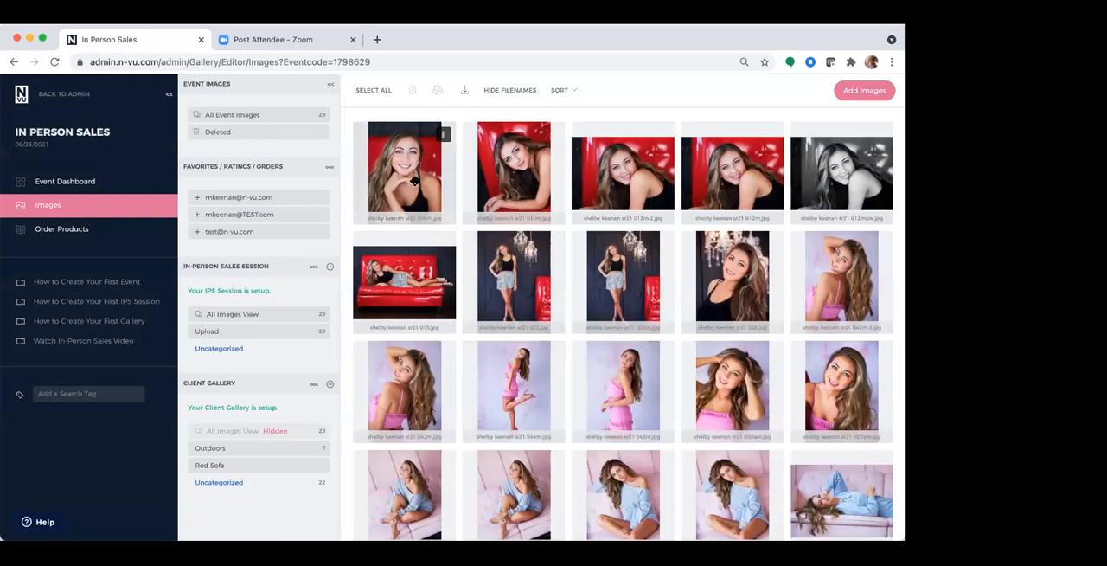
Add the first nine images, the red sofa and dark backdrop shots, to the Red Sofa category
click(414, 182)
shift+click(721, 290)
drag(402, 284, 258, 466)
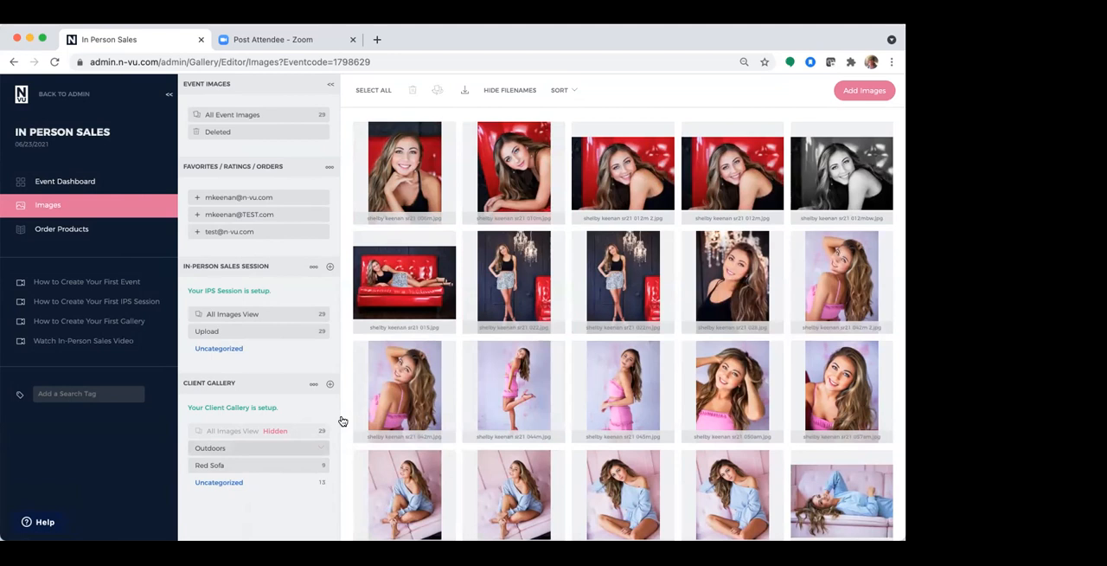
Show the remaining uncategorized client gallery images and create a category named Pink Sofa
scroll(437, 397, down, 2)
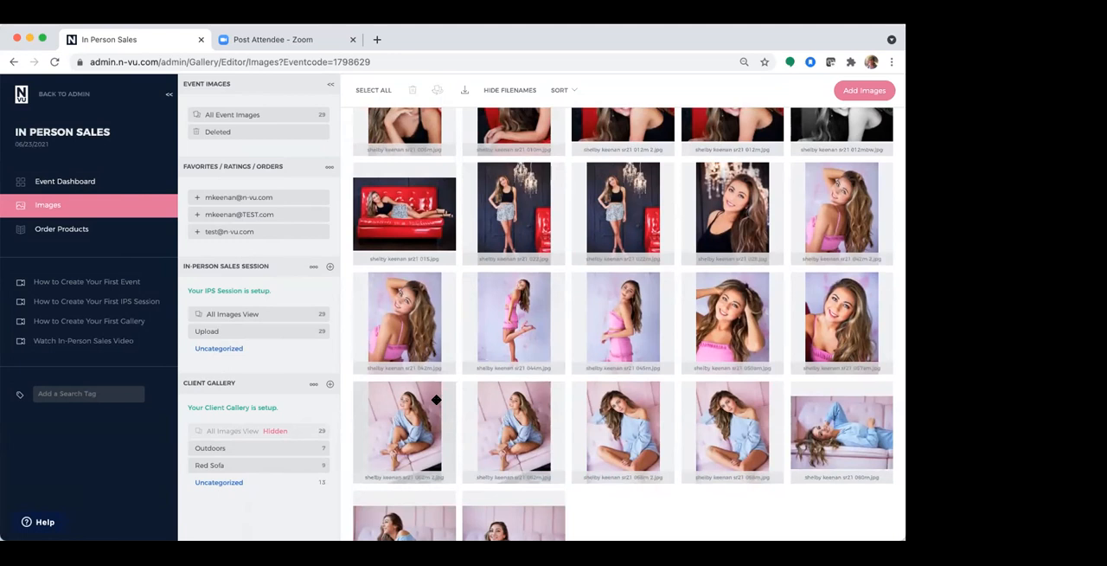
click(305, 487)
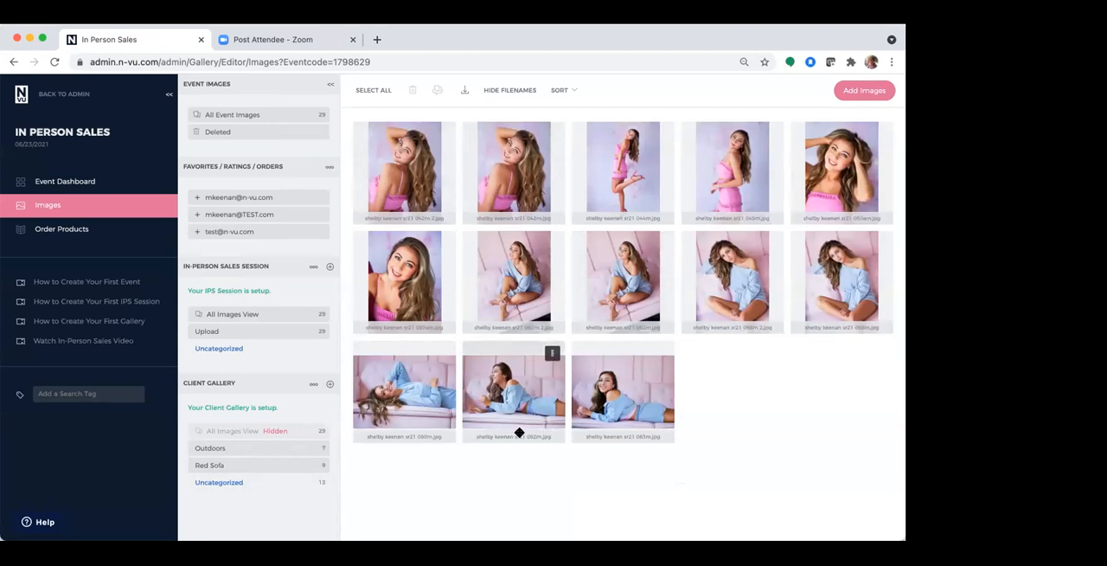
click(328, 383)
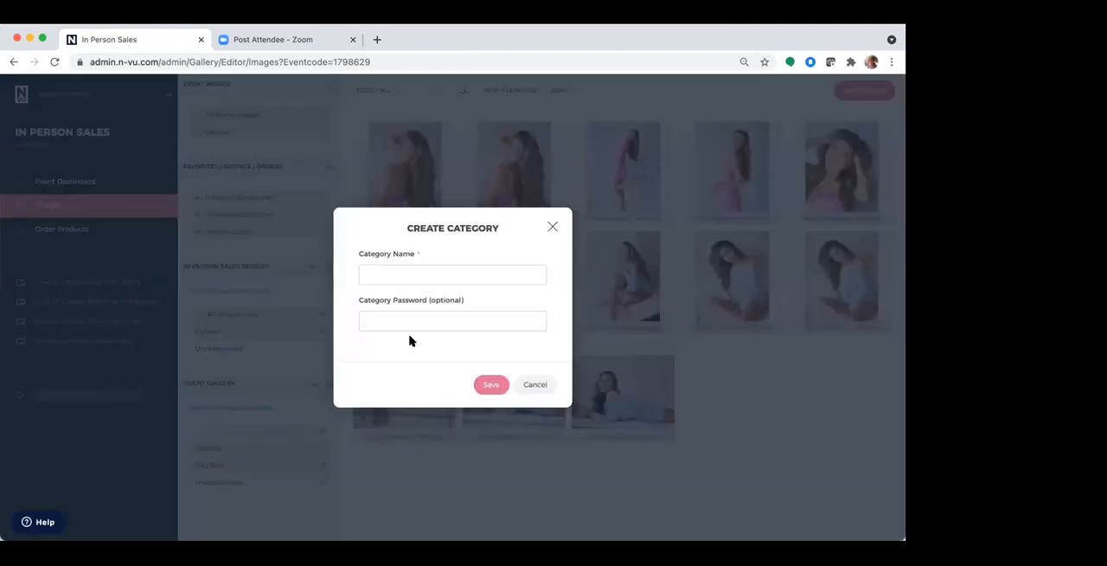
click(409, 273)
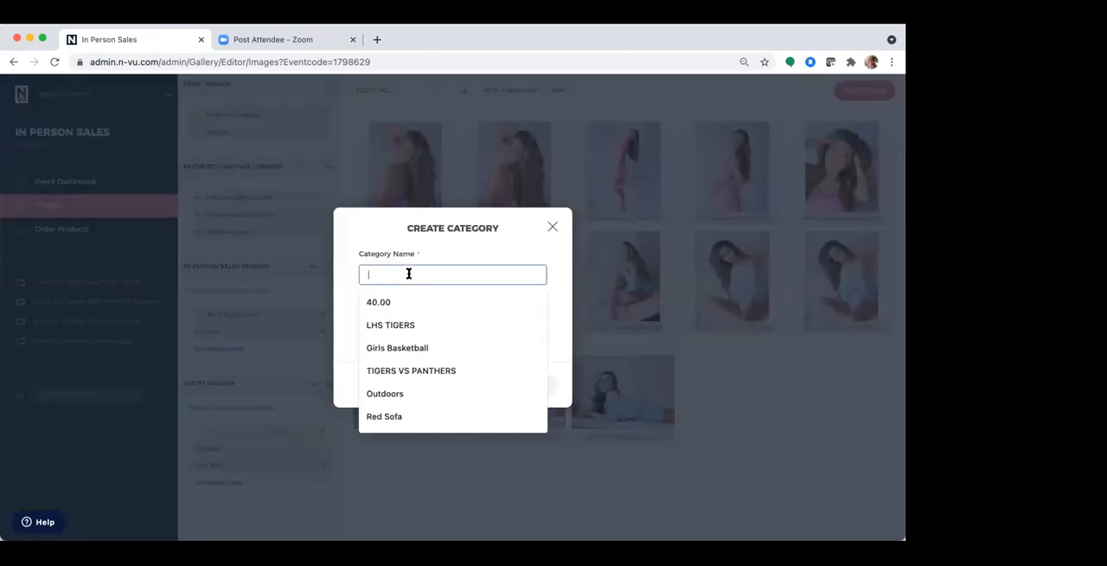
text(Pink Sofa)
click(490, 384)
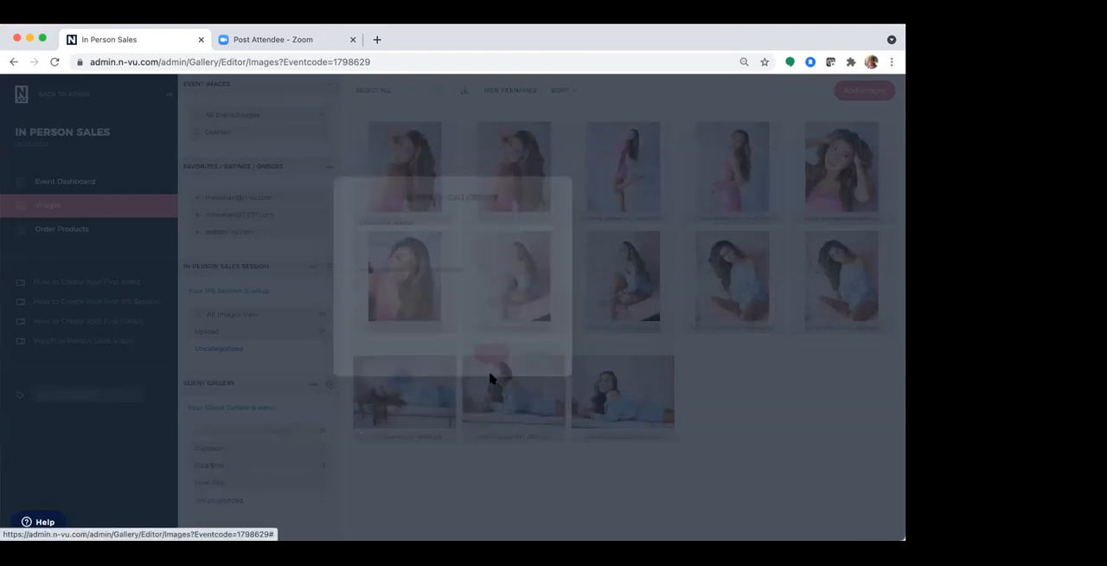
Add the seven uncategorized images with the blue outfit on the pink sofa to the Pink Sofa category
click(519, 277)
shift+click(627, 391)
drag(508, 289, 269, 493)
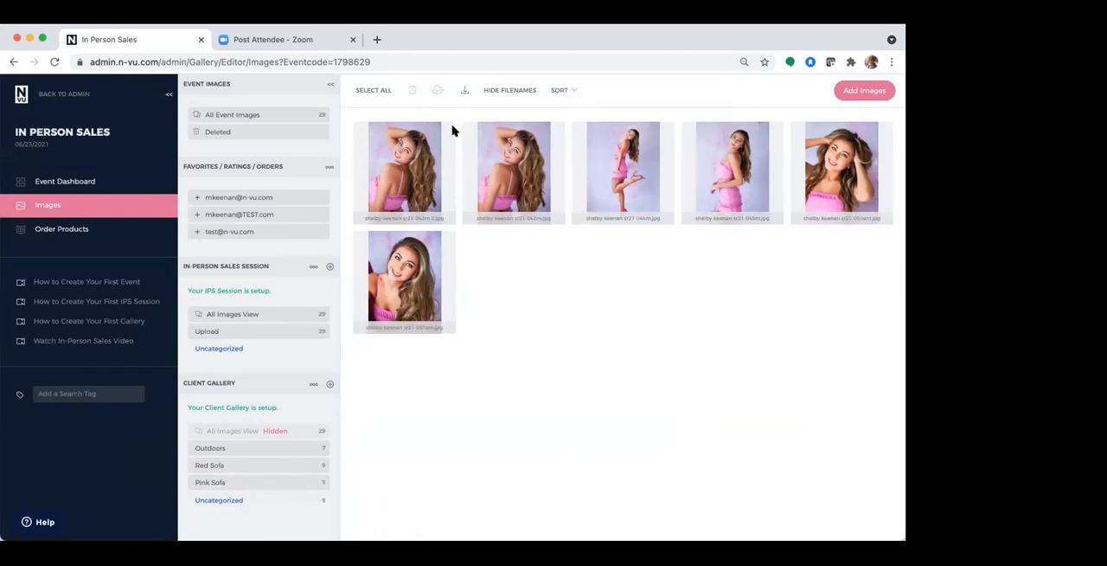
Create a client gallery category named Pink outfit without a password
click(330, 383)
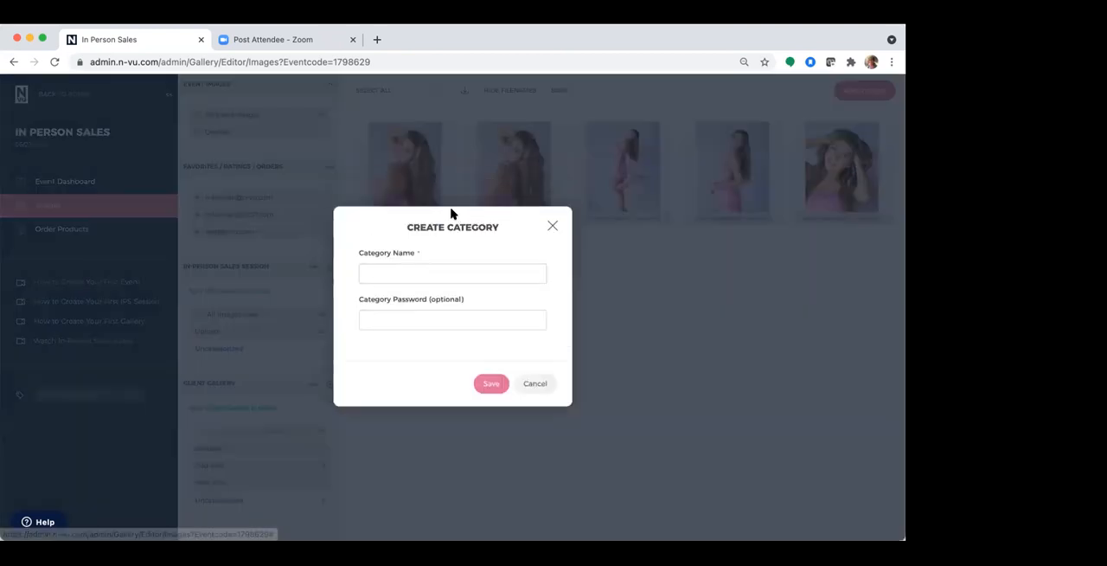
click(428, 277)
text(Pi)
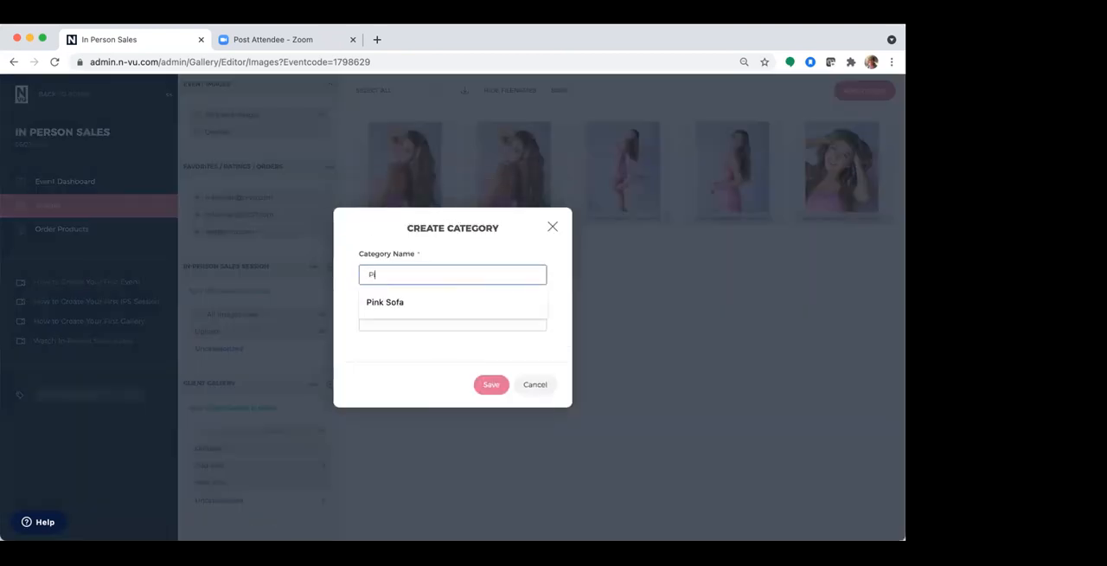
text(nk outfit)
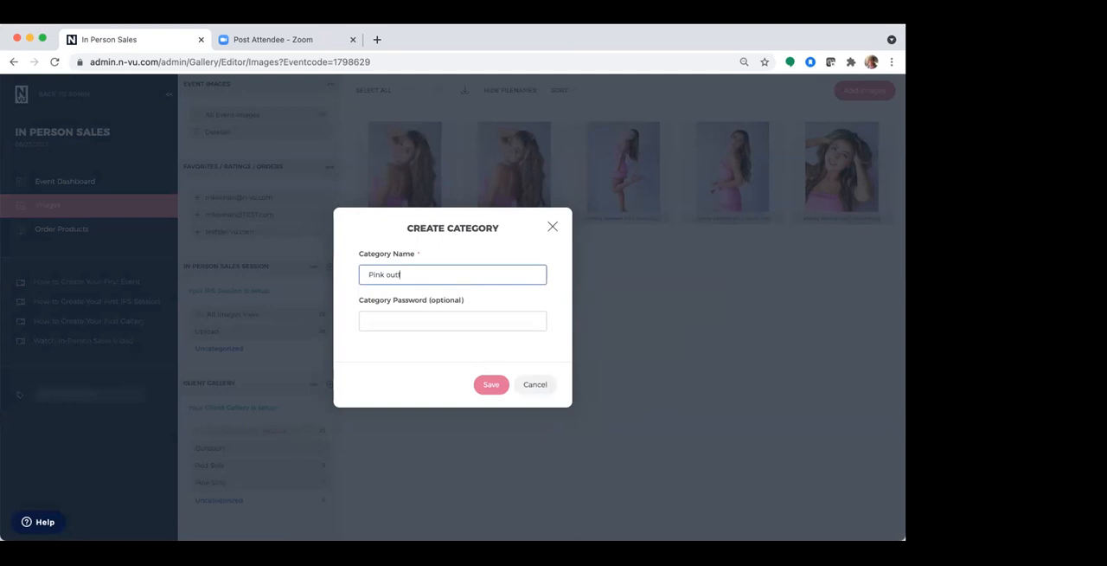
click(490, 384)
Add the six remaining uncategorized images to the Pink outfit category
click(404, 169)
shift+click(414, 275)
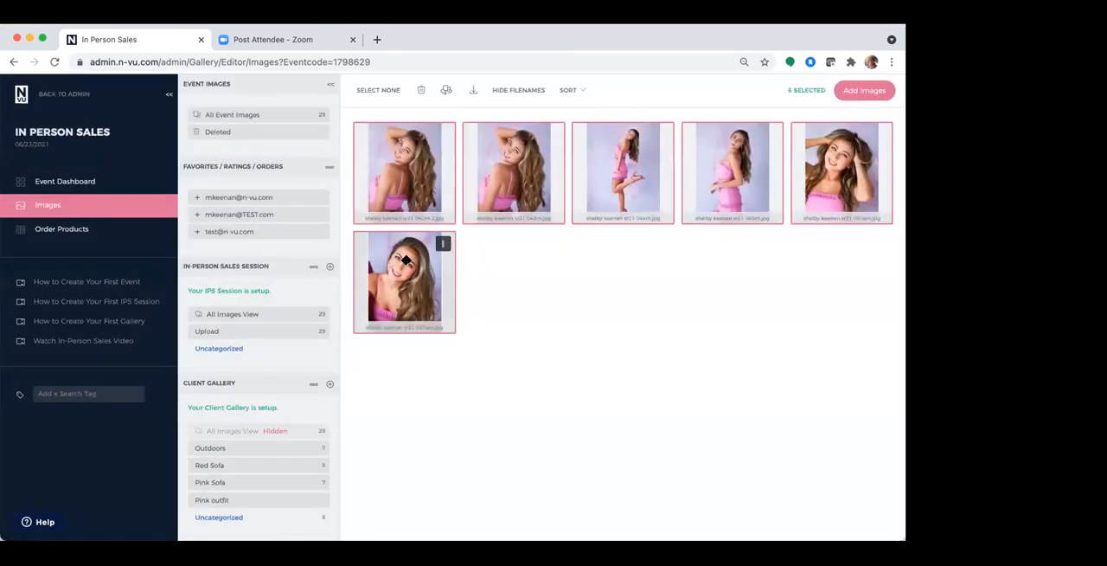
drag(409, 268, 270, 504)
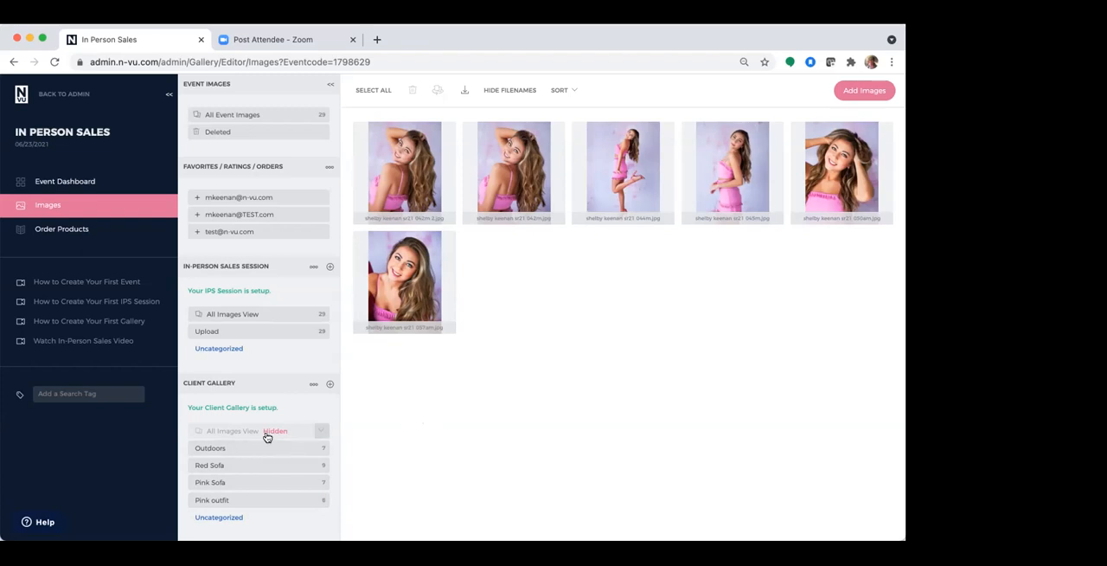
Try the Show All Images category and Mirror Categories options in the client gallery's All Images settings, and close them without saving
click(320, 431)
click(316, 455)
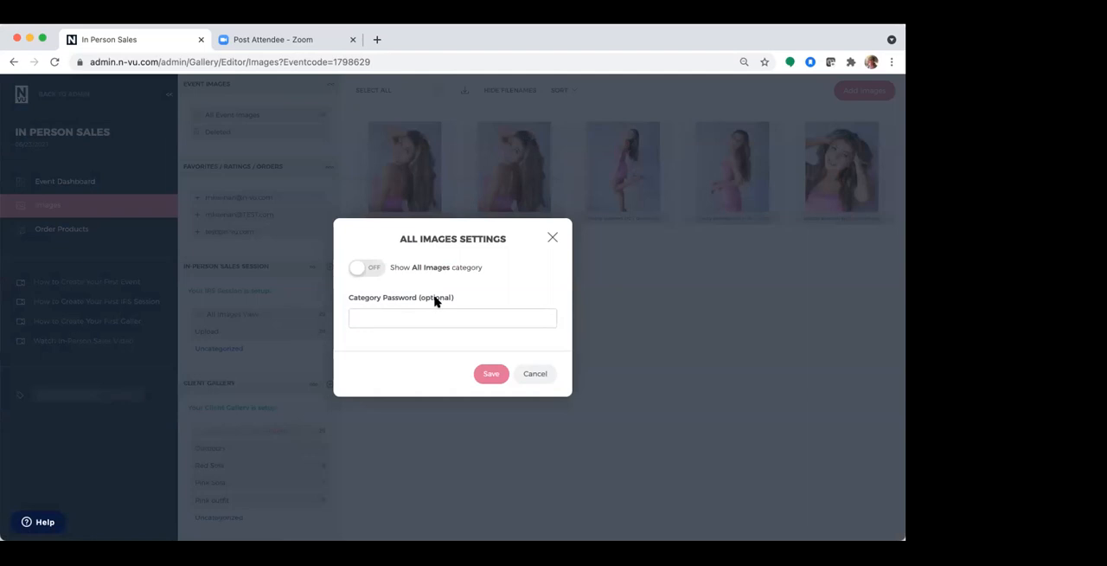
click(364, 270)
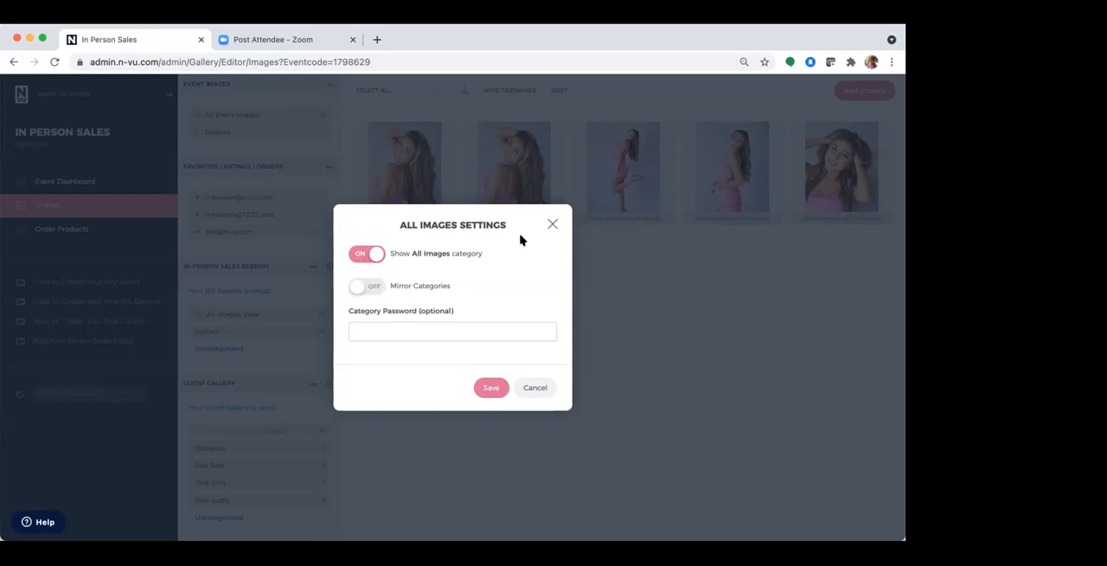
click(362, 287)
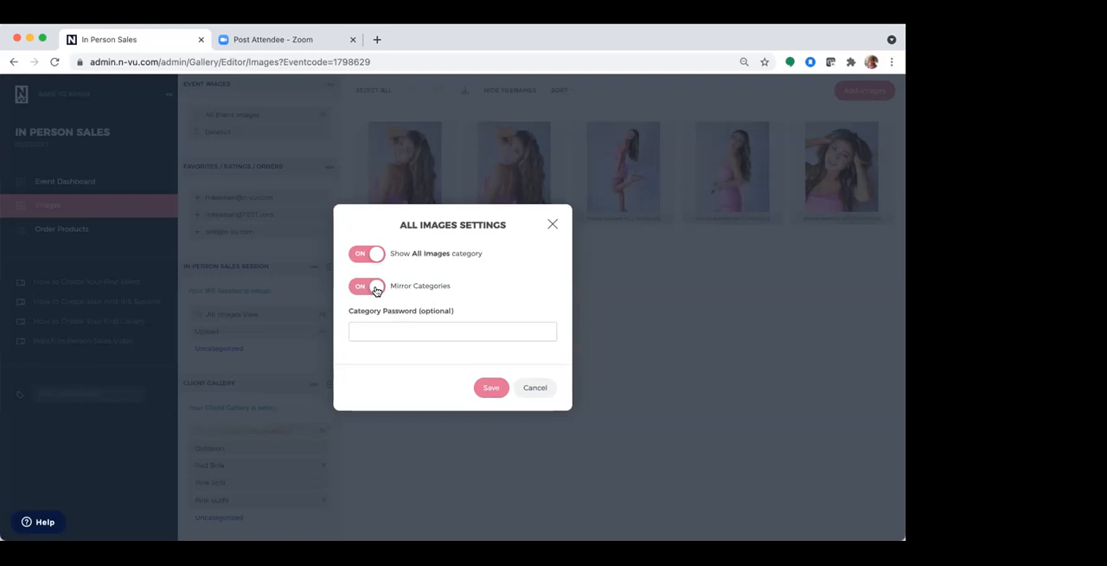
click(375, 290)
click(551, 224)
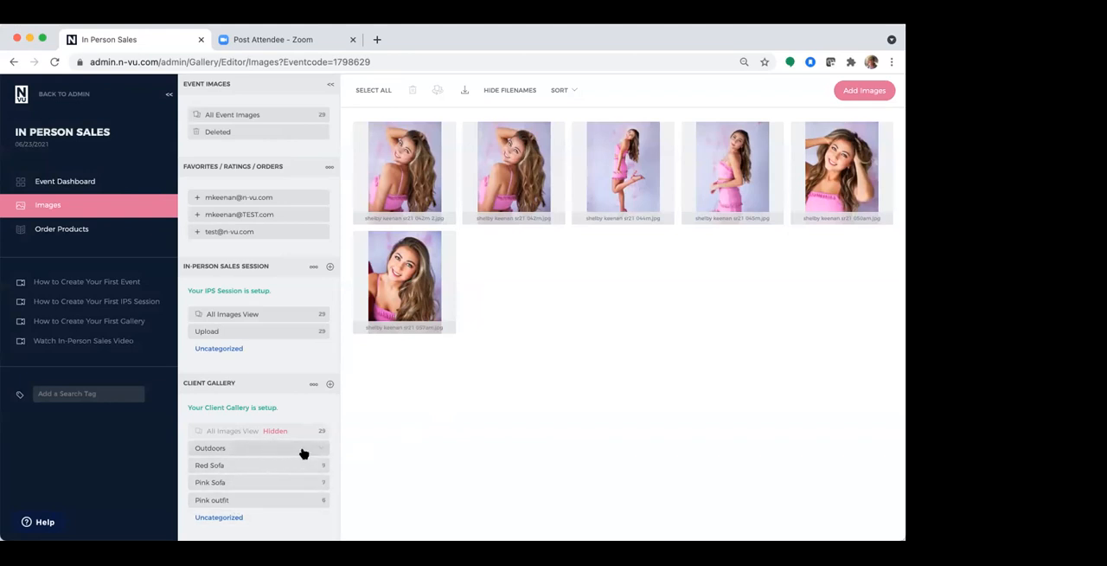
Create a client gallery category named headshot without a password
click(329, 382)
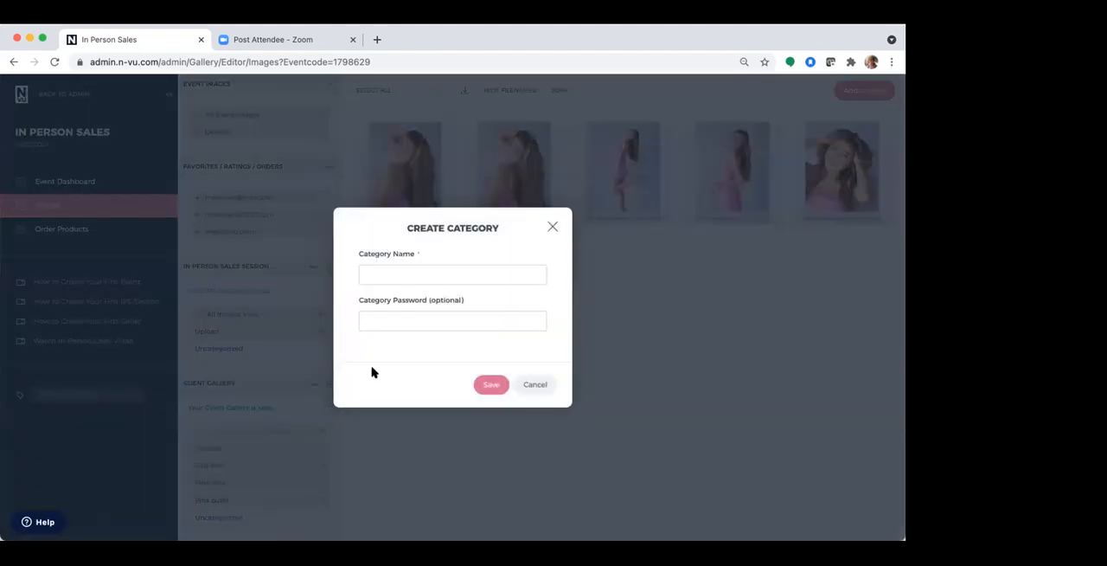
click(401, 272)
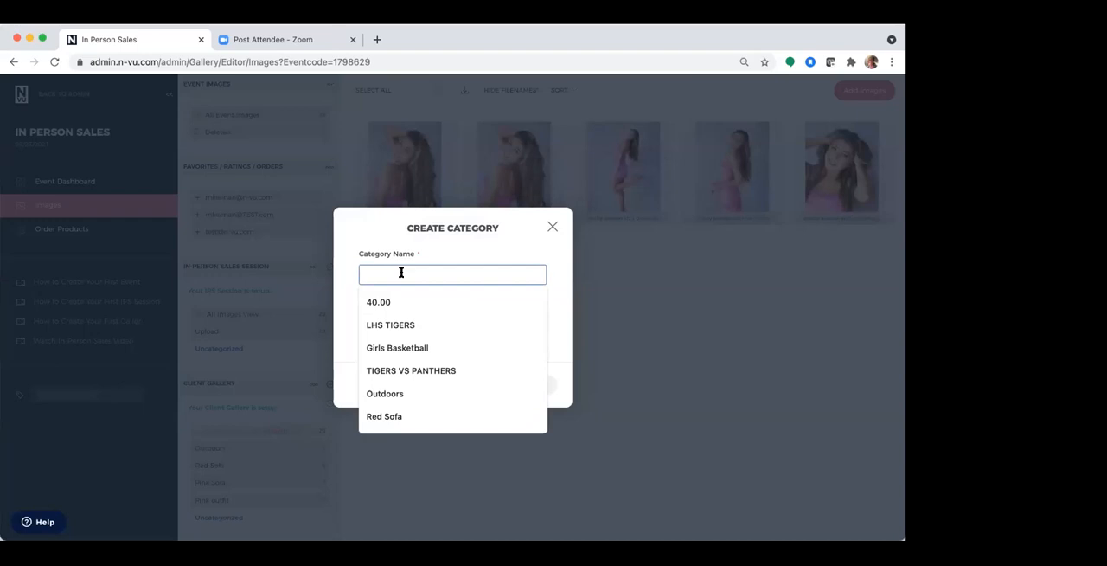
text(Ha)
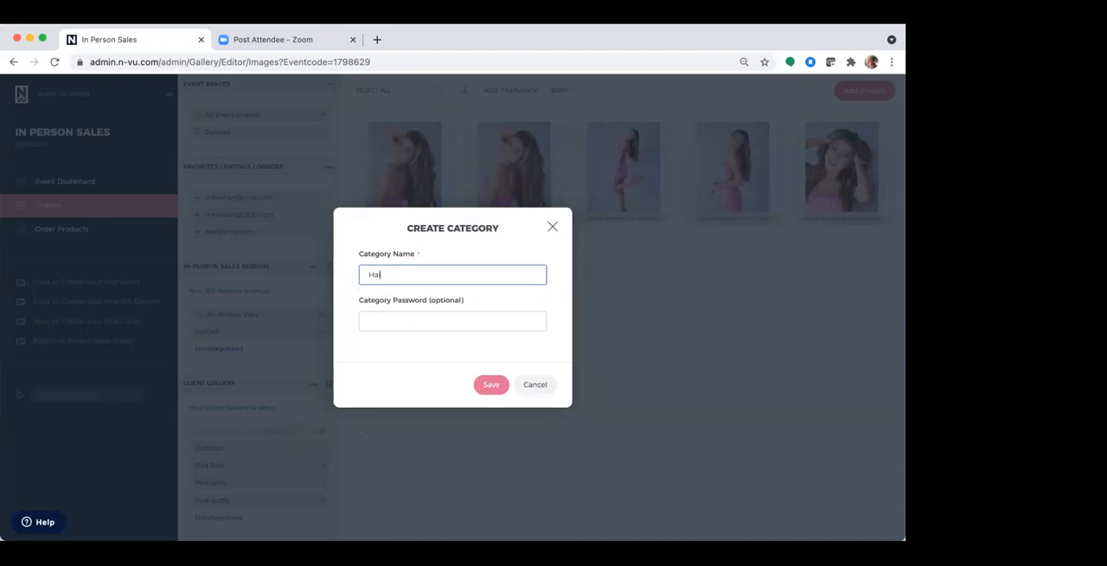
key(BackSpace)
key(BackSpace)
text(headd sho)
key(BackSpace)
key(BackSpace)
text(shot)
click(492, 385)
Nest the headshot category under Red Sofa, view its contents and collapse the Red Sofa category
scroll(334, 453, down, 1)
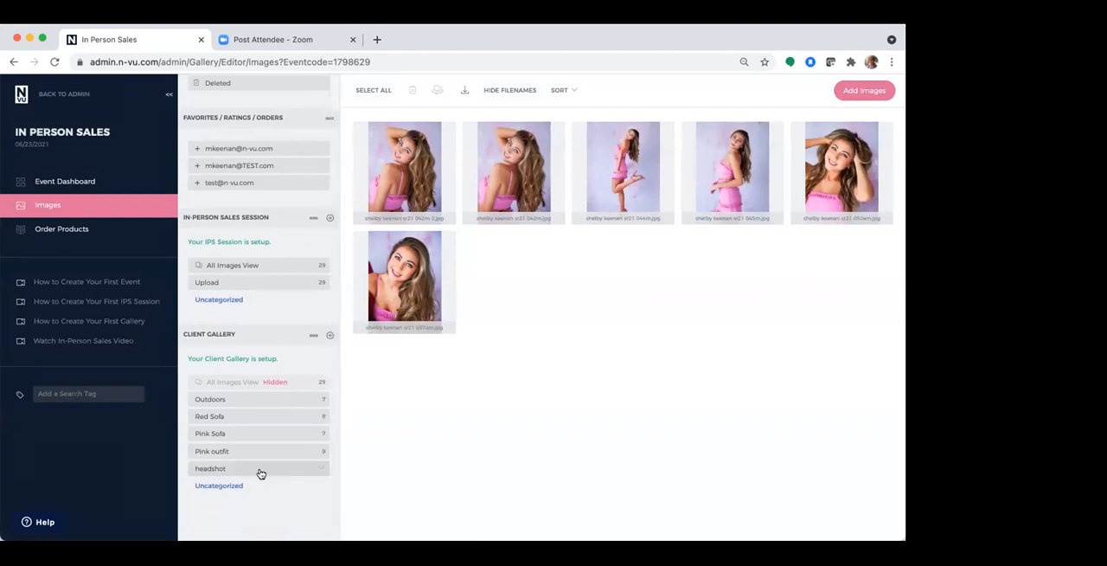
drag(257, 470, 253, 420)
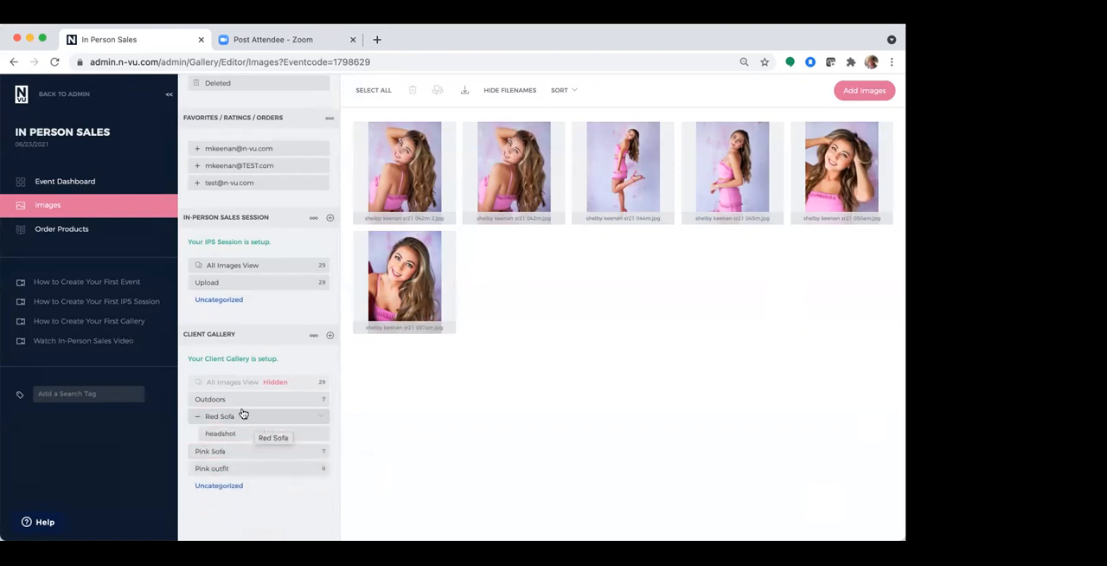
click(199, 417)
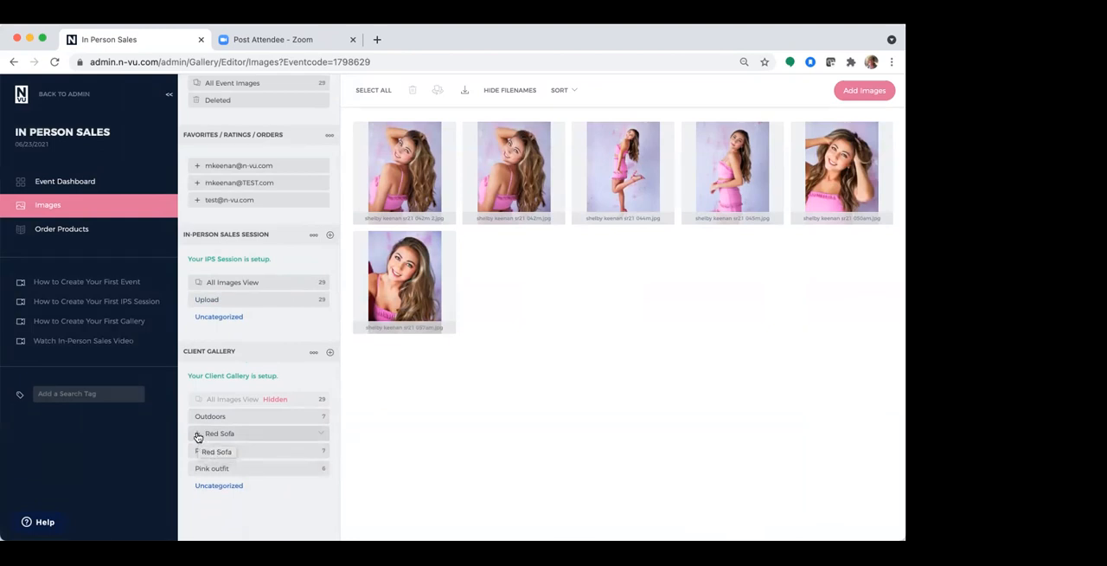
click(199, 435)
click(218, 435)
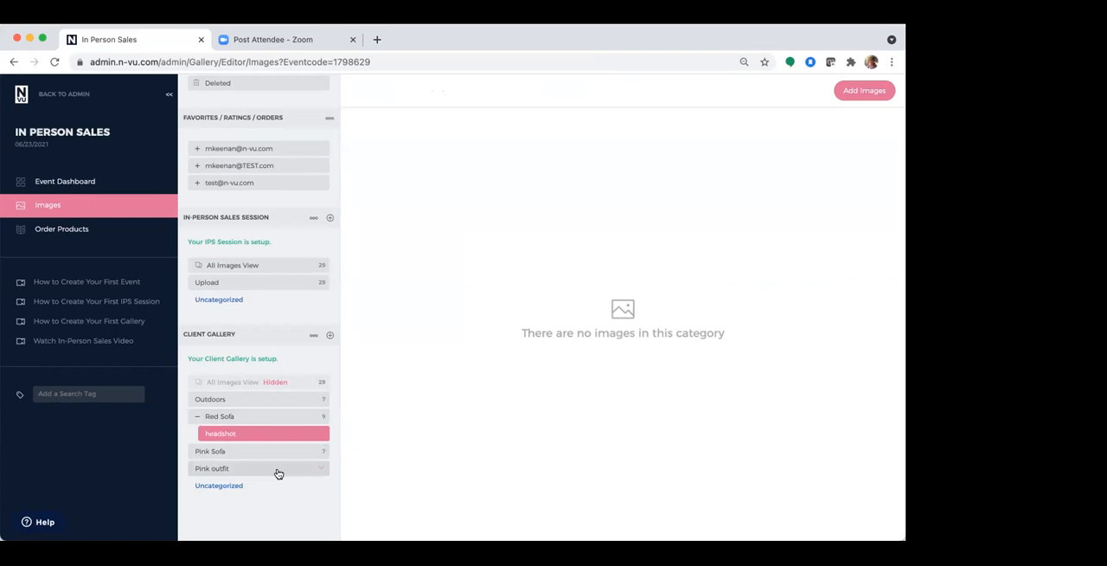
click(201, 417)
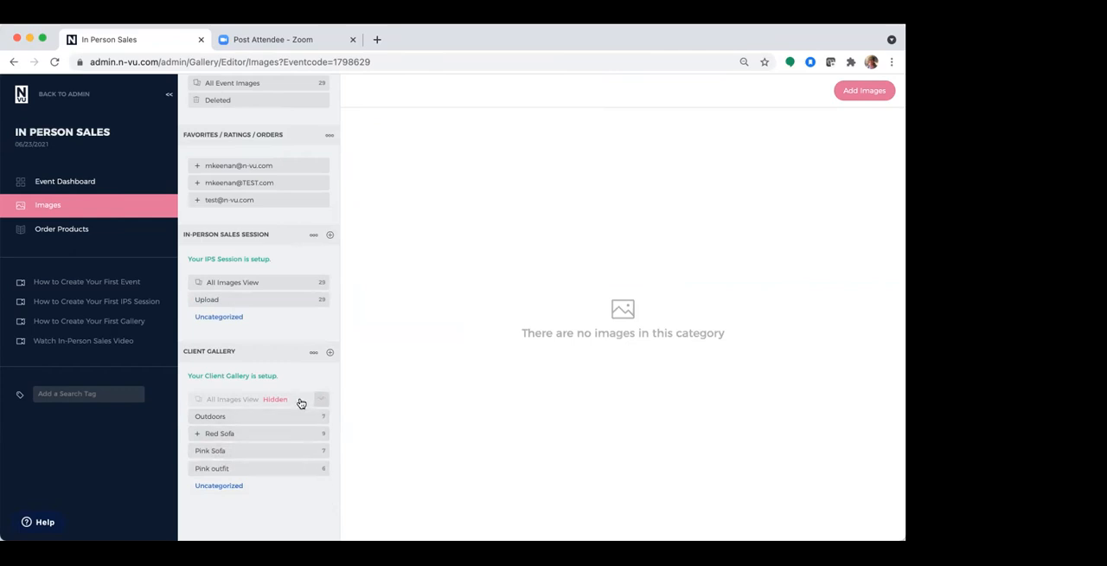
Create a client gallery category named Panther High School without a password and select it
click(329, 352)
click(422, 273)
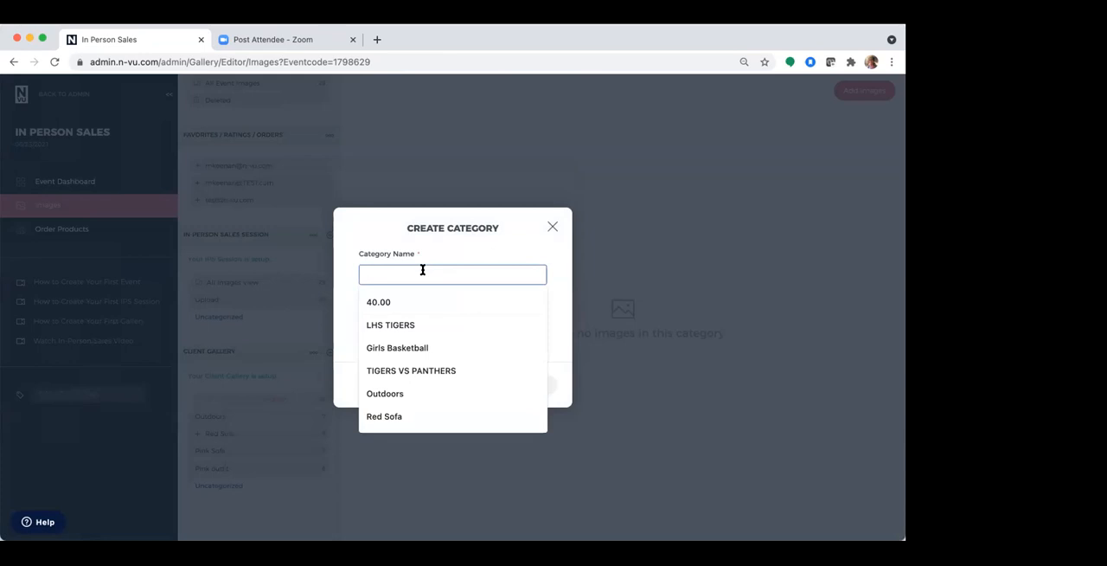
text(Gett)
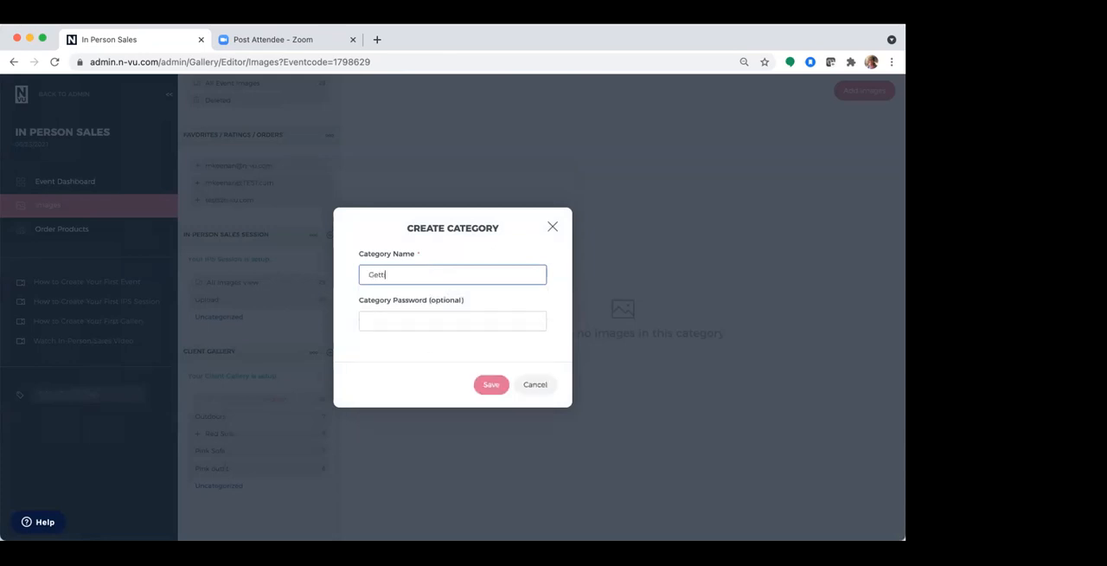
text(ing Ready)
key(BackSpace)
key(BackSpace)
key(BackSpace)
key(BackSpace)
key(BackSpace)
key(BackSpace)
key(BackSpace)
key(BackSpace)
key(BackSpace)
key(BackSpace)
key(BackSpace)
key(BackSpace)
key(BackSpace)
text(Panthers High School)
click(486, 386)
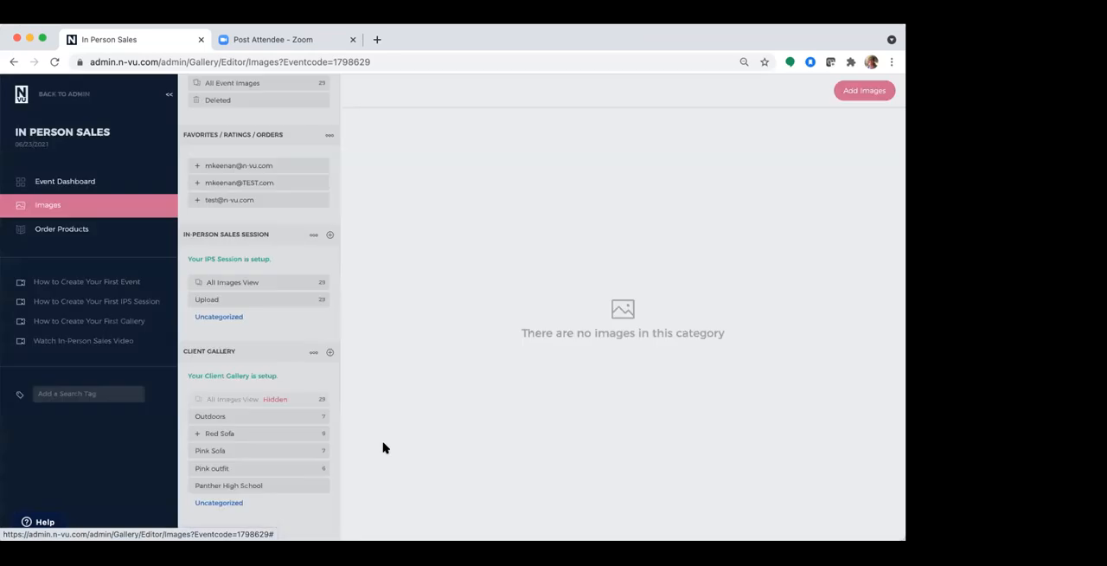
click(321, 439)
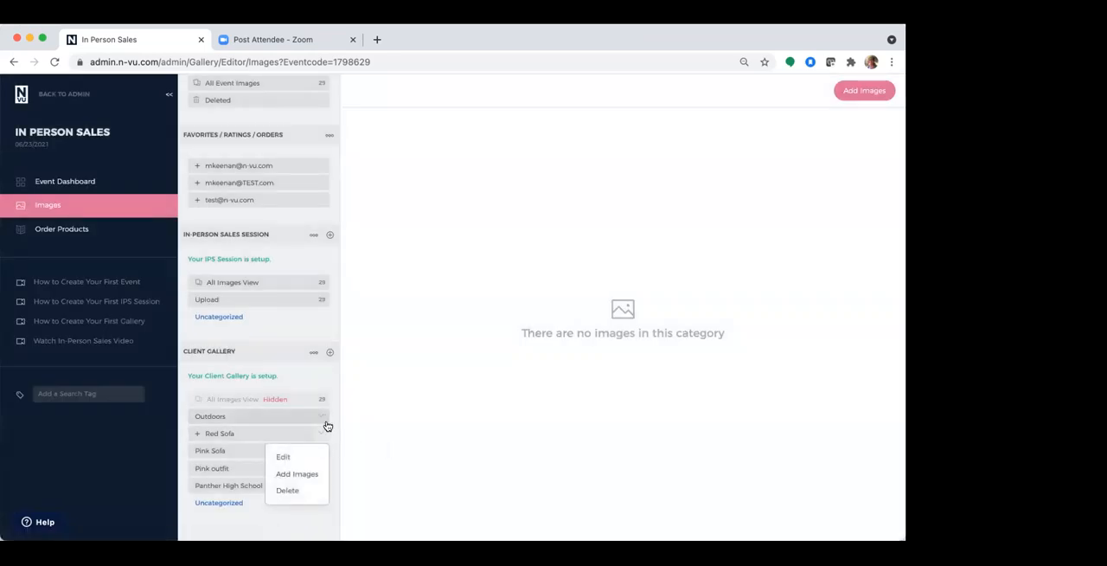
click(248, 490)
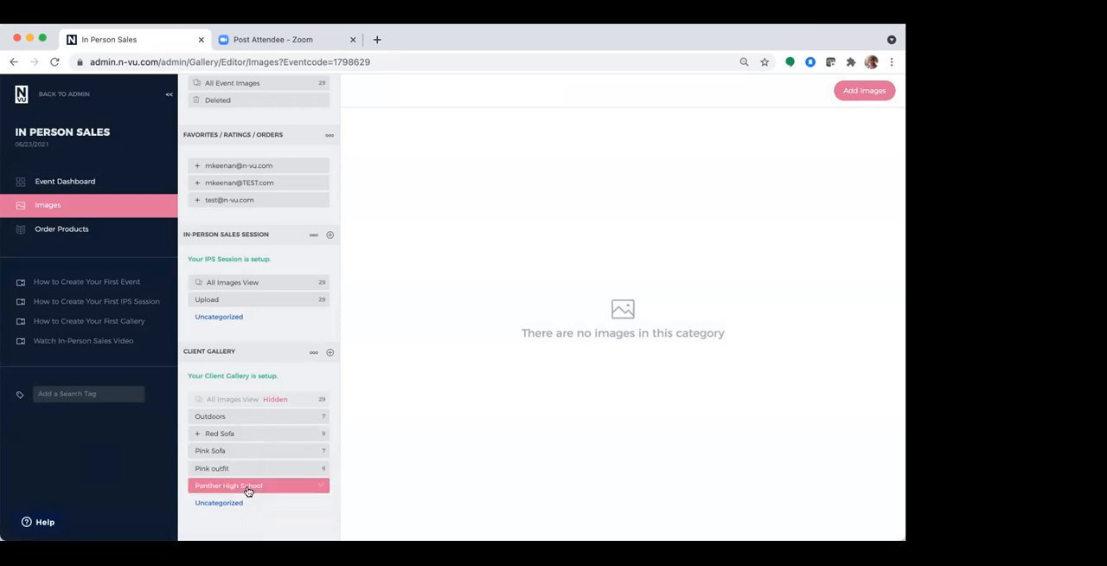
Create a client gallery category named Girls Basketball without a password
click(330, 351)
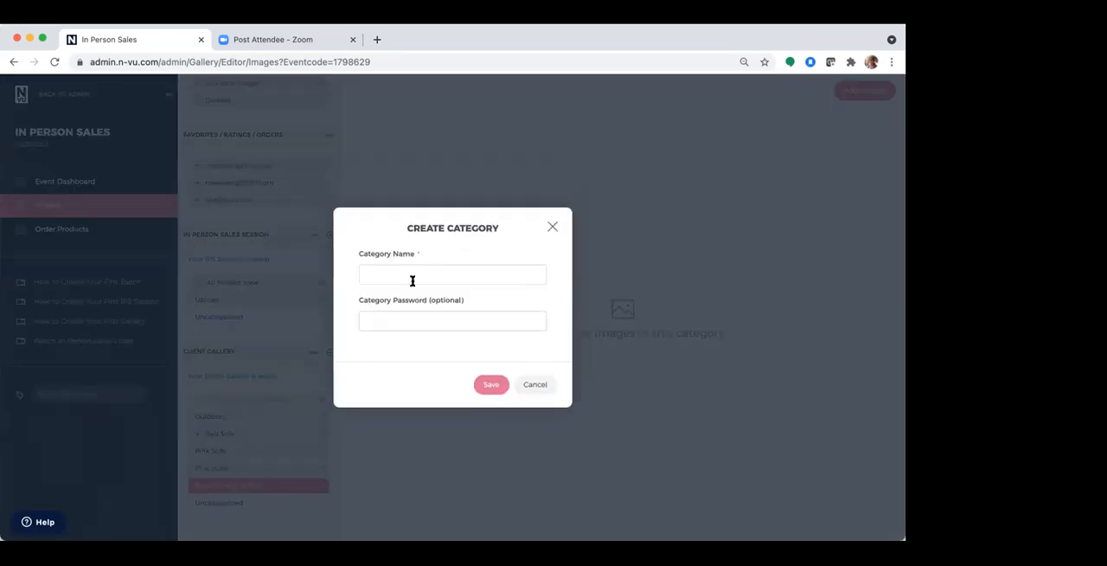
click(410, 276)
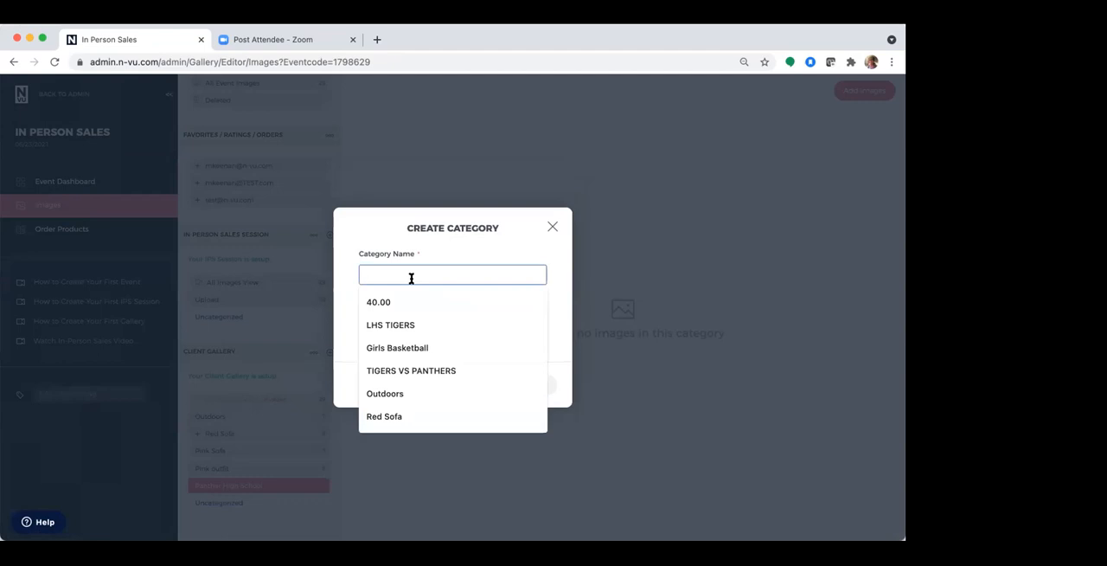
text(Girls)
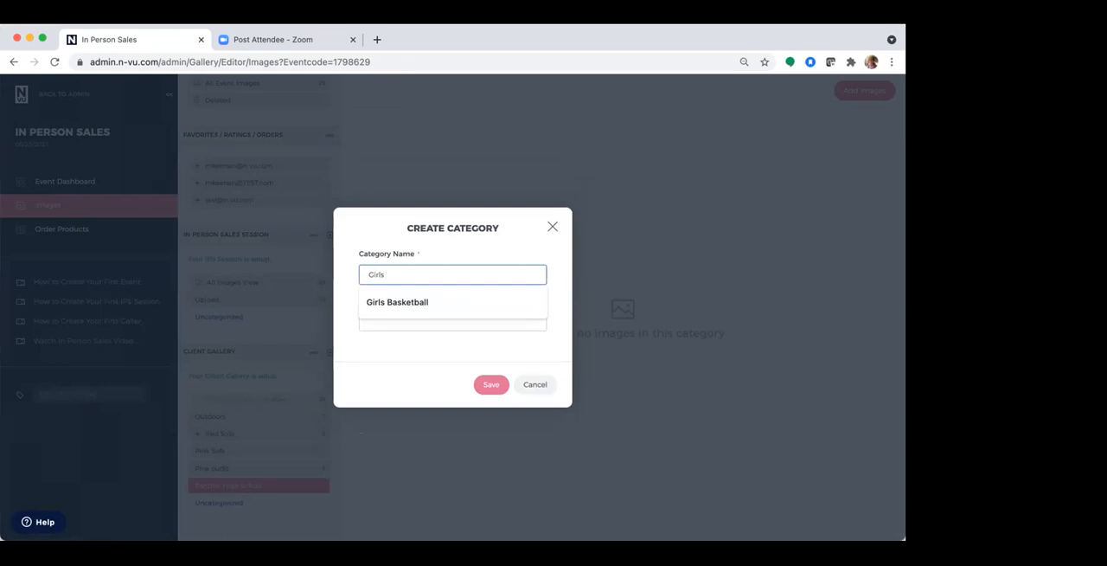
click(413, 305)
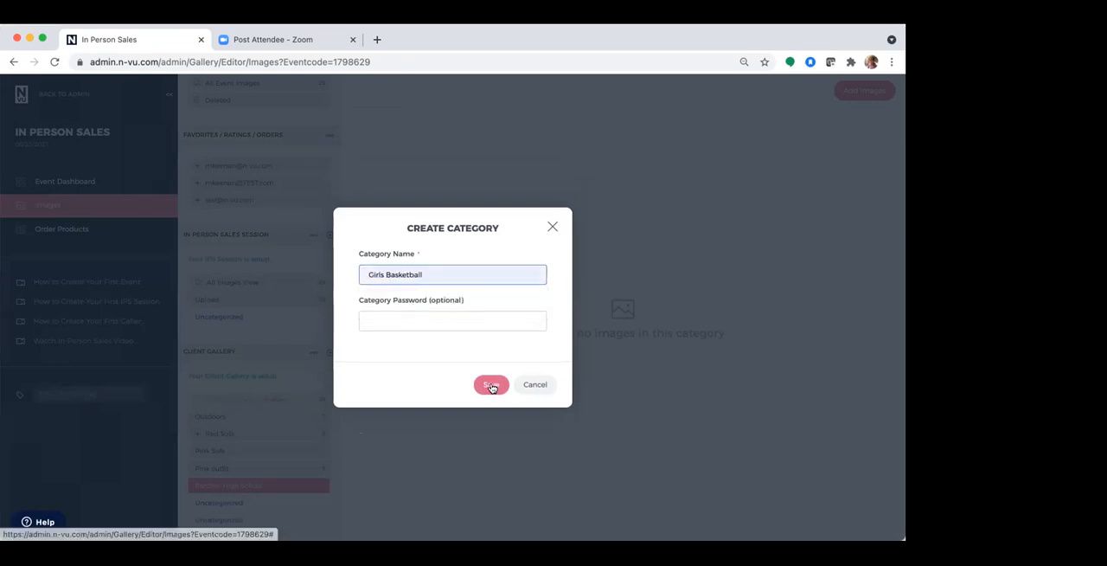
click(490, 385)
Create a client gallery category named Panthers Vs Wildcats and nest it under Girls Basketball
scroll(303, 461, down, 1)
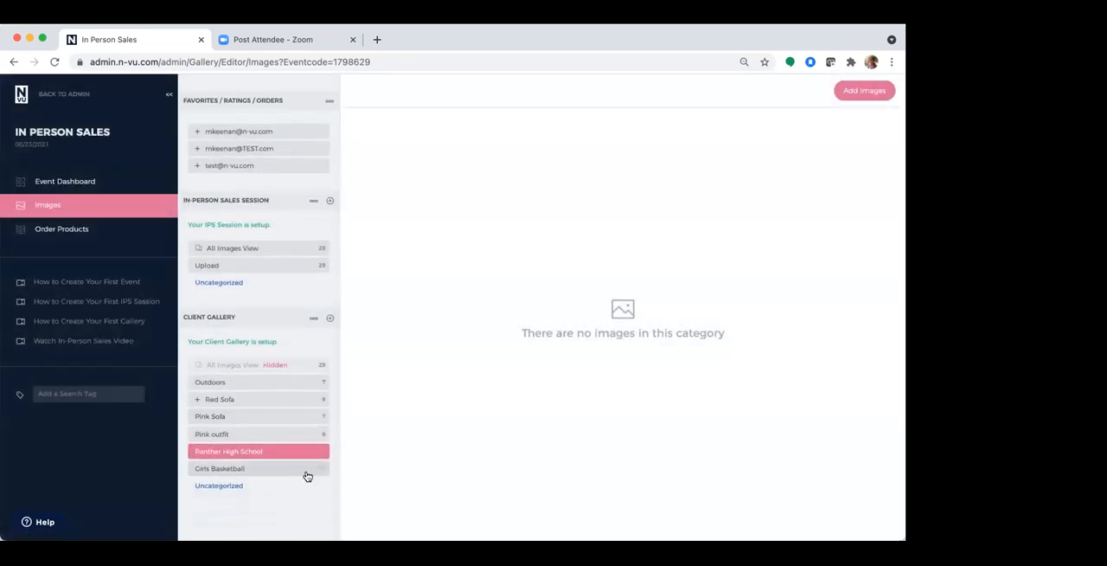
click(330, 319)
click(383, 269)
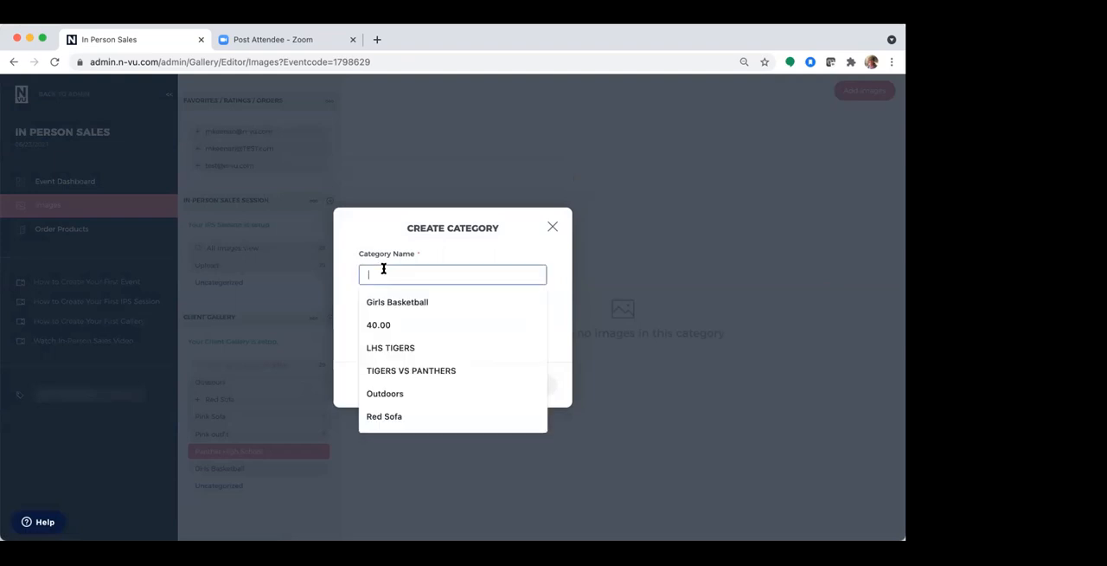
text(Pant)
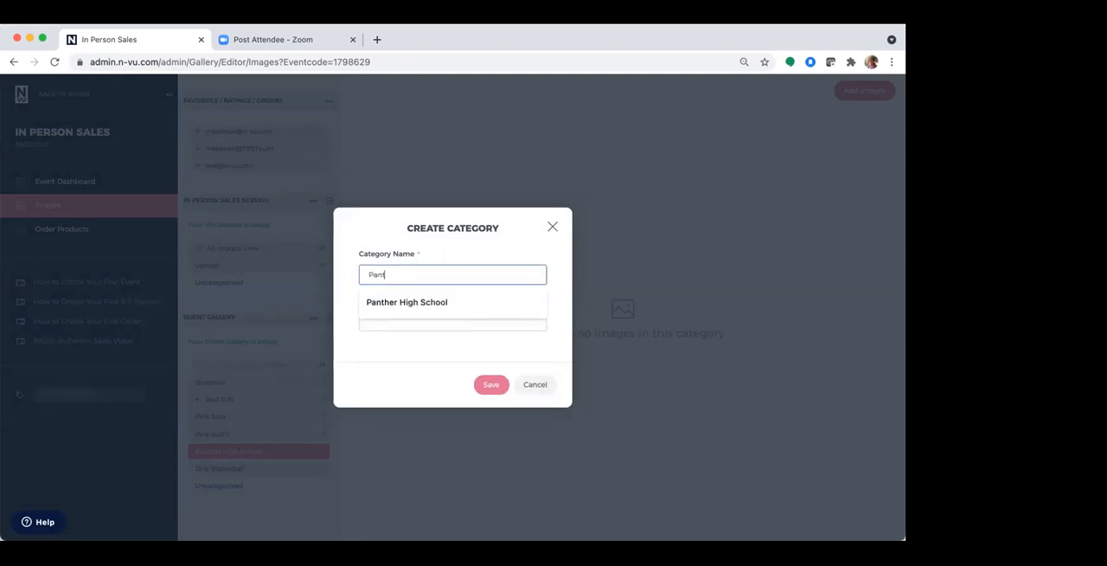
text(hers Vs Wildcats)
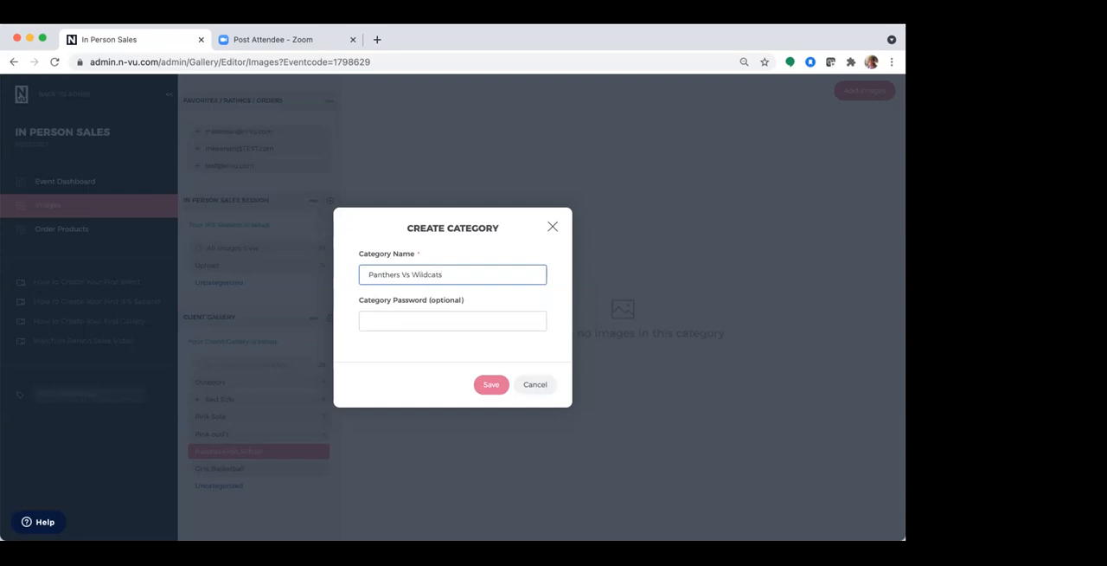
click(489, 384)
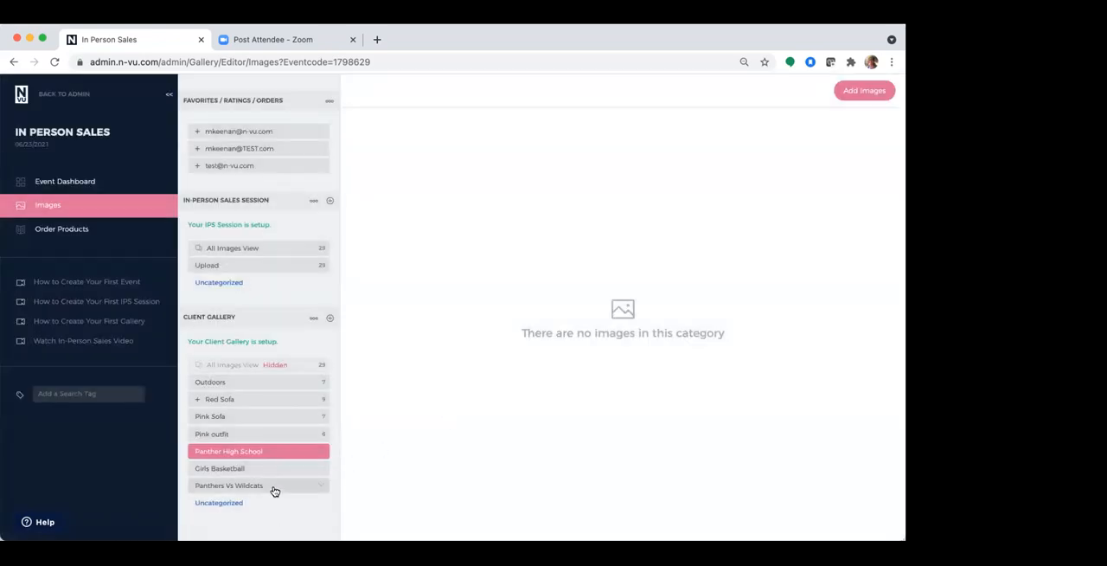
mouse_move(274, 484)
mouse_down()
mouse_move(264, 469)
mouse_move(277, 504)
mouse_up()
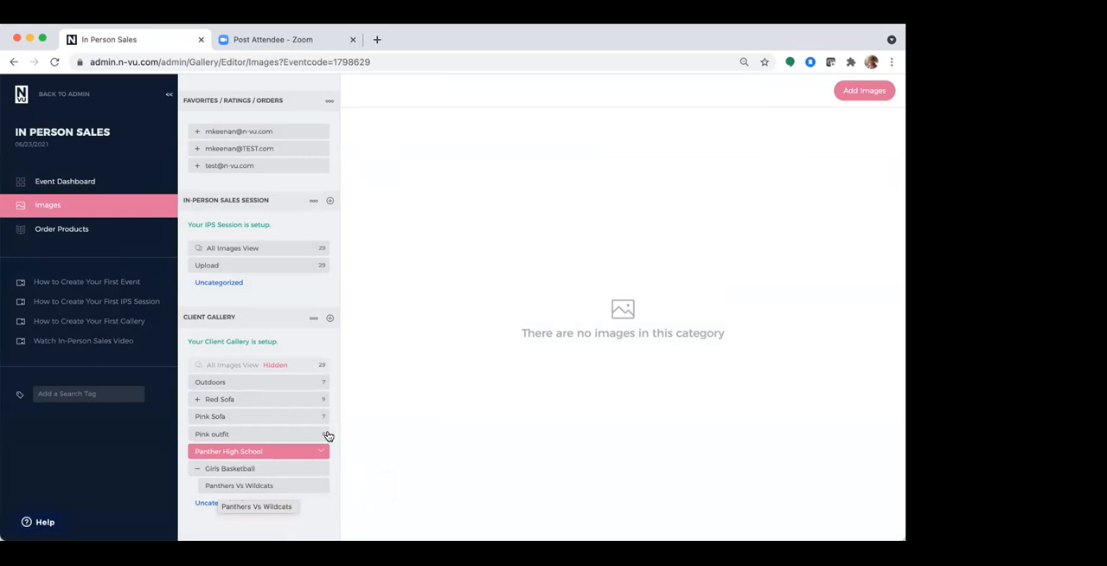
Create a client gallery category named Tournament and nest it under Panthers Vs Wildcats
click(328, 320)
click(441, 275)
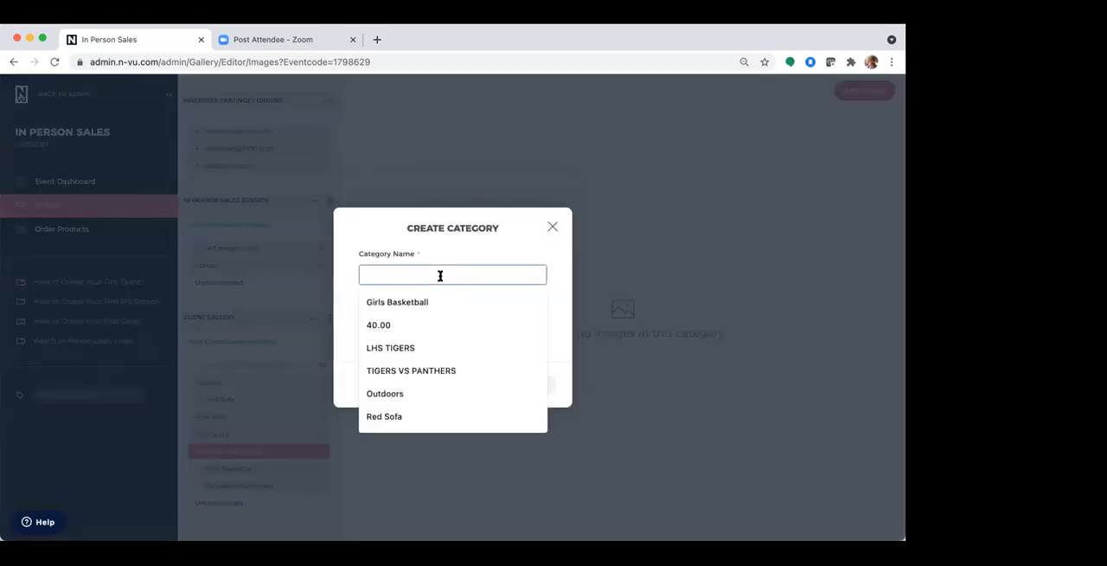
text(Tournam)
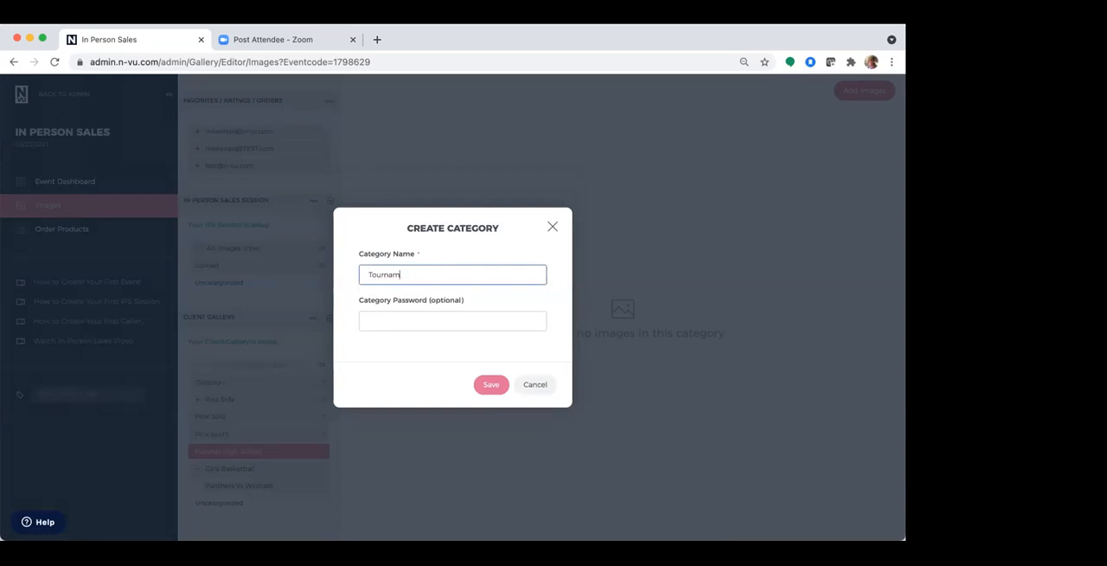
text(ent)
click(489, 384)
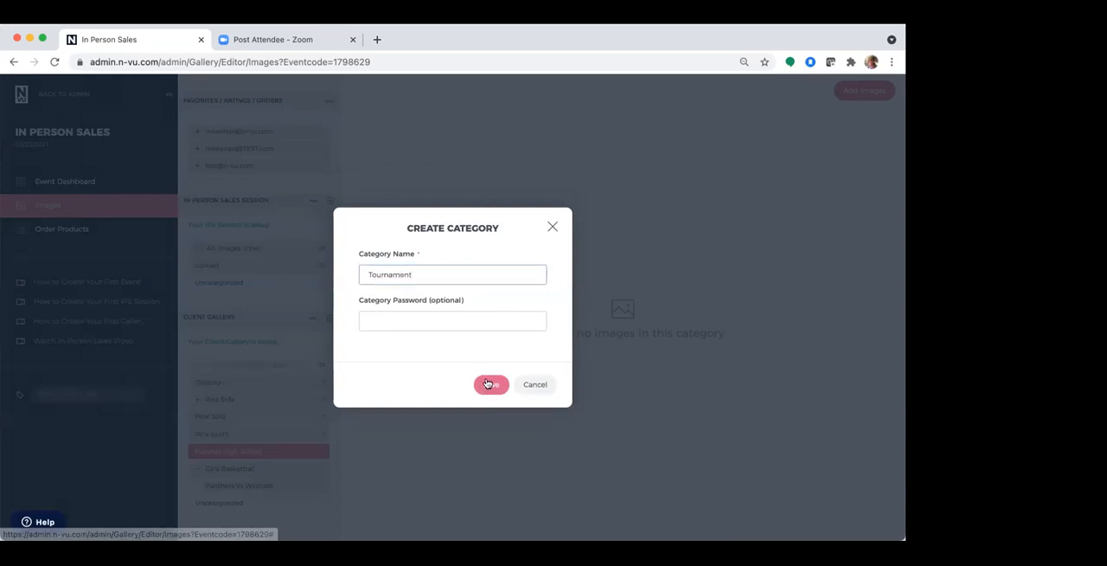
drag(265, 505, 265, 489)
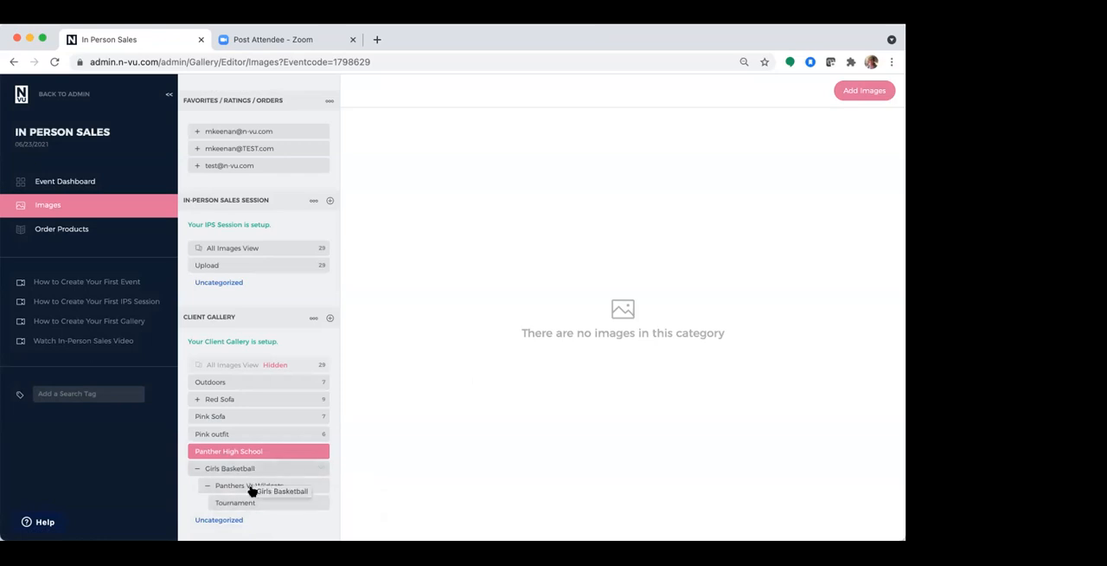
Collapse and expand the Girls Basketball and Panthers Vs Wildcats levels to examine the nesting, leaving Girls Basketball collapsed
click(202, 486)
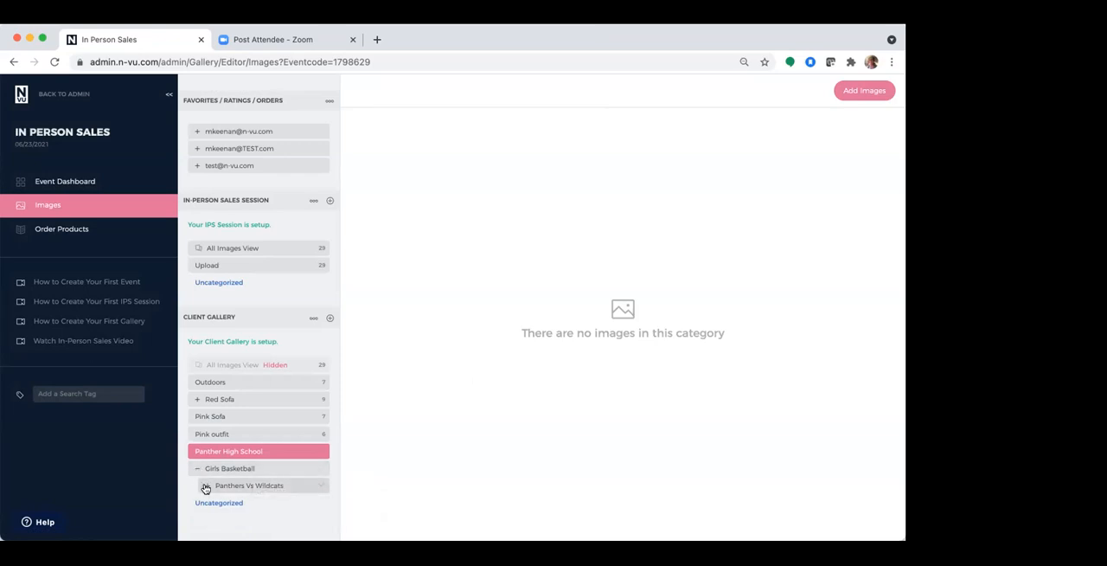
click(198, 469)
click(198, 469)
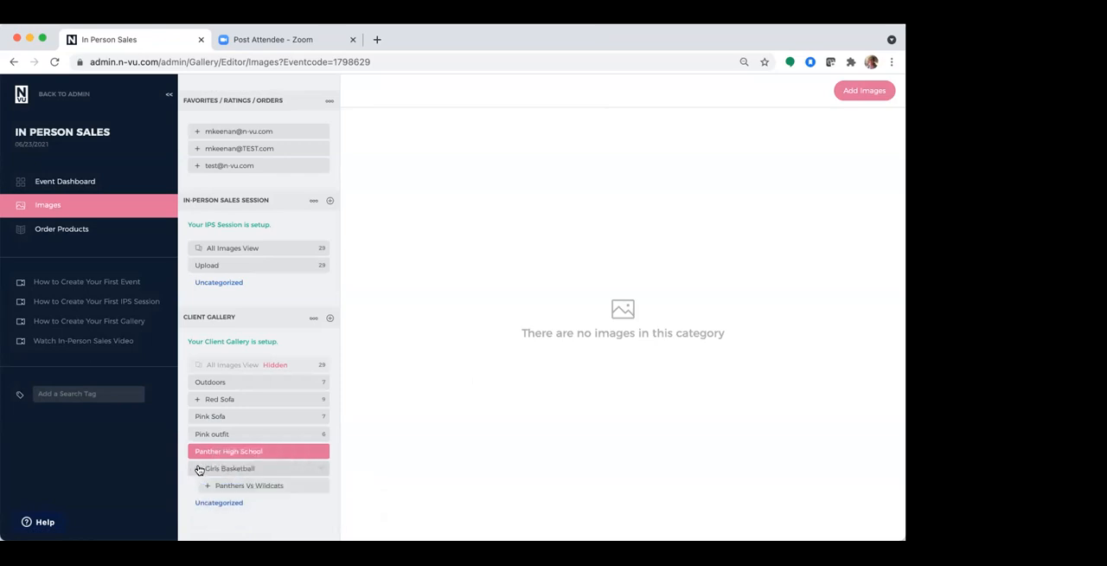
click(207, 485)
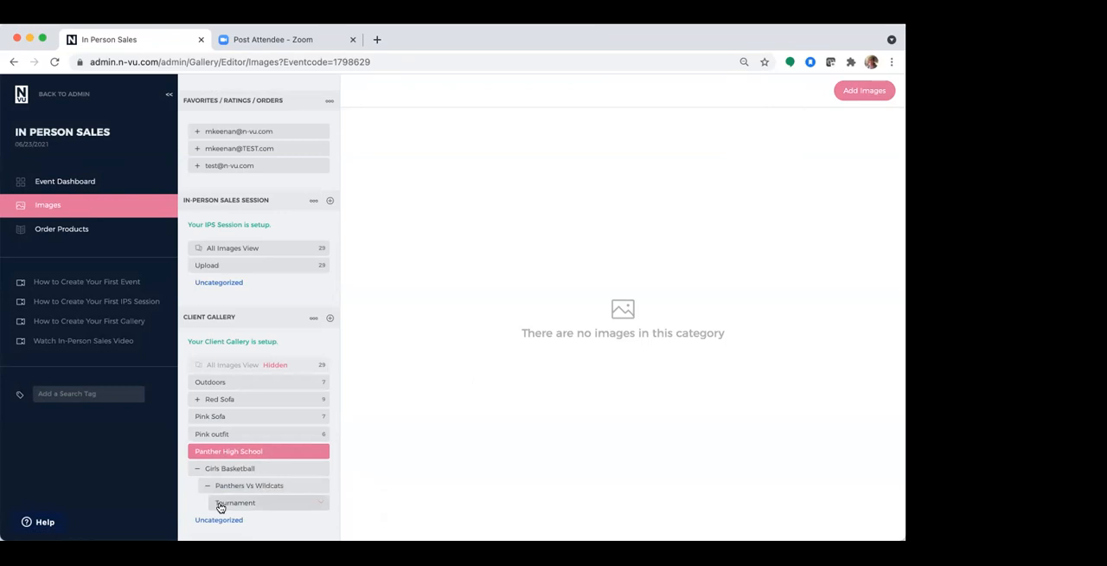
click(199, 469)
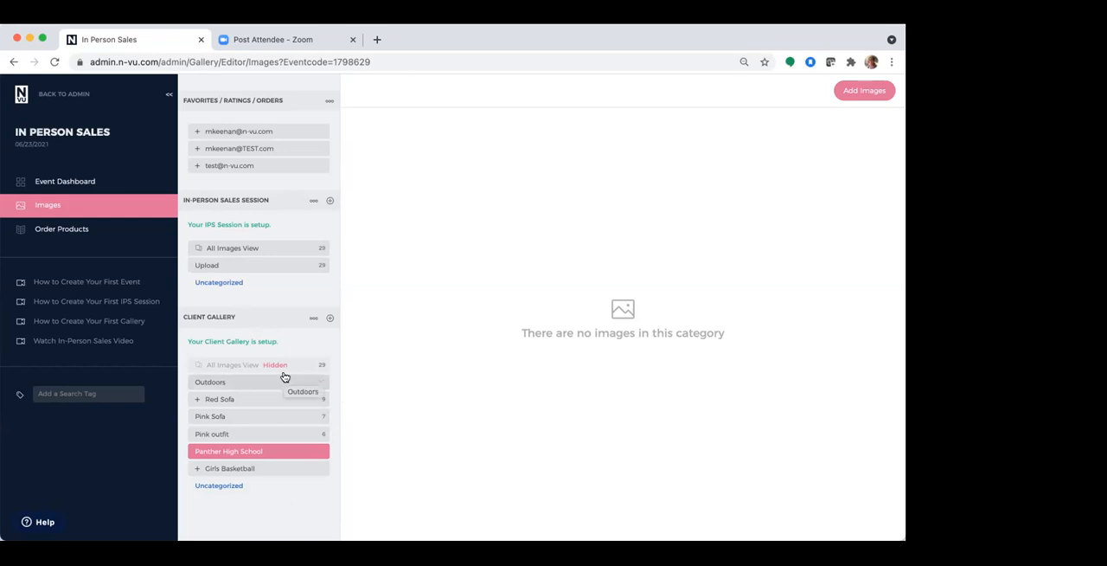
Open the category creation form for the in-person sales session and close it without creating a category
click(330, 201)
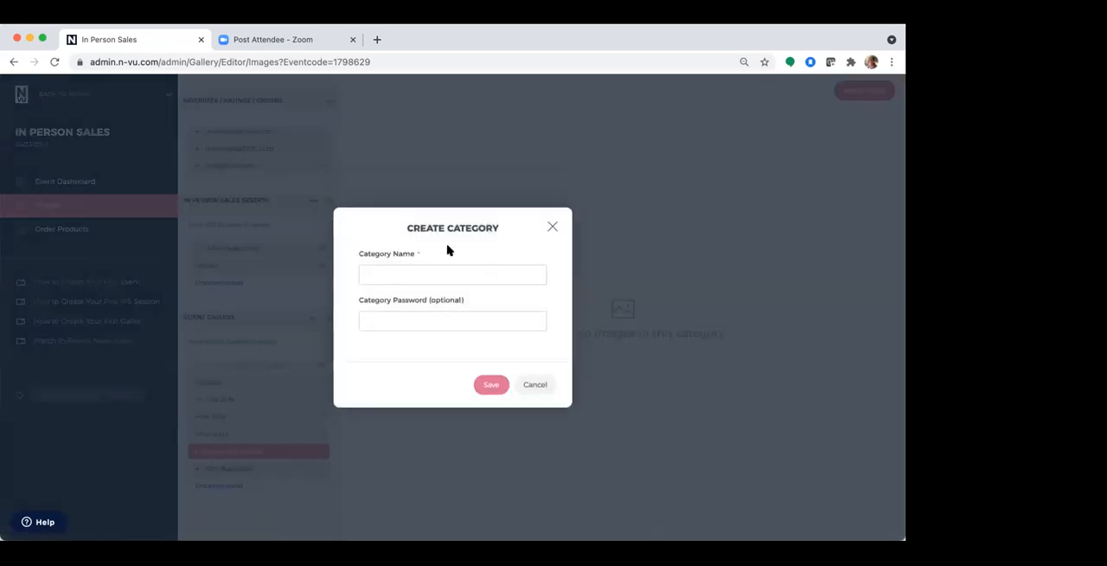
click(554, 229)
mouse_move(260, 284)
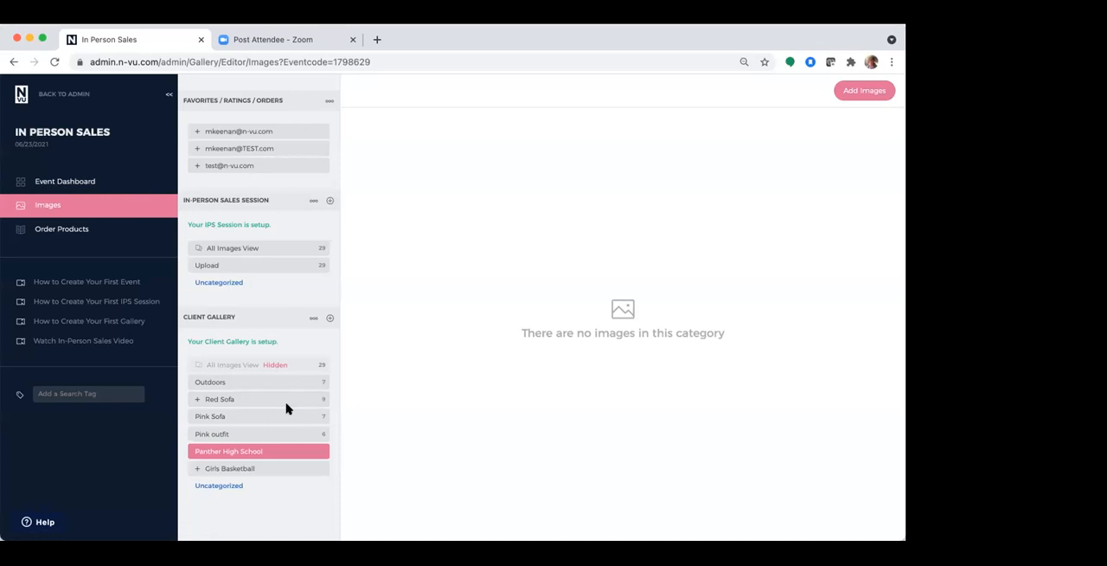
Copy the client gallery's share link from the event dashboard and load it in a new browser tab
click(124, 185)
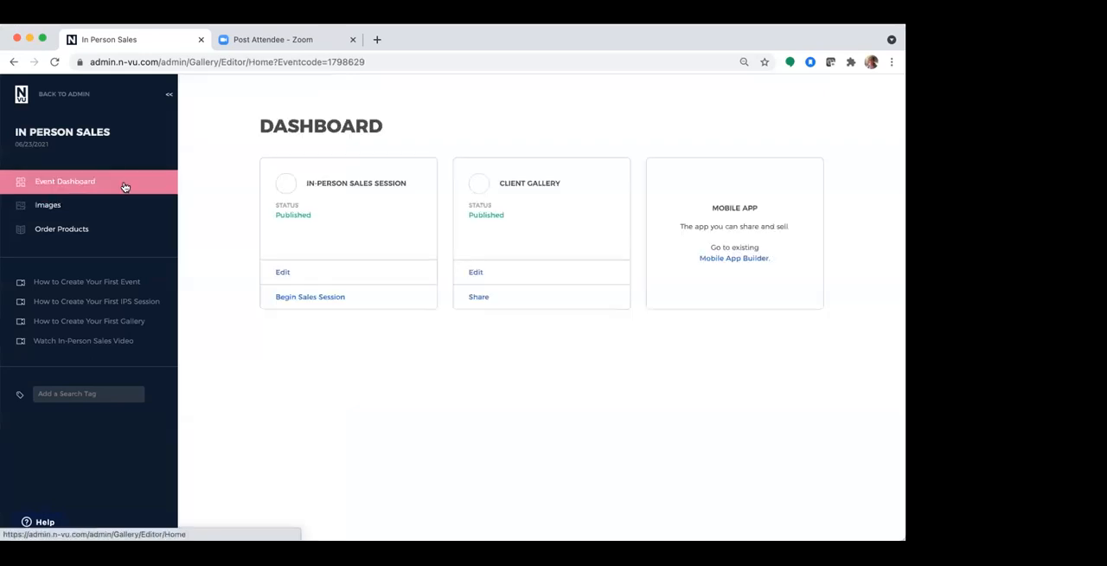
click(478, 298)
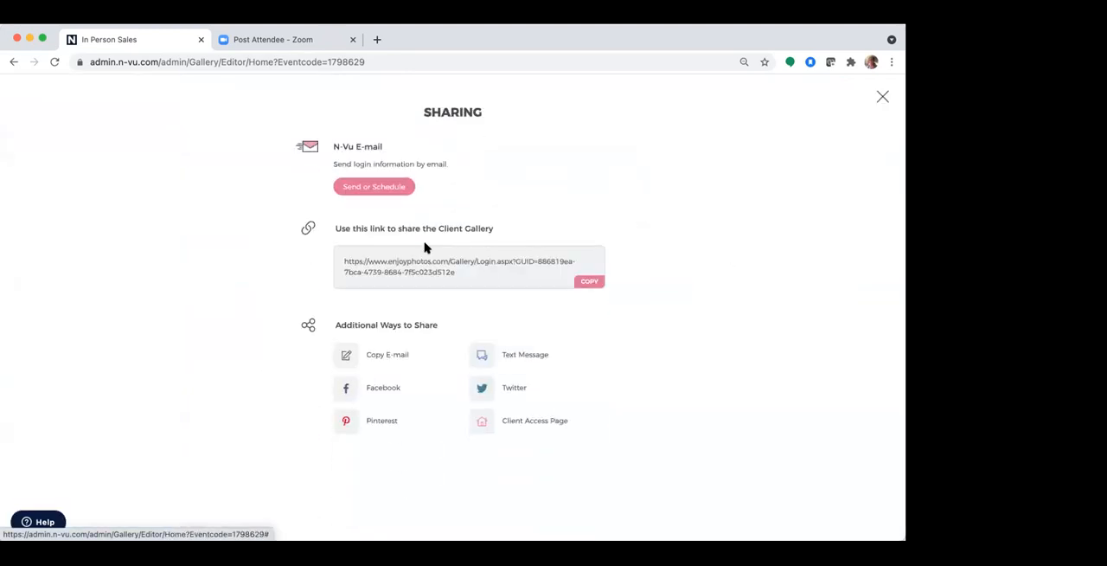
click(586, 282)
click(377, 39)
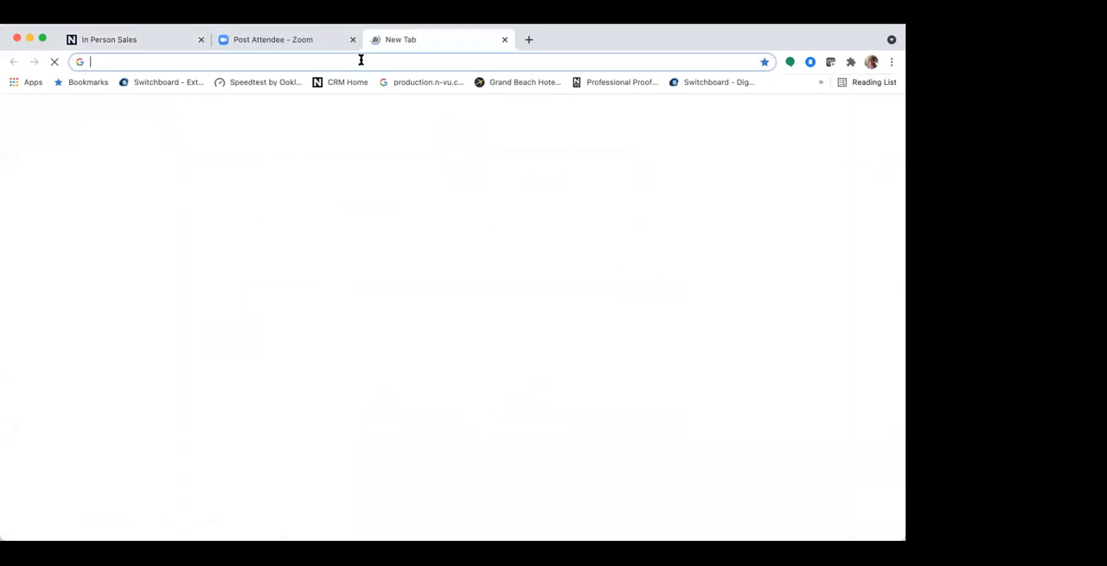
click(361, 61)
key(super+v)
key(Return)
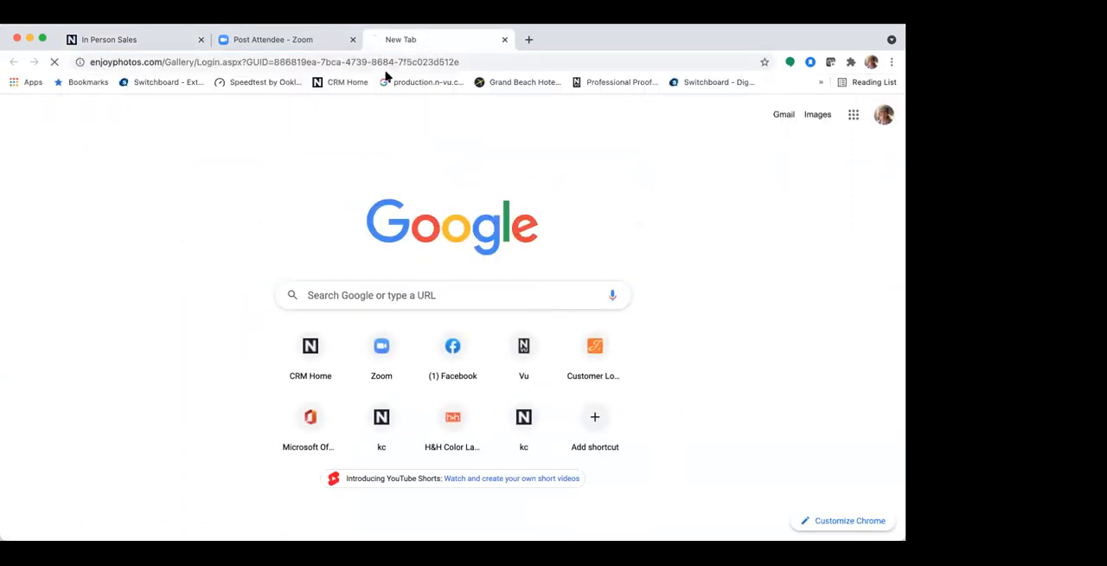
Log in to the shared gallery with the visitor's e-mail address, open its photos and dismiss the photographer message
click(414, 234)
click(418, 255)
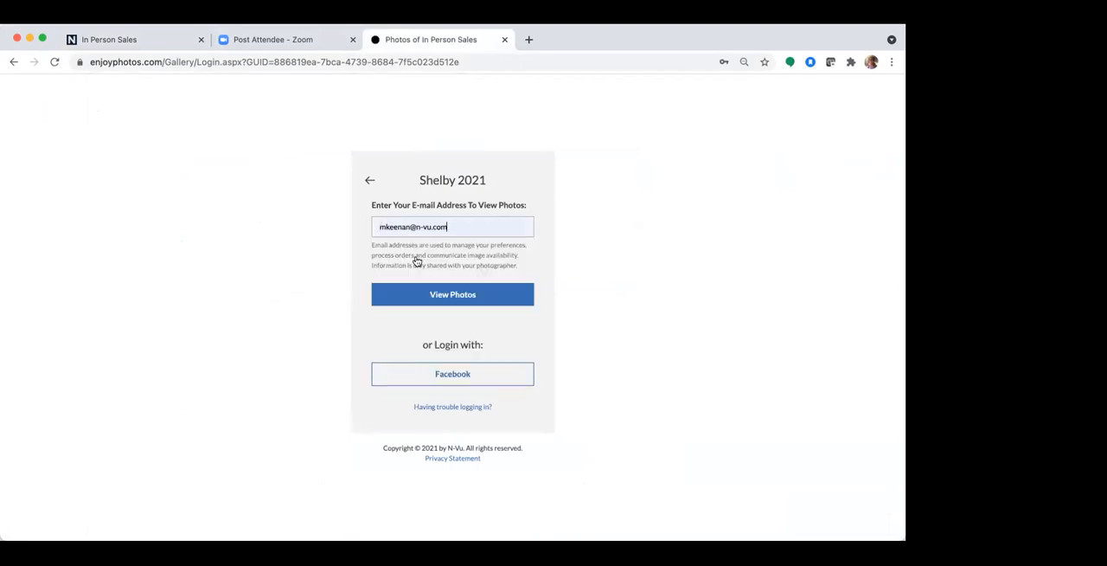
click(450, 292)
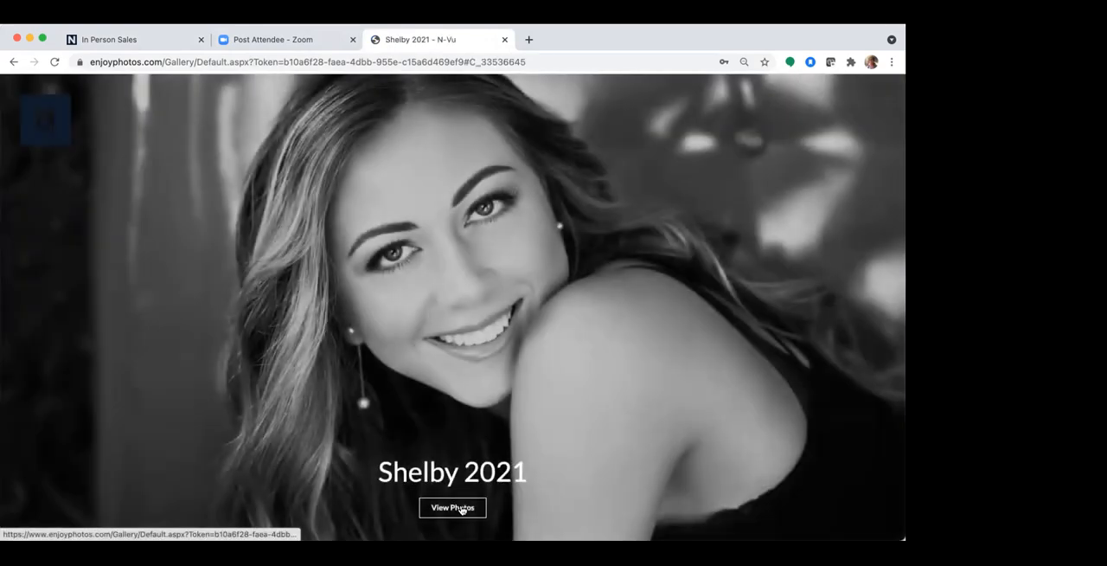
click(461, 509)
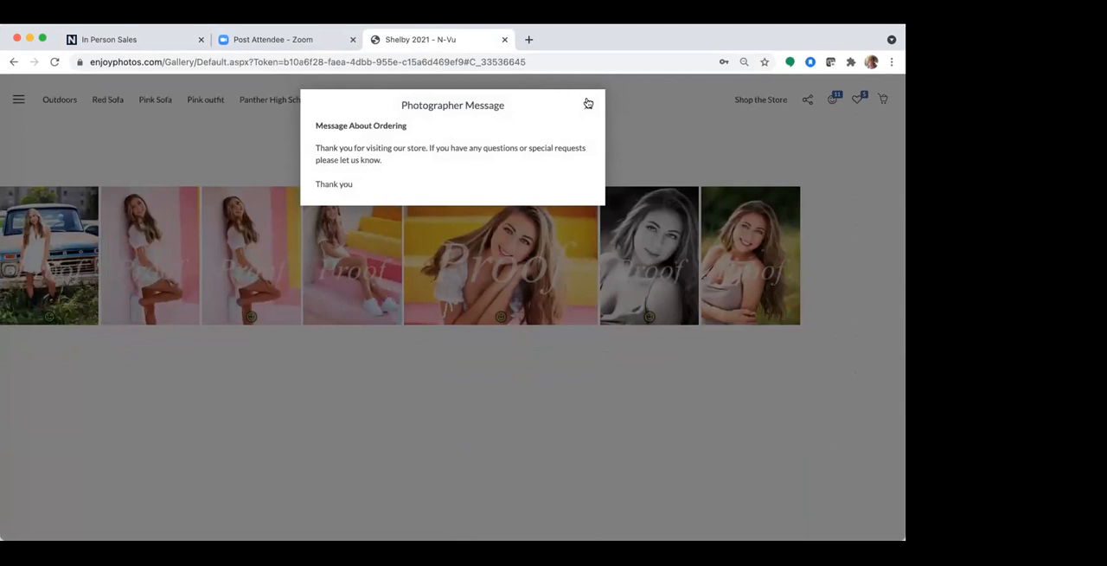
click(583, 103)
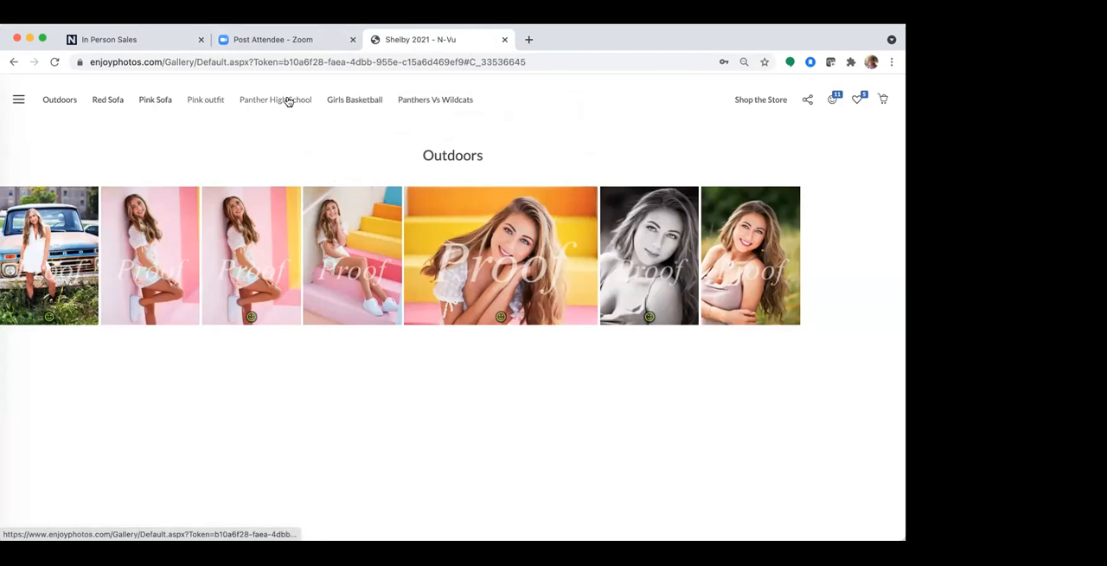
Examine the Pink Sofa, Red Sofa, Panthers Vs Wildcats, Outdoors and Pink outfit categories, plus the headshot subcategory, as a gallery visitor
click(156, 100)
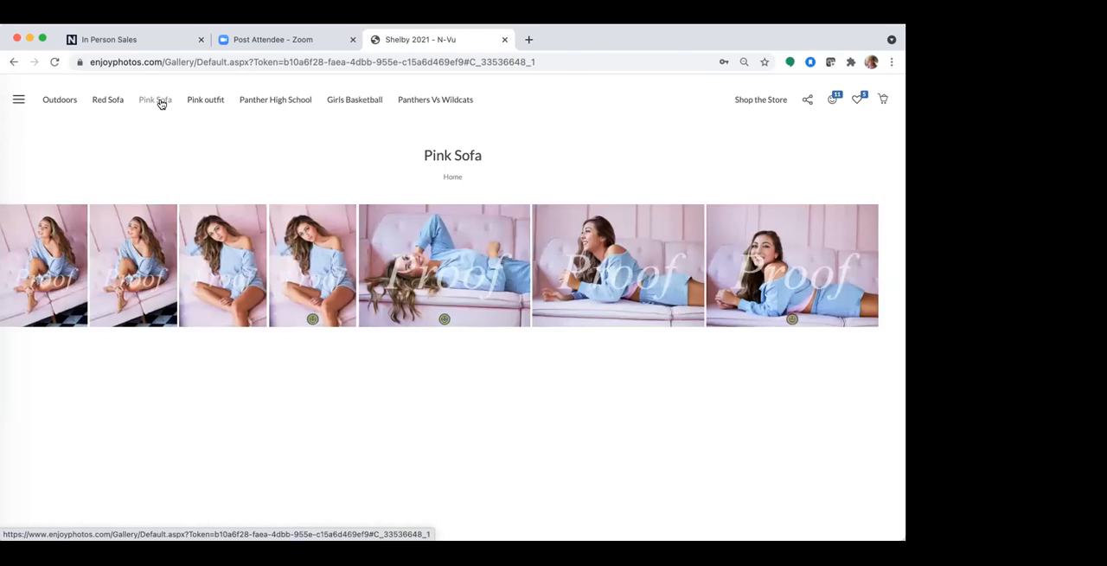
click(118, 102)
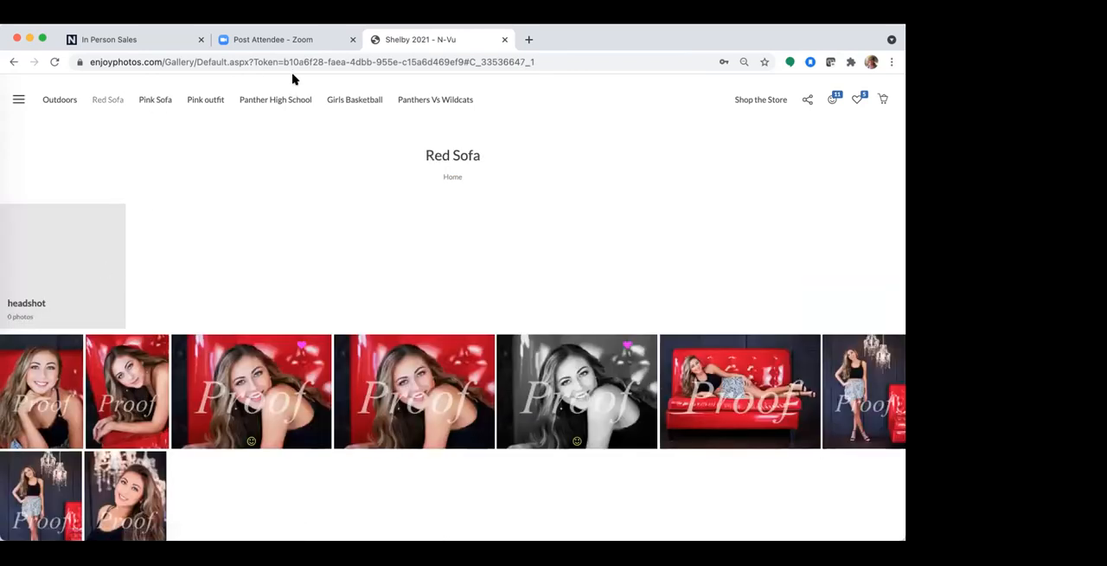
click(422, 101)
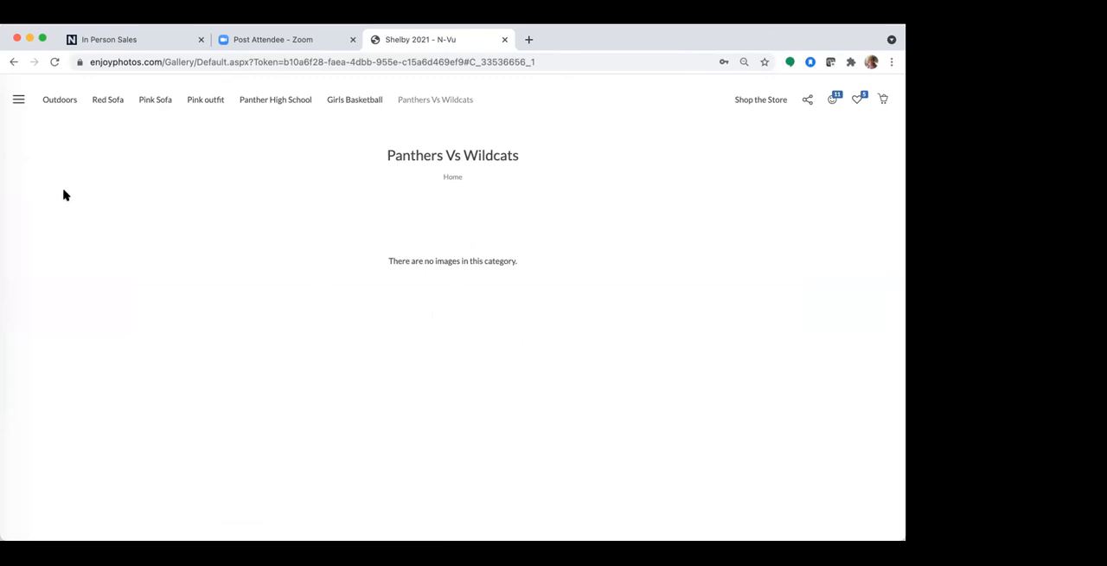
click(108, 101)
click(67, 254)
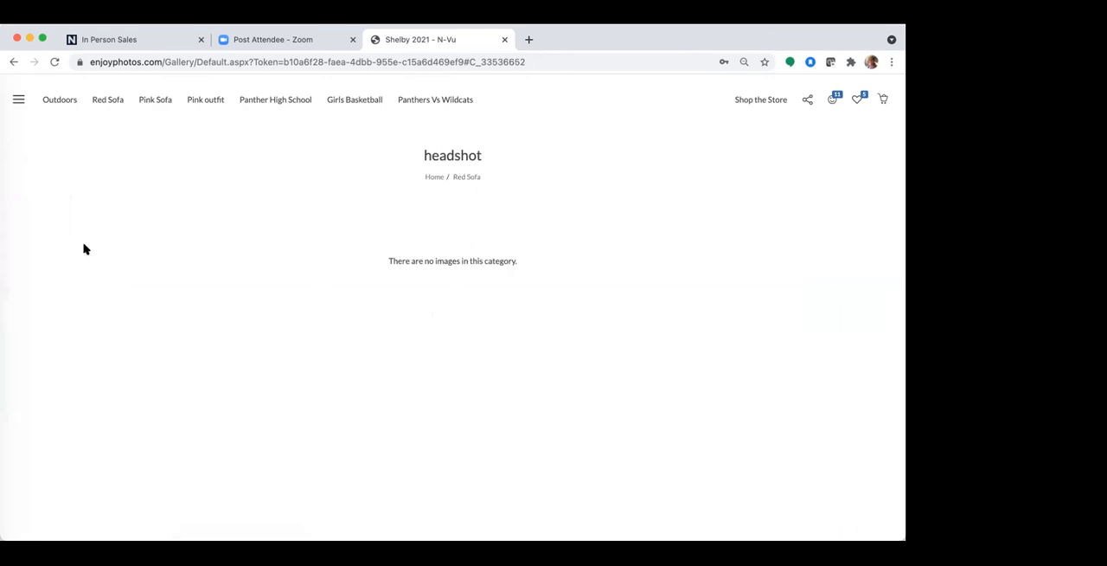
click(66, 100)
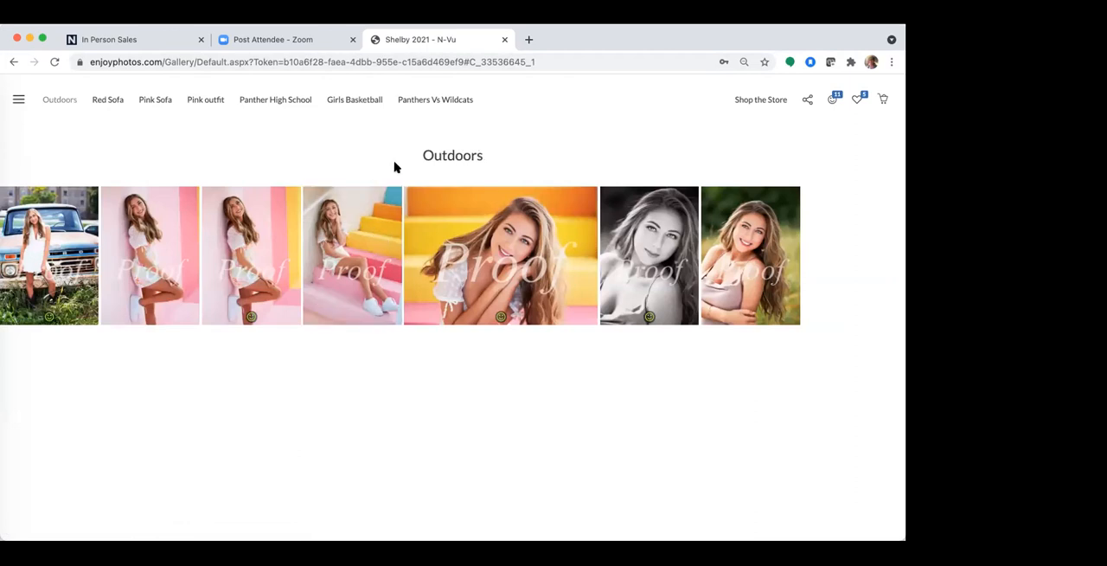
click(208, 102)
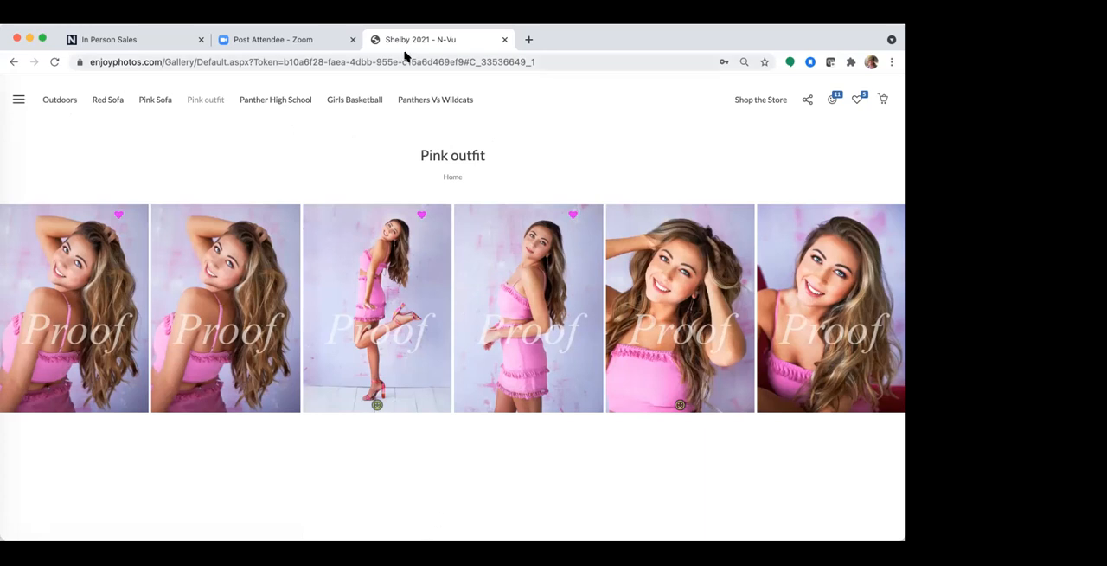
Close the sharing page in the event admin and open the Senior 2021 folder from the desktop
click(138, 41)
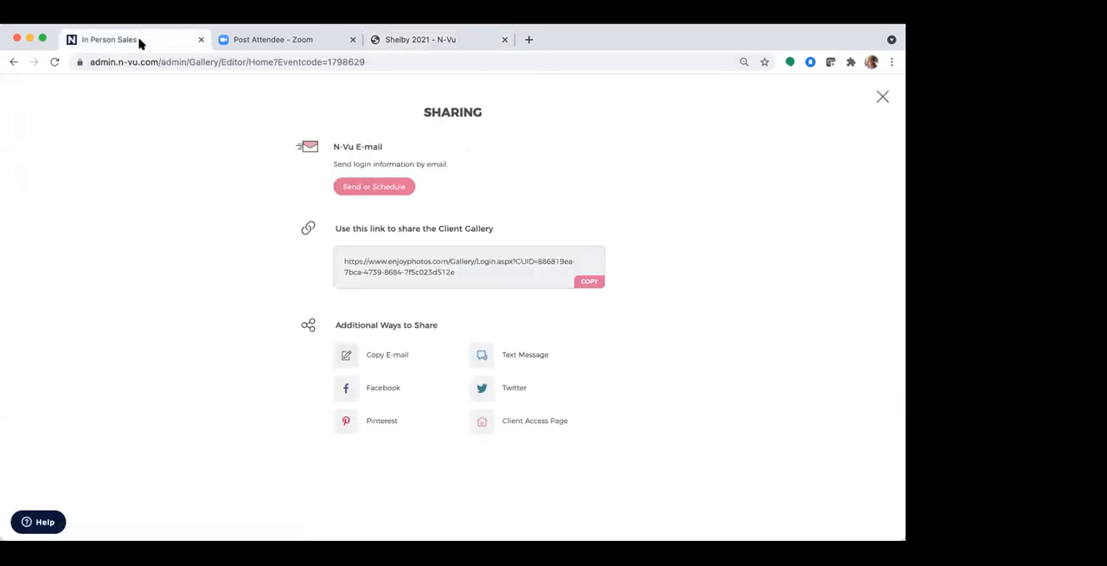
click(883, 97)
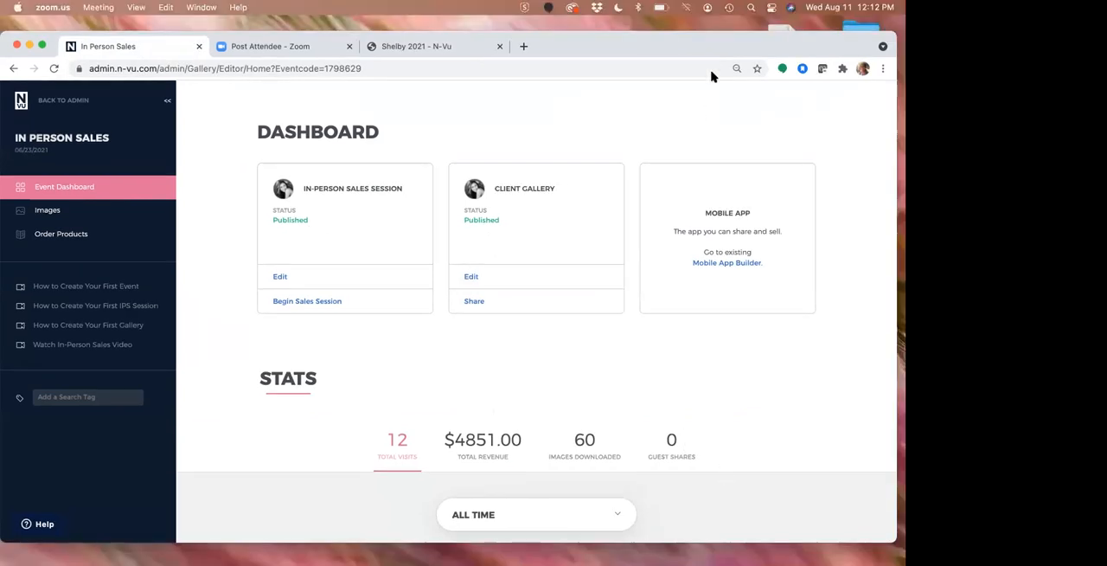
drag(723, 51, 531, 34)
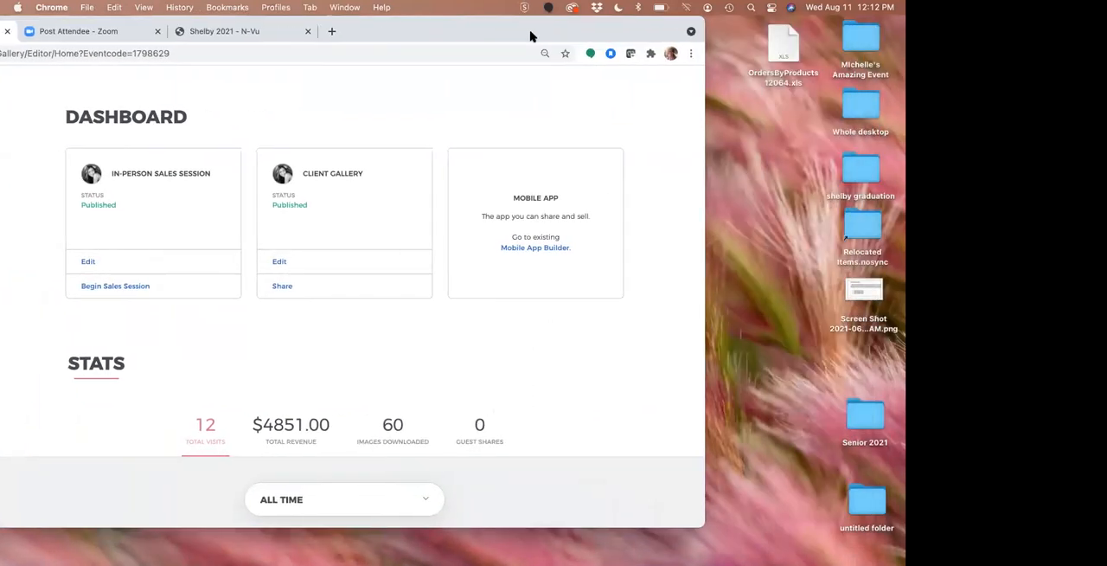
click(766, 264)
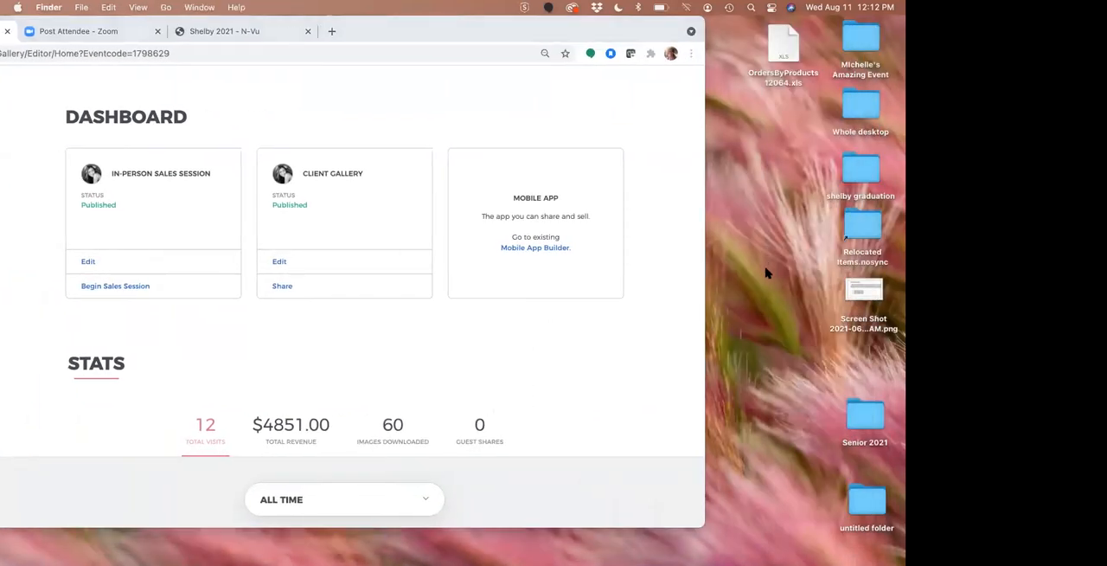
click(78, 7)
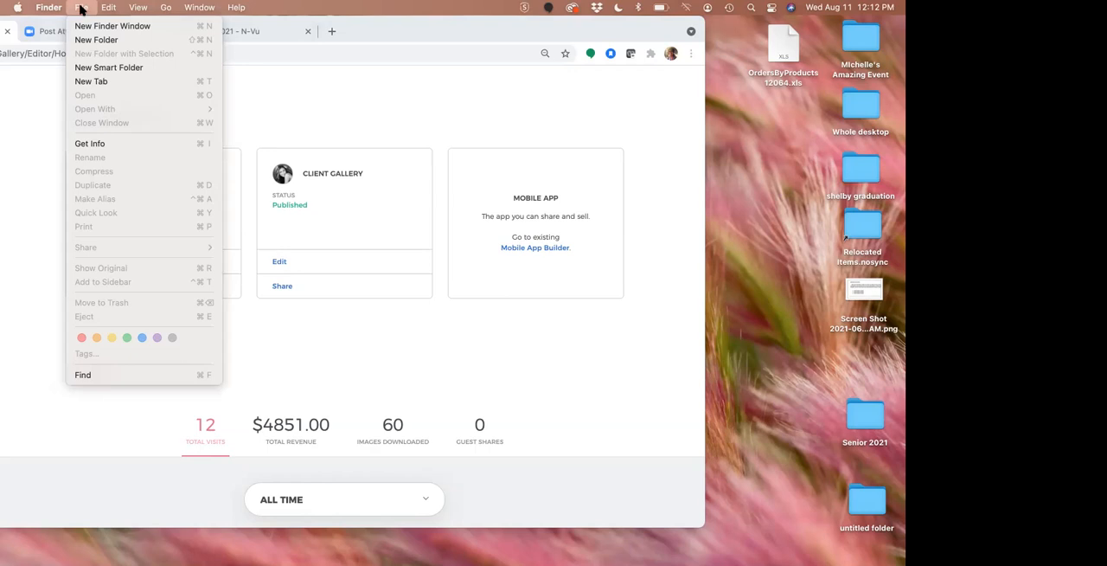
click(731, 225)
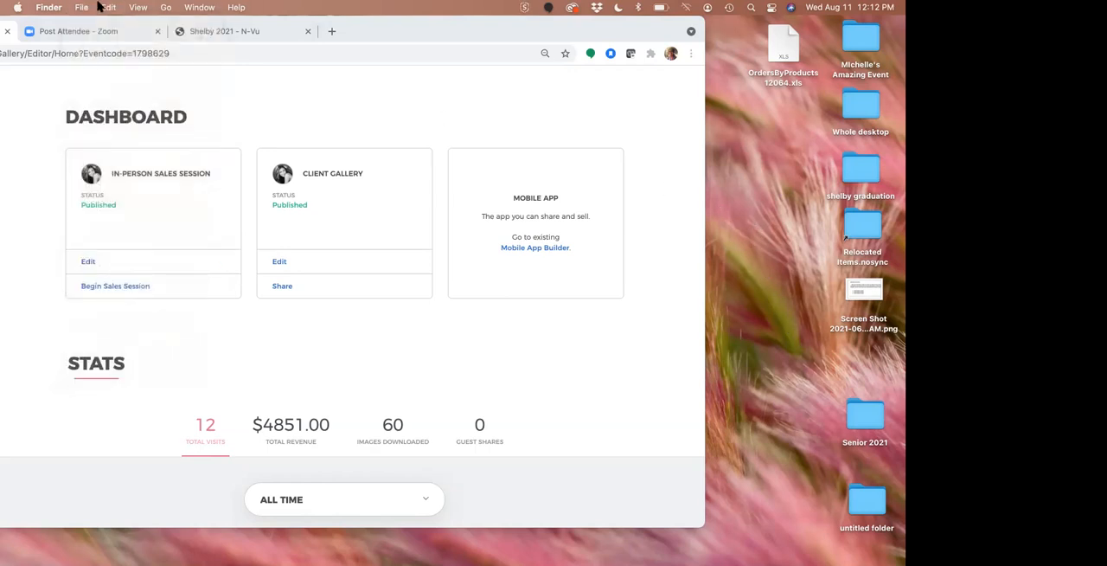
drag(860, 417, 820, 382)
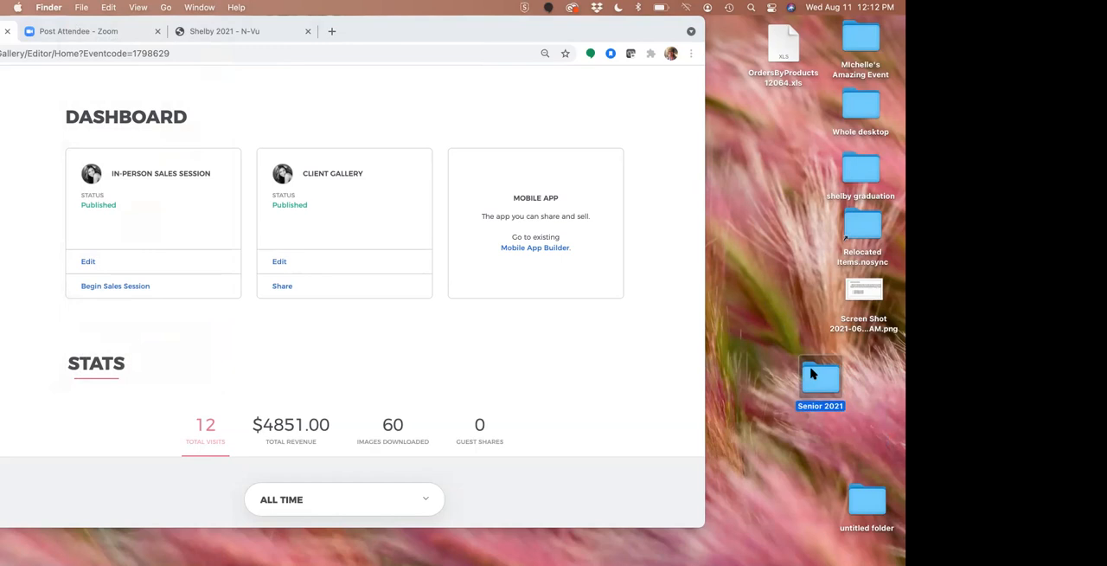
double_click(811, 374)
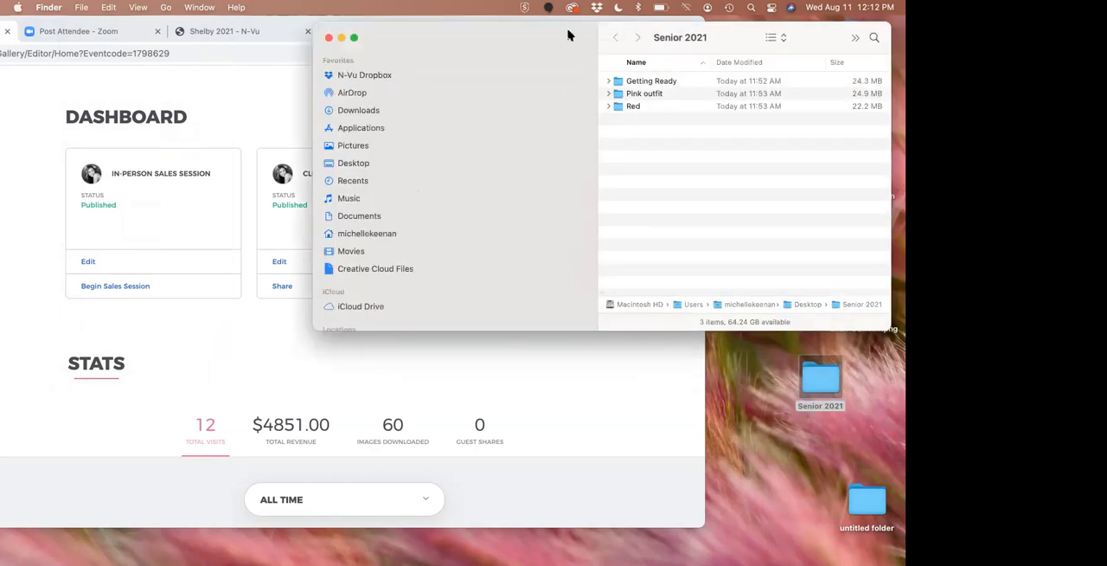
drag(705, 39, 559, 57)
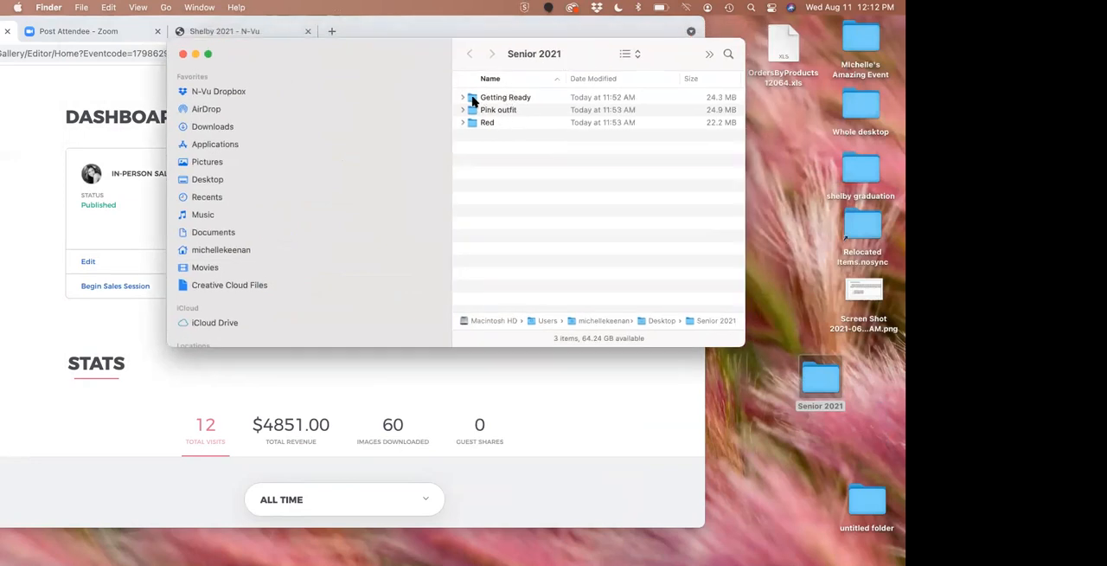
Examine the Getting Ready, Pink outfit and Red subfolders, expanding and collapsing the image lists of the first two
click(486, 100)
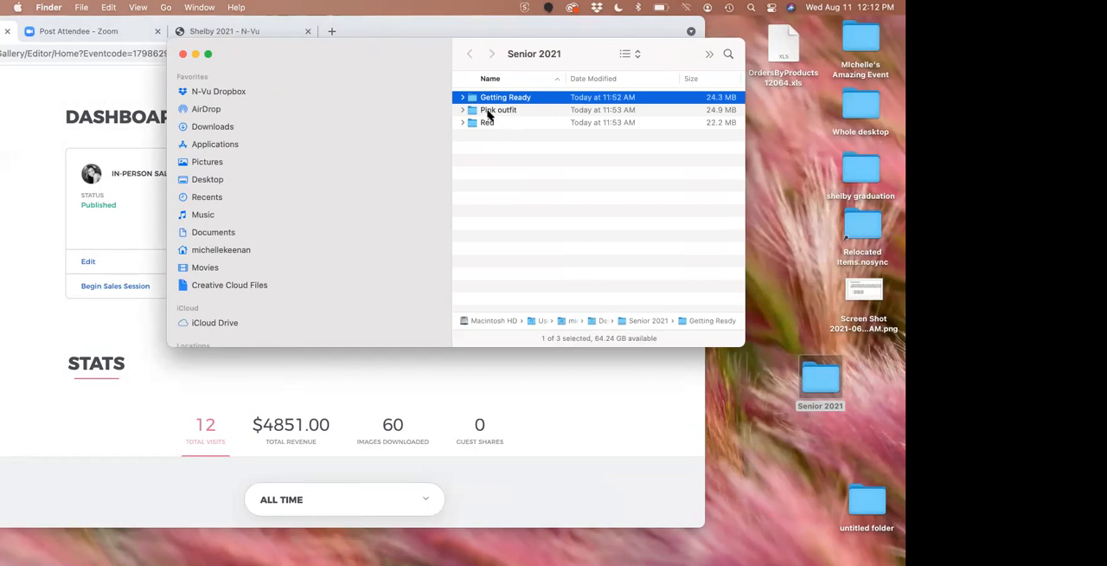
click(487, 112)
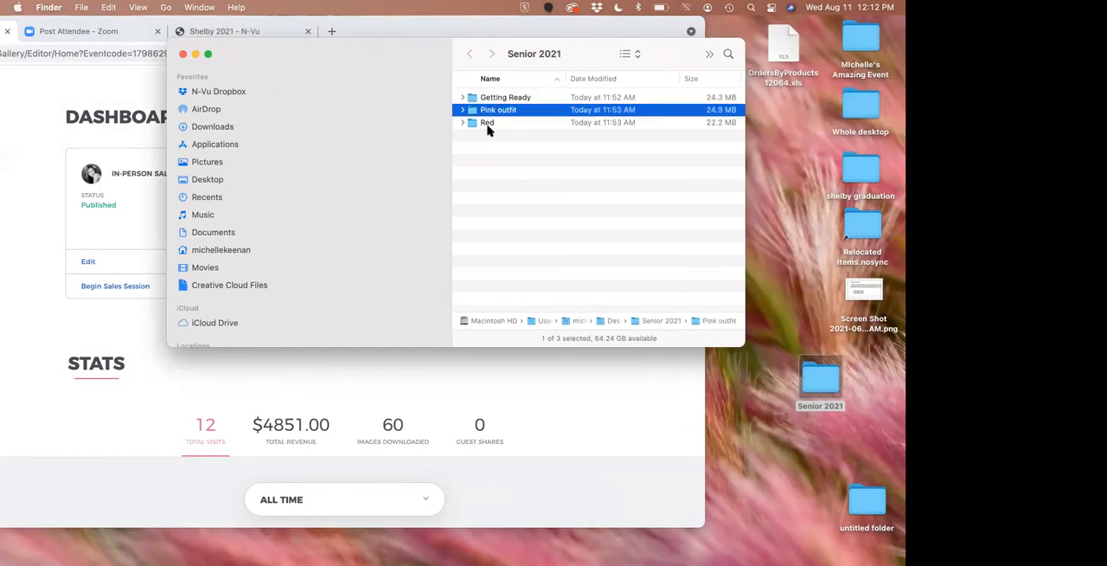
click(488, 125)
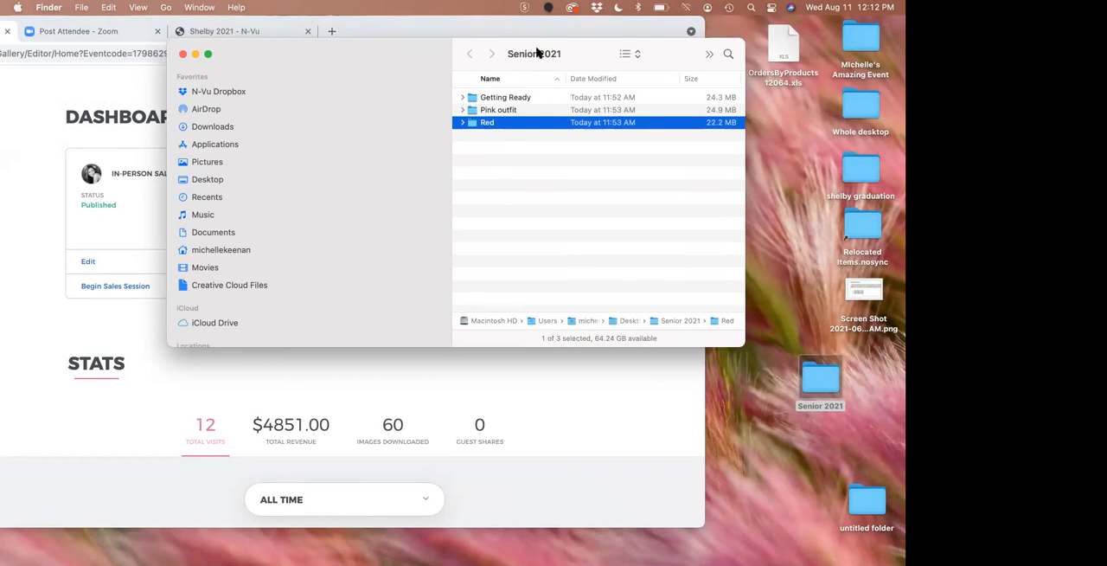
click(462, 110)
click(462, 98)
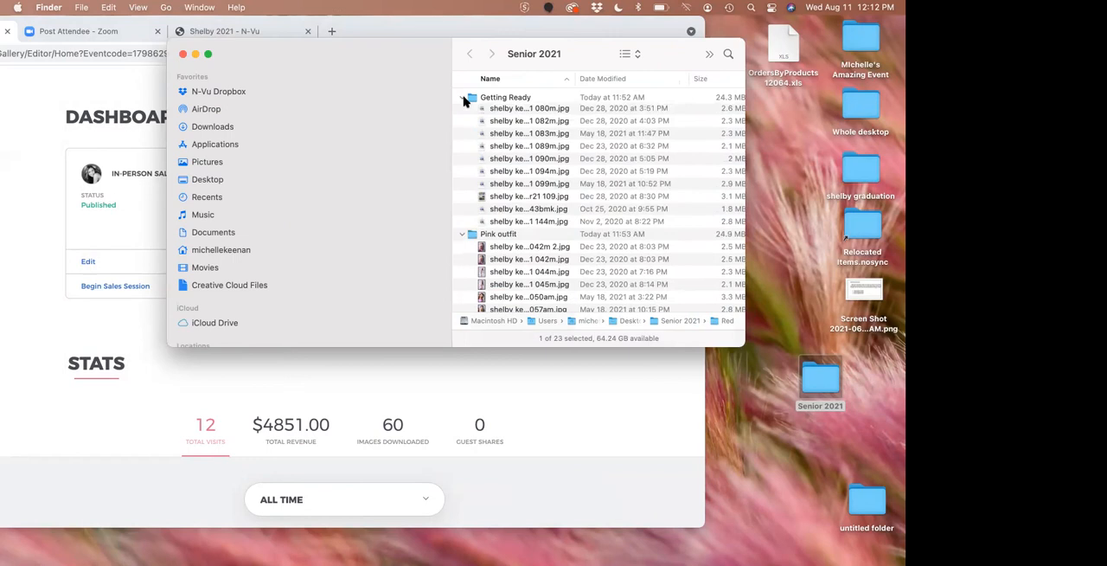
click(462, 97)
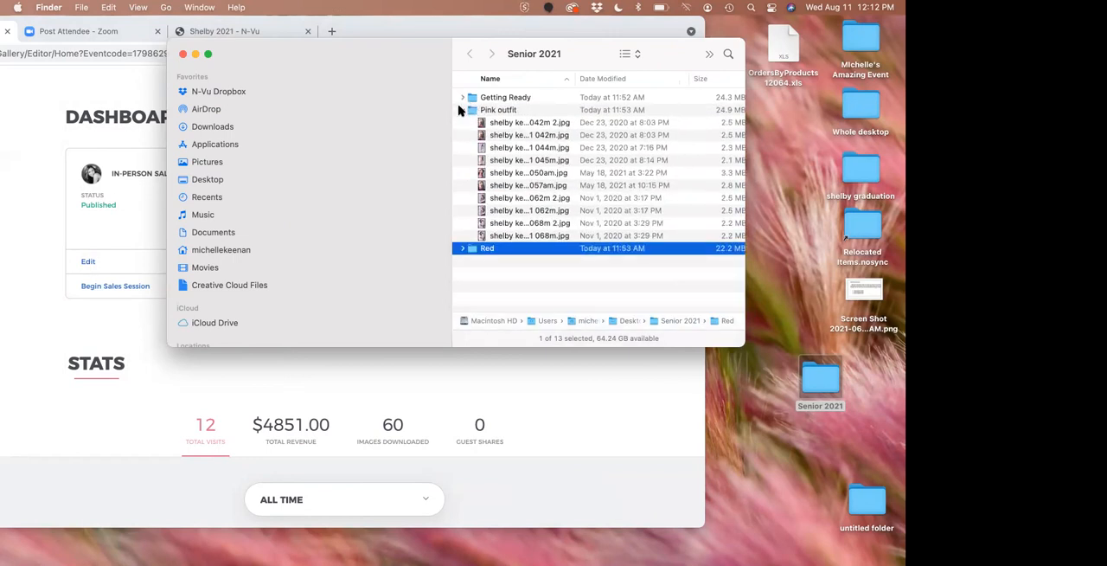
click(463, 110)
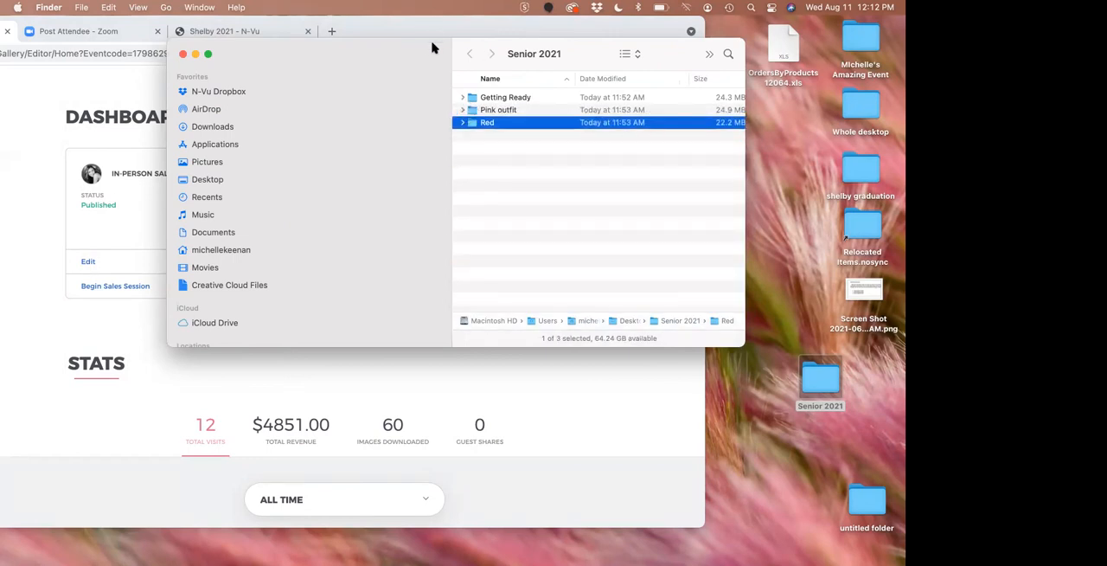
Bring the browser back to the front and leave the event for the Gallery Manager
drag(387, 56, 486, 77)
click(284, 83)
drag(474, 29, 611, 32)
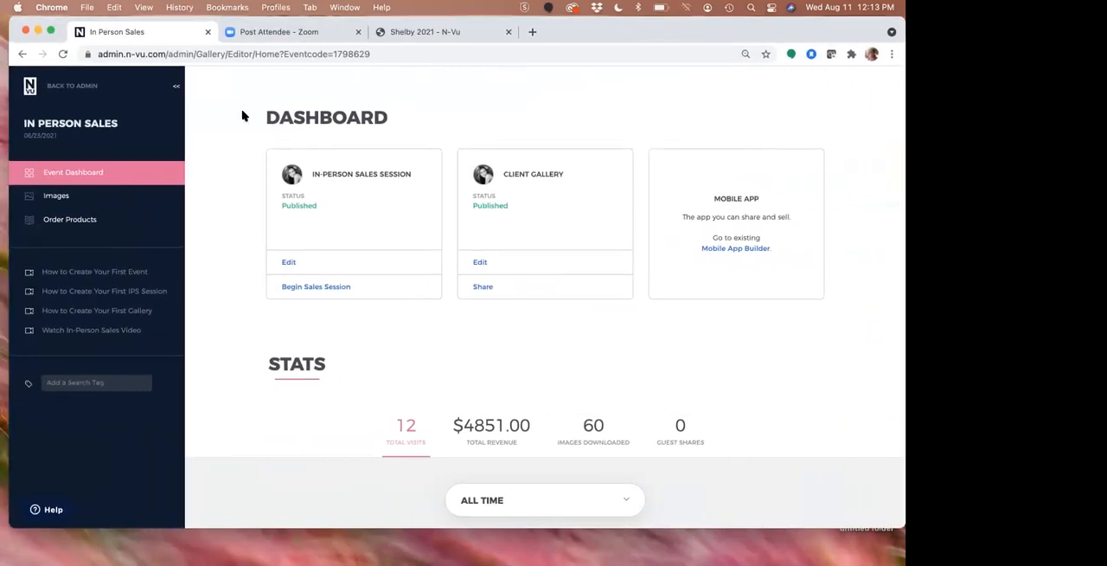
click(88, 90)
click(294, 310)
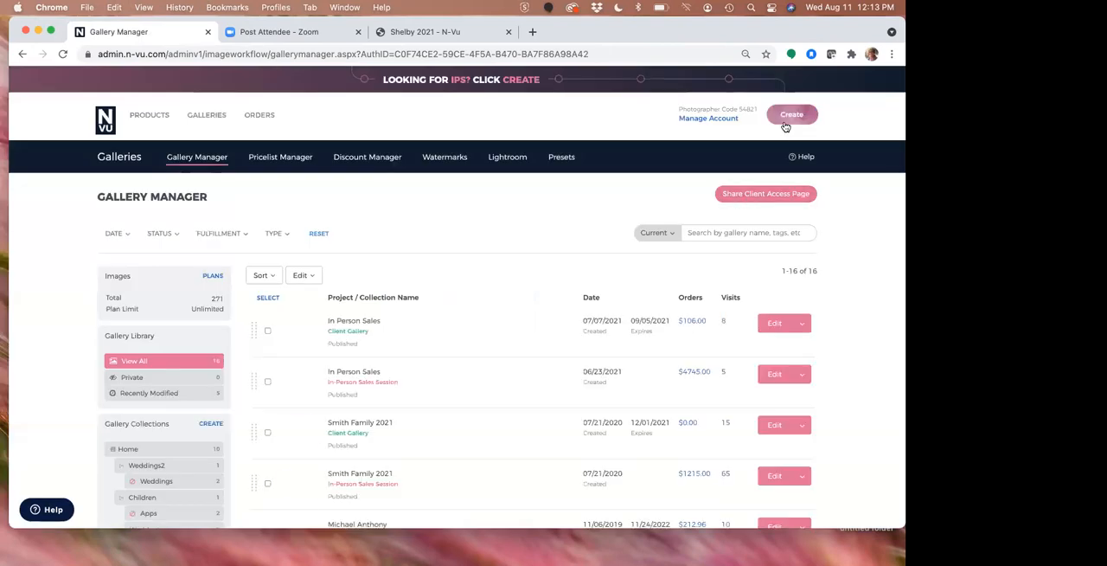
Create a new event named "Category setup", keeping the default event date, and continue to adding images
click(785, 120)
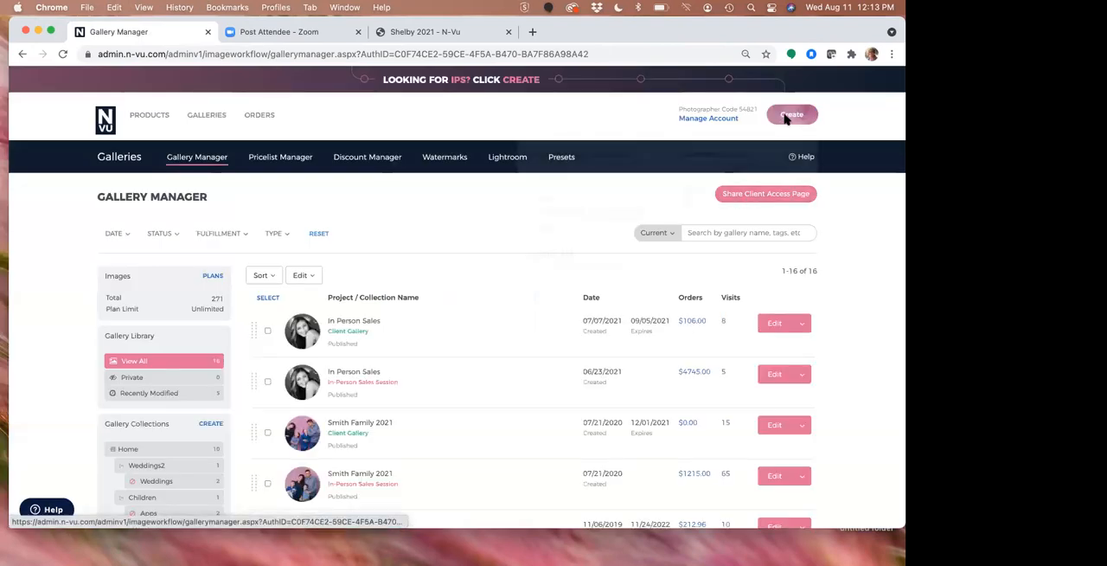
click(593, 220)
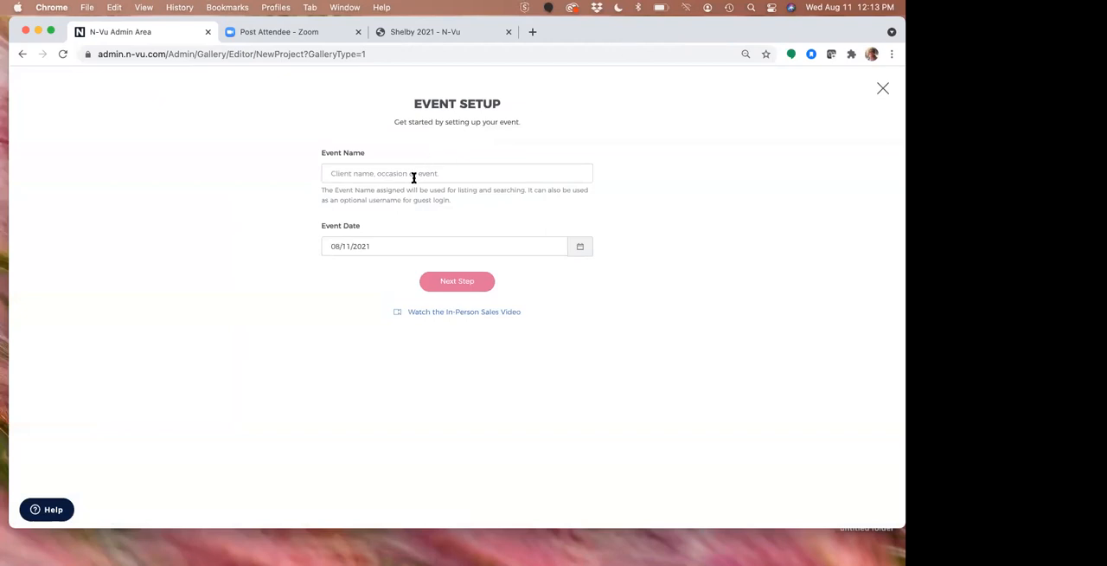
click(413, 174)
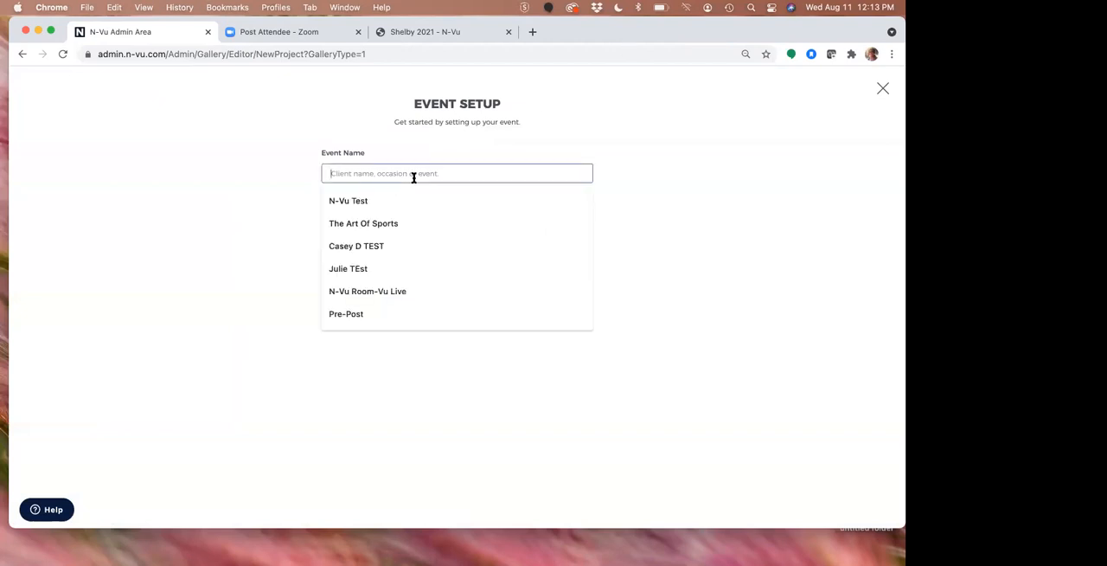
text(Organi)
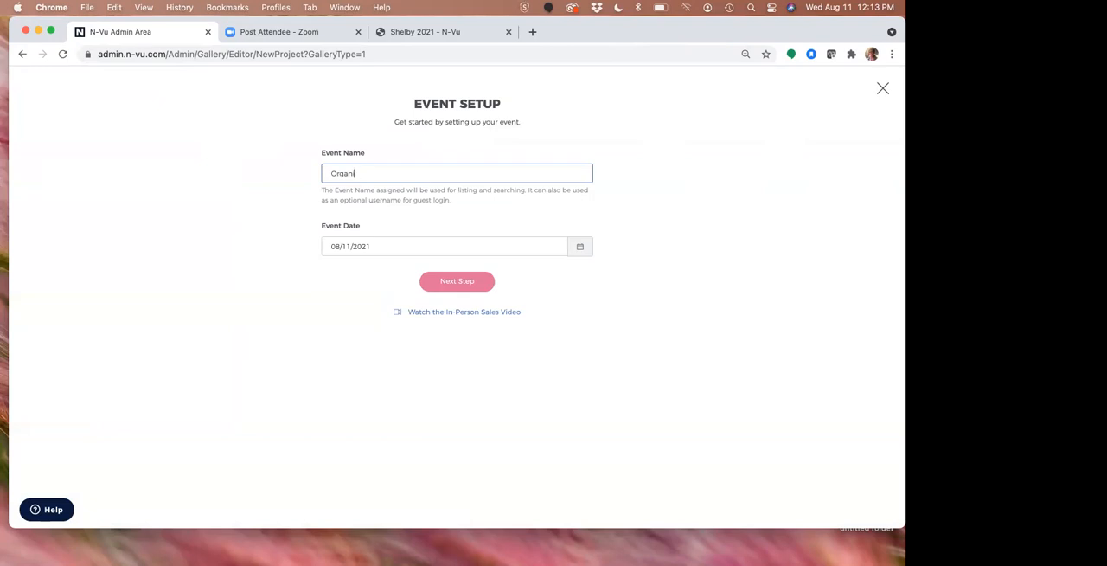
key(BackSpace)
key(BackSpace)
text(Cat)
click(459, 287)
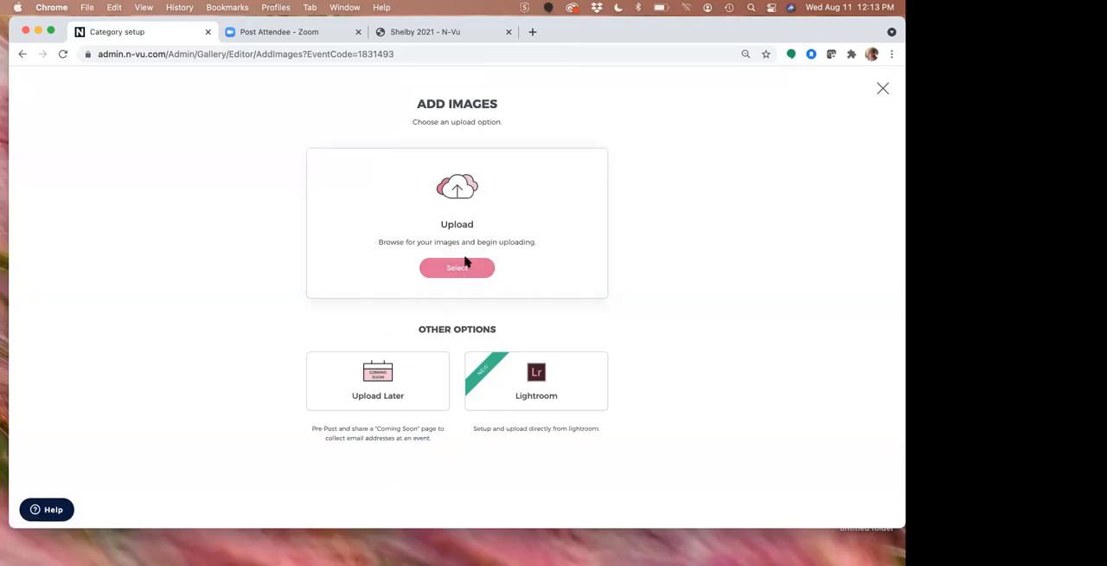
Upload the Senior 2021 desktop folder to the event at original resolution, adding its categories to the Client Gallery
click(465, 270)
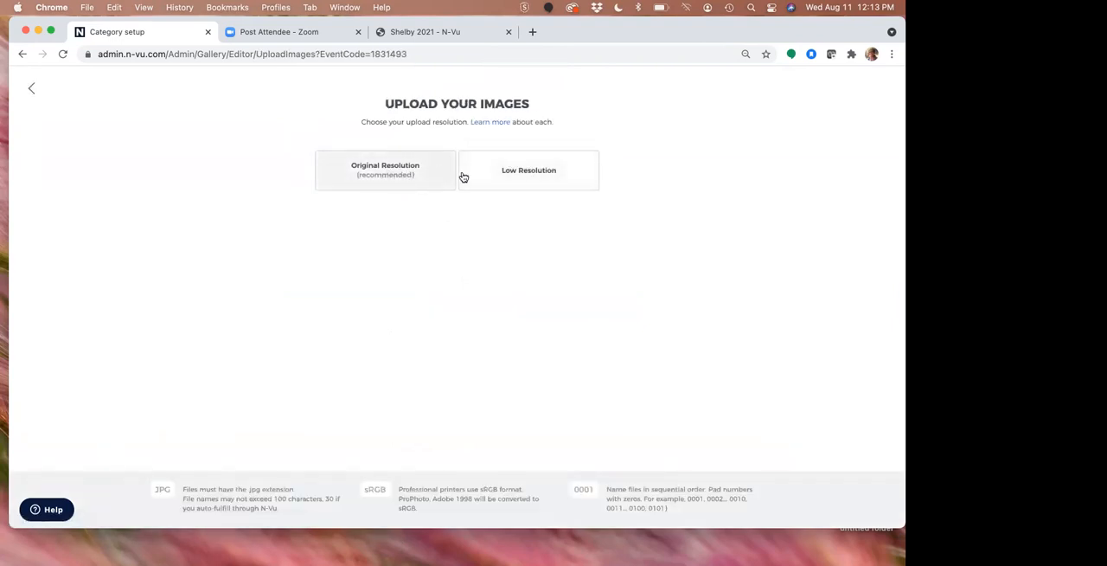
click(416, 178)
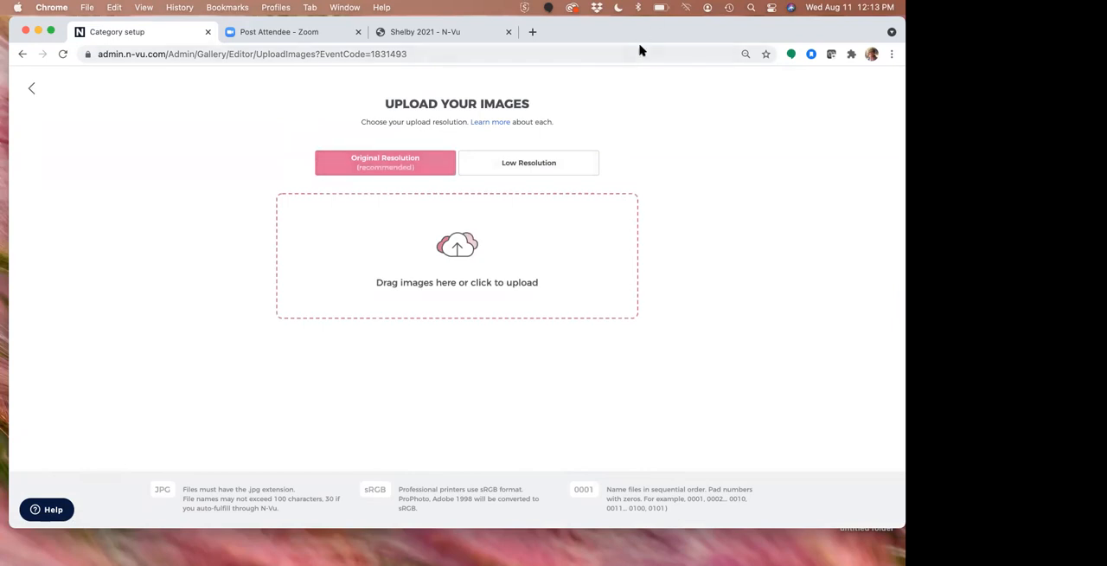
drag(652, 32, 540, 31)
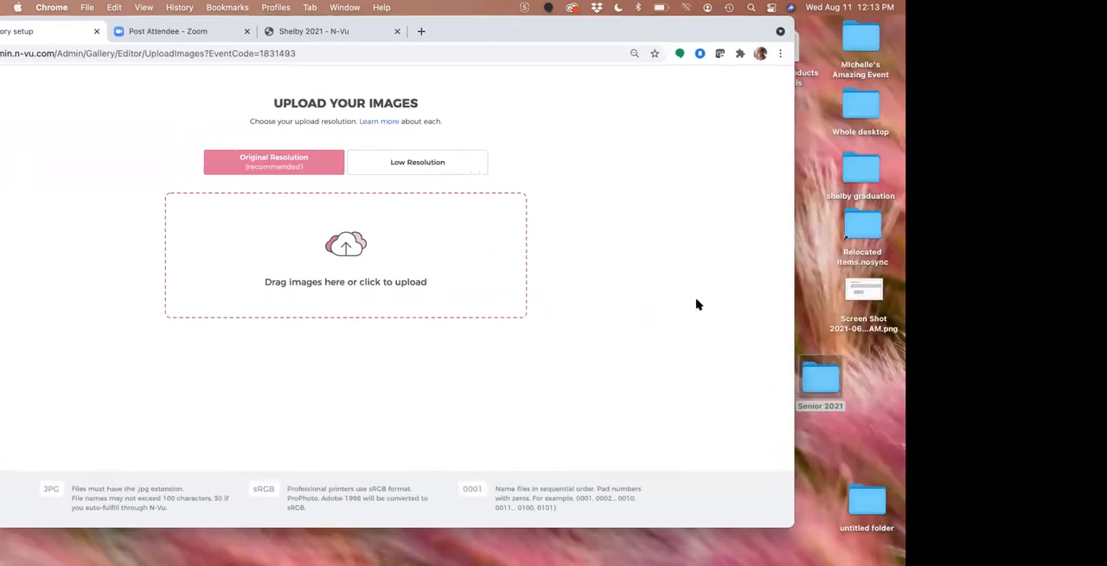
drag(827, 378, 351, 249)
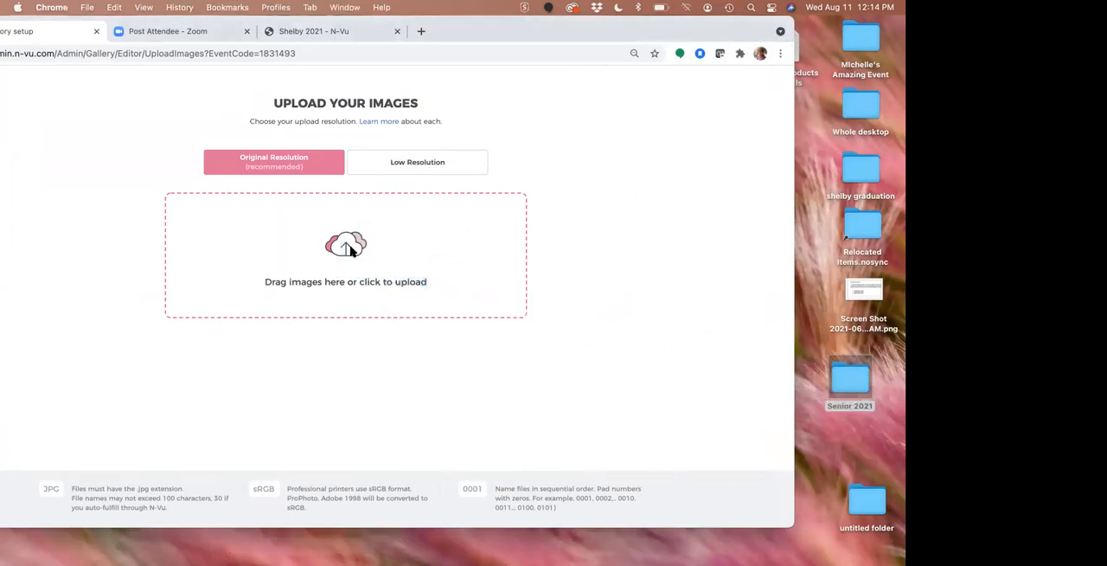
drag(593, 29, 710, 35)
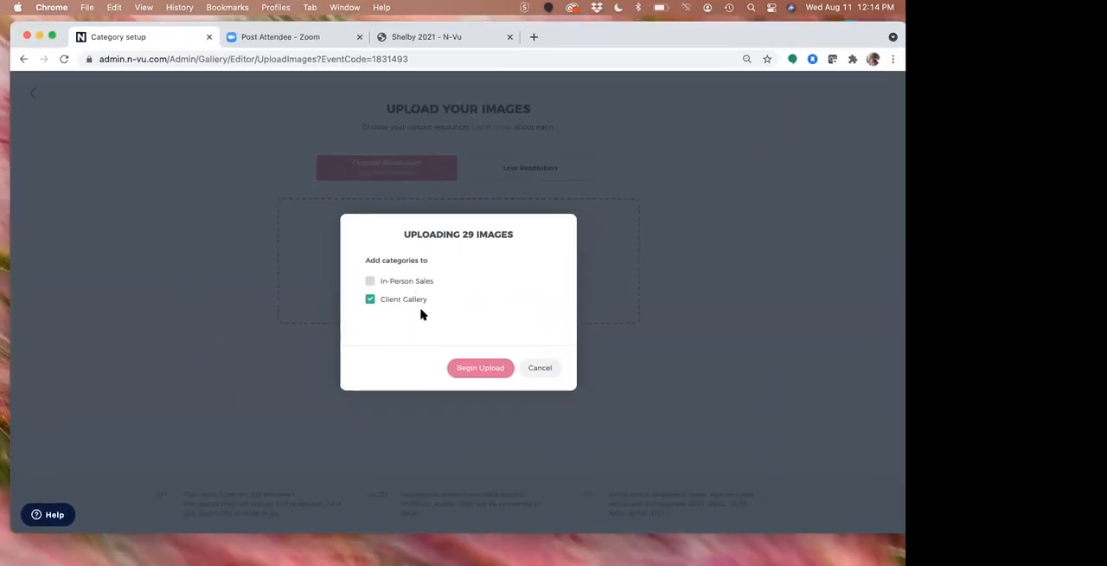
click(480, 368)
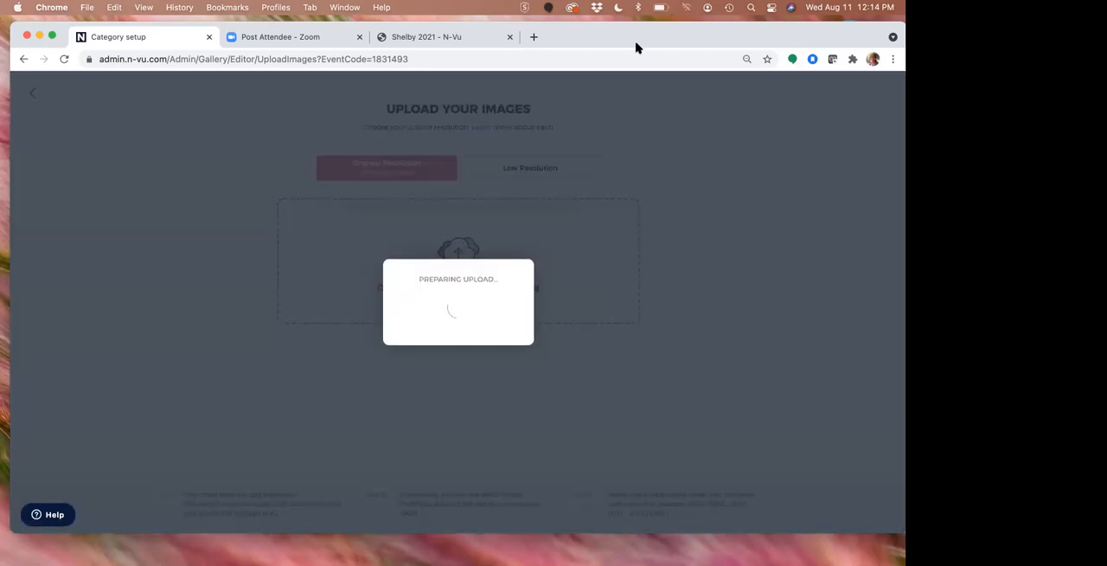
drag(636, 44, 628, 42)
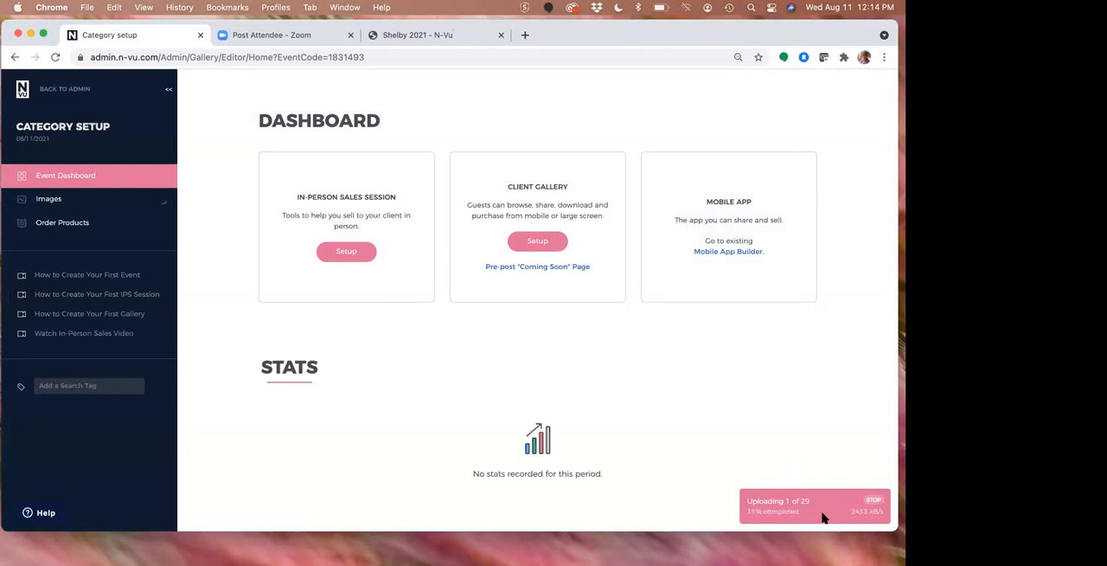
Open the event's images and examine the Senior 2021 category by collapsing and expanding its subcategories
click(107, 204)
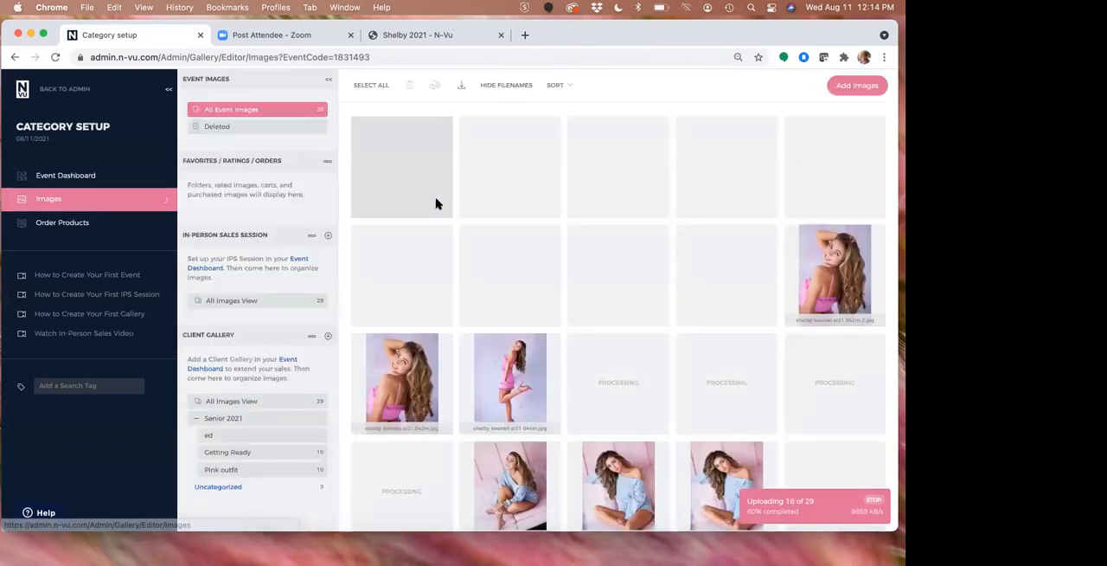
scroll(378, 289, down, 1)
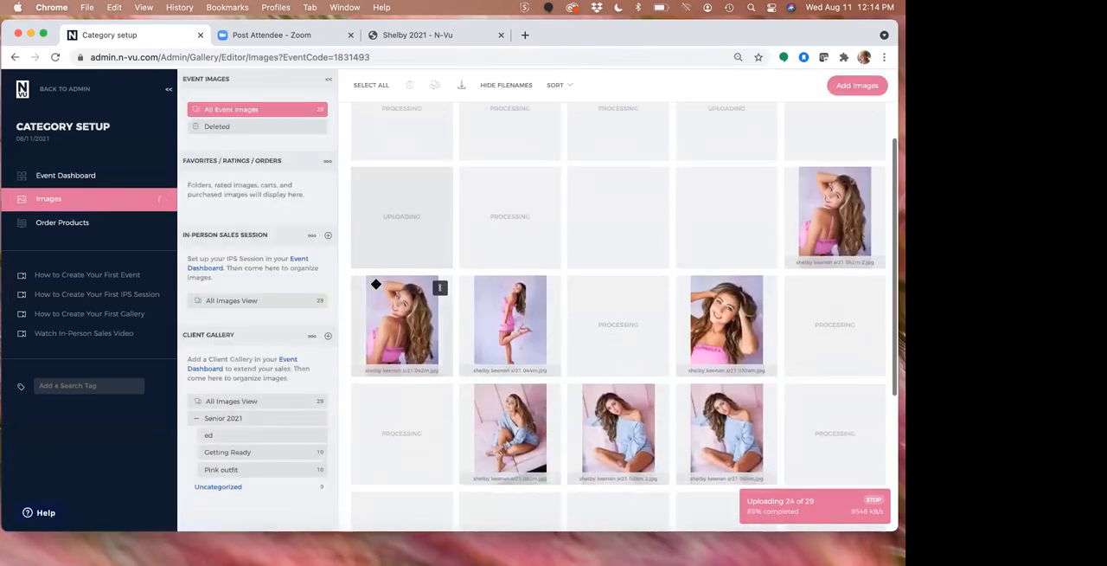
click(196, 421)
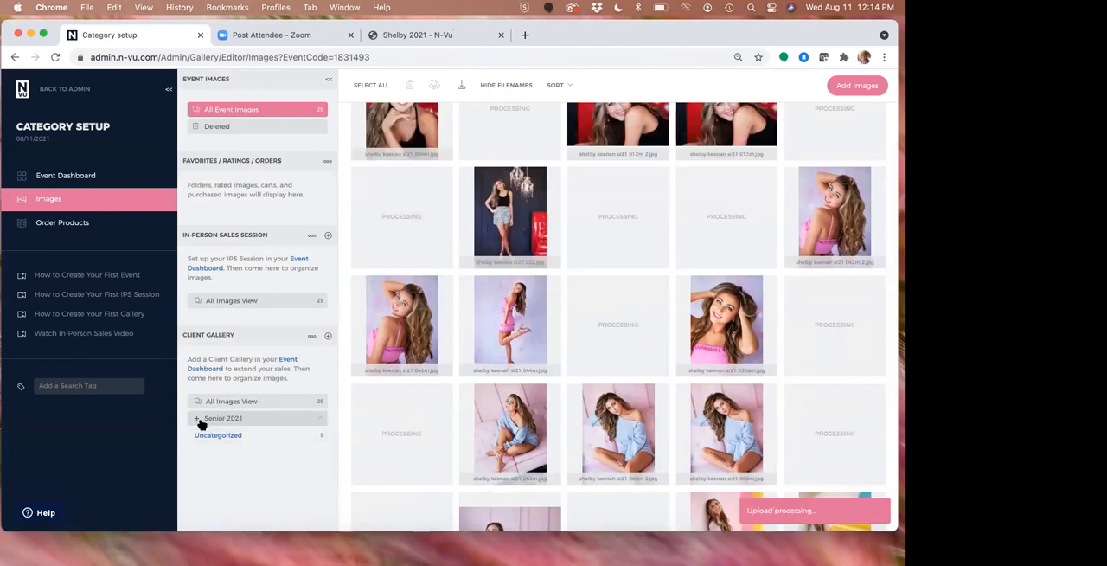
click(196, 421)
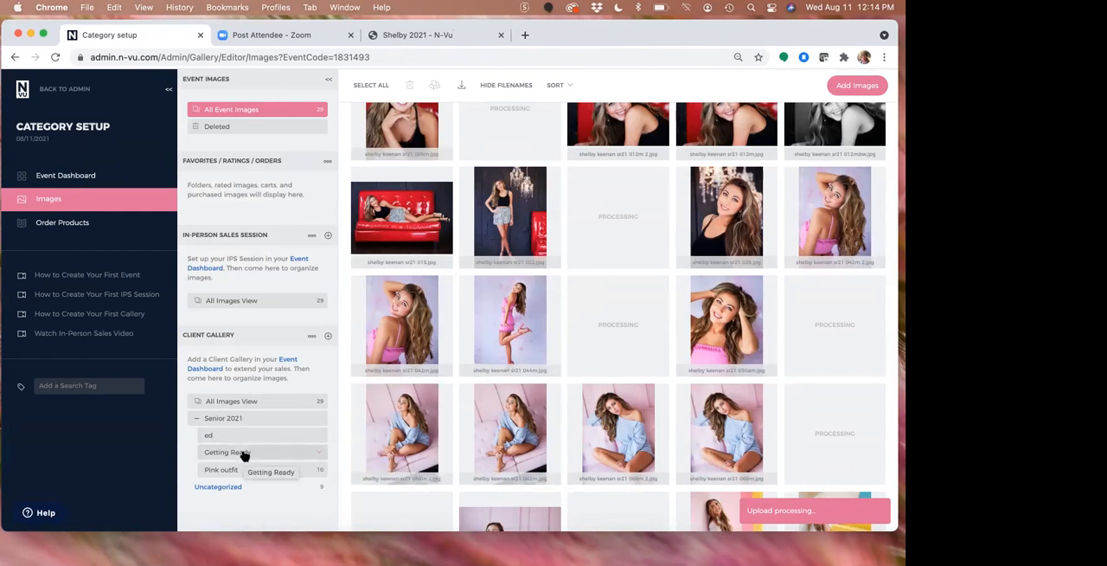
Move the Getting Ready, ed and Pink outfit subcategories out of Senior 2021 to the Client Gallery's main level, above Senior 2021
drag(243, 453, 239, 417)
drag(241, 451, 239, 432)
drag(240, 467, 240, 452)
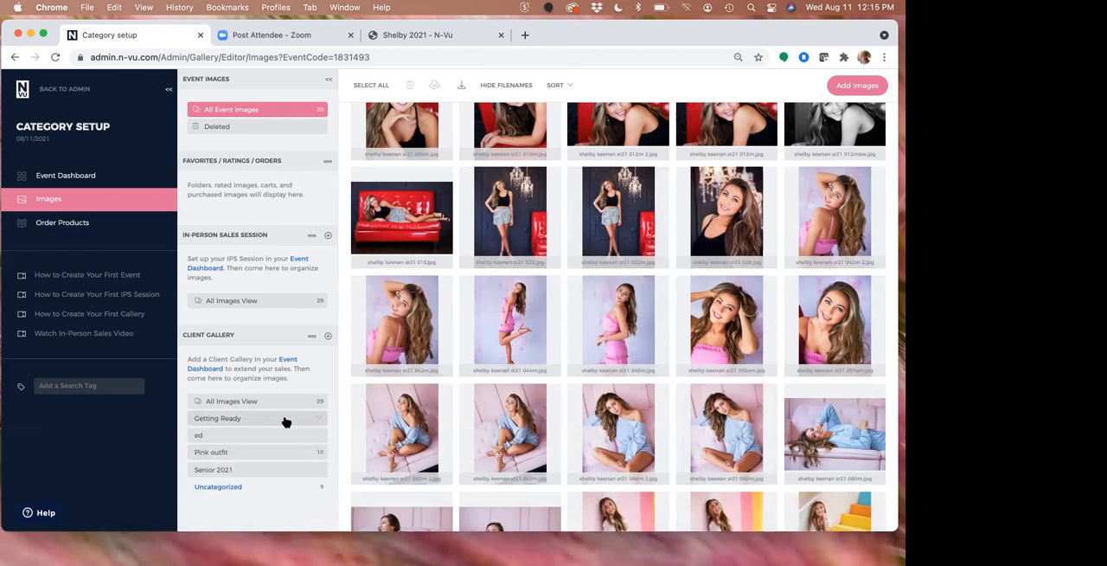
Select all the uncategorized images and add them to the Client Gallery's "ed" category
mouse_move(310, 491)
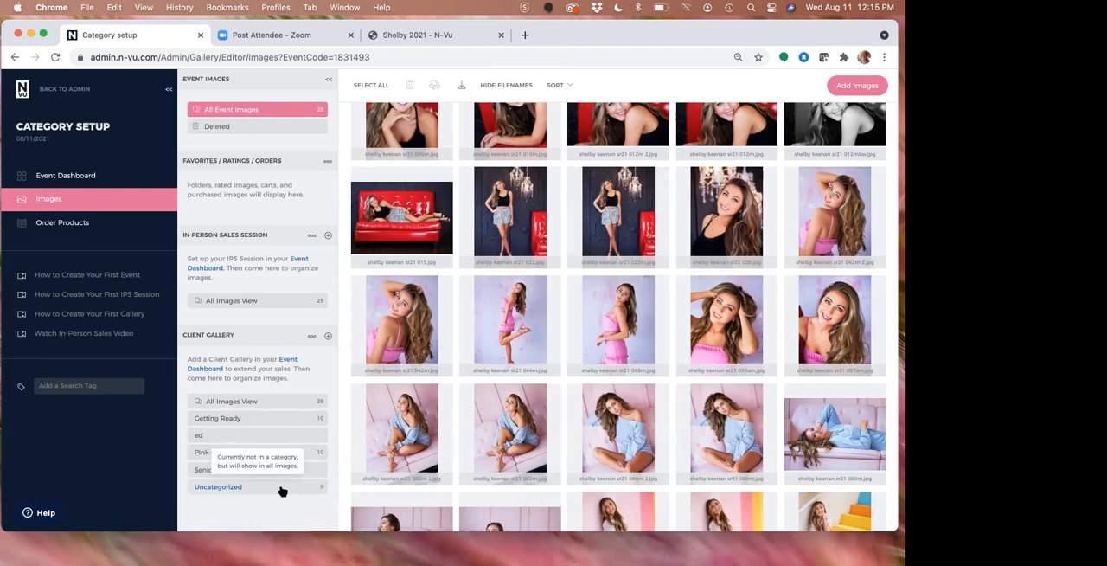
click(282, 491)
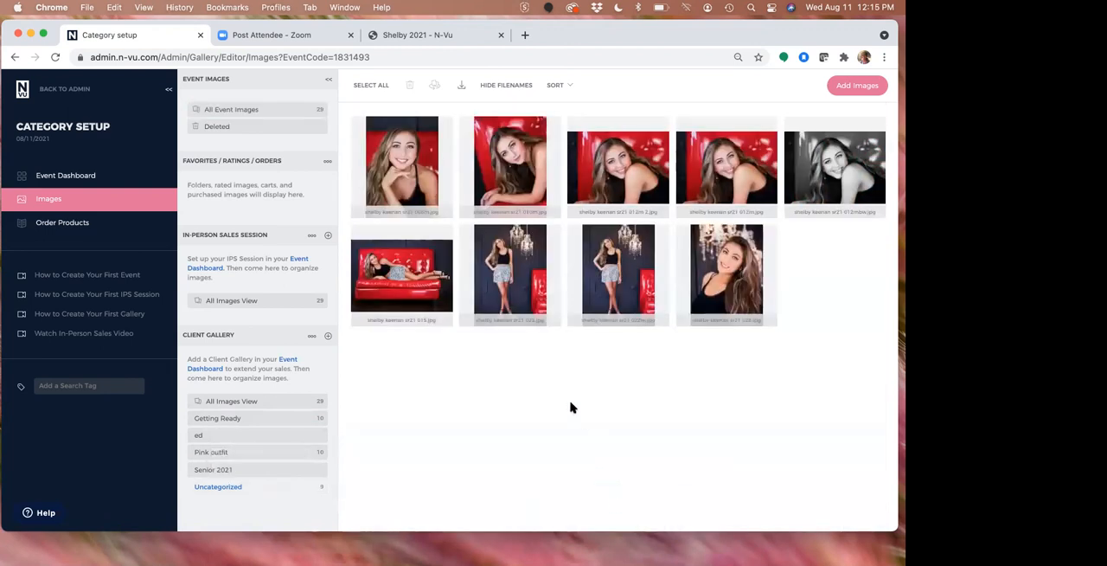
click(404, 162)
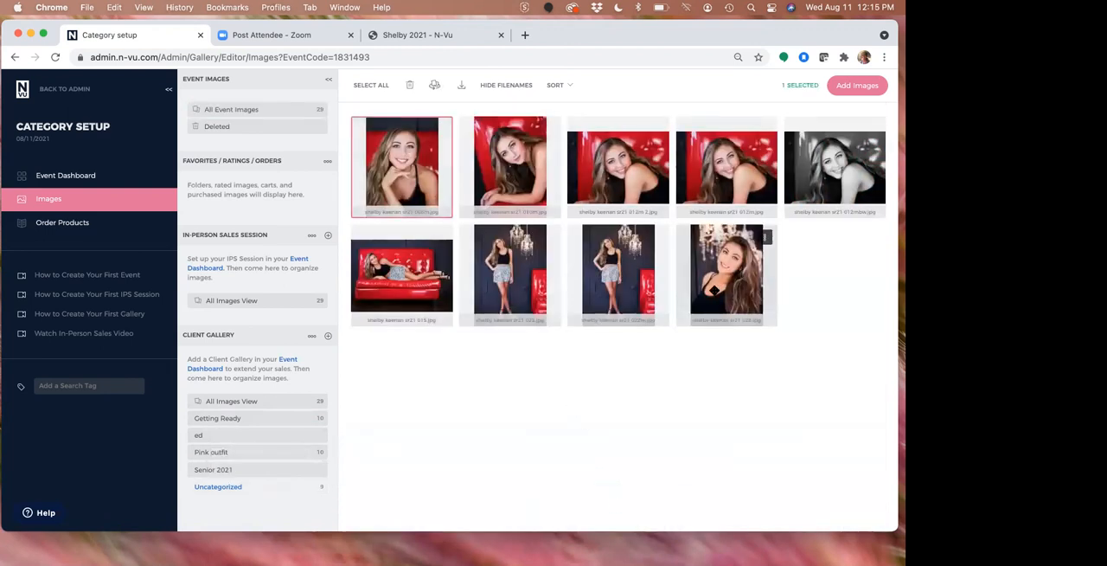
shift+click(714, 289)
drag(241, 386, 221, 436)
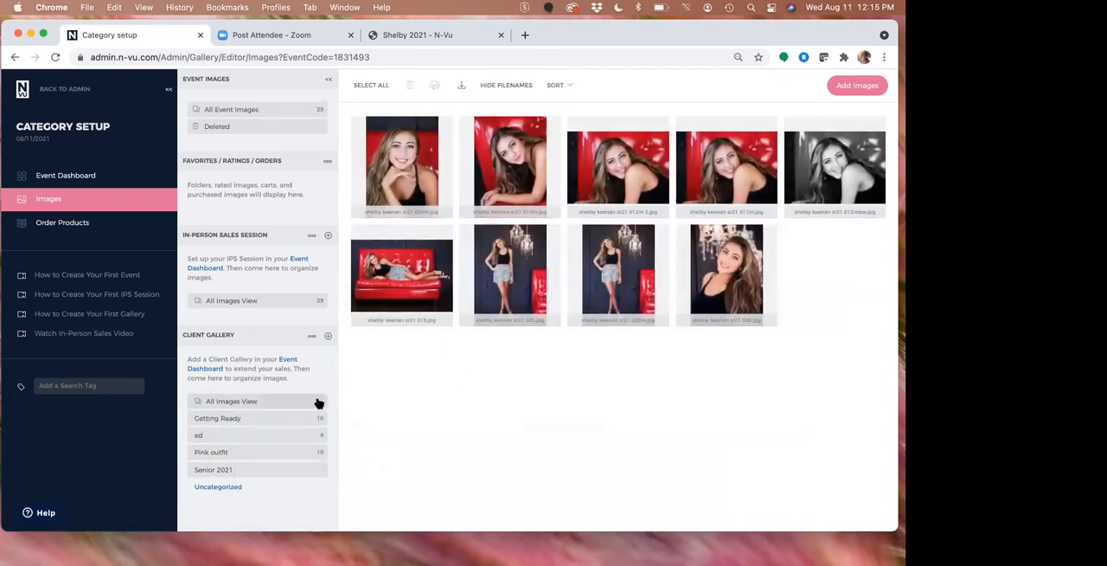
Hide the All Images category of the Client Gallery and save the setting
click(318, 403)
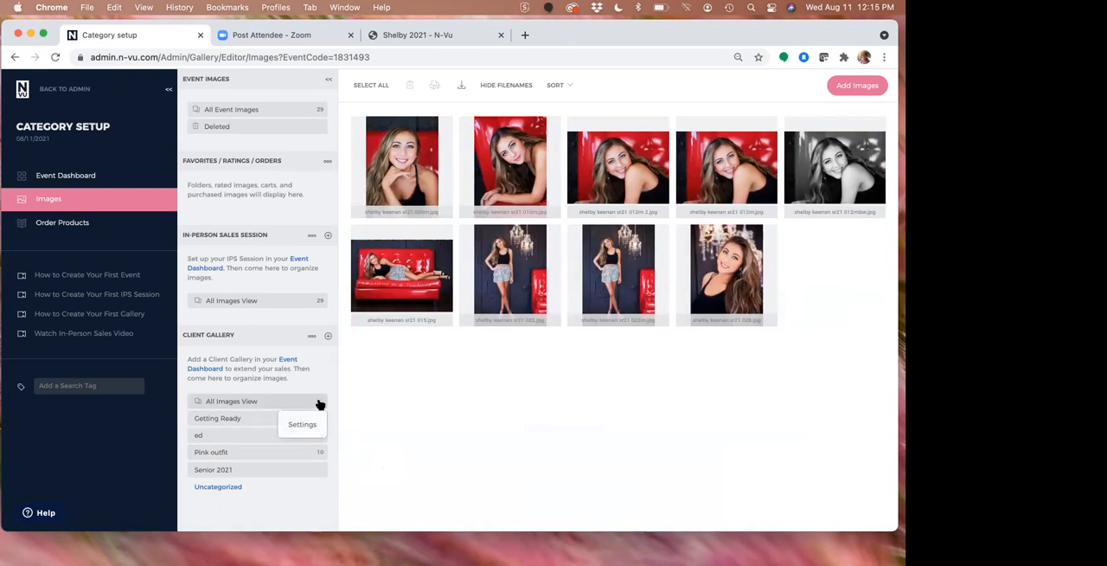
click(305, 424)
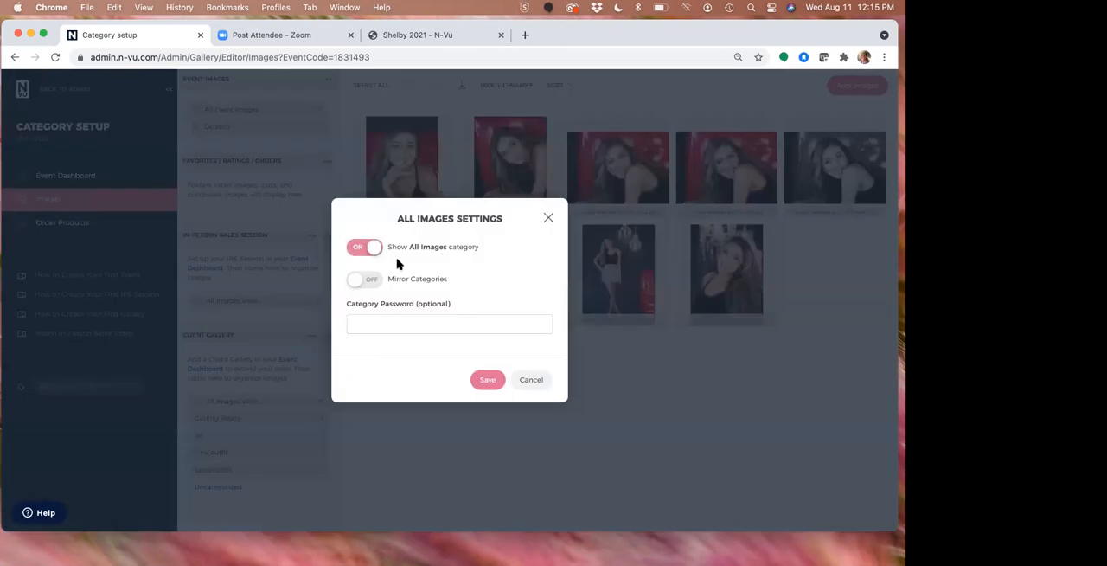
click(370, 249)
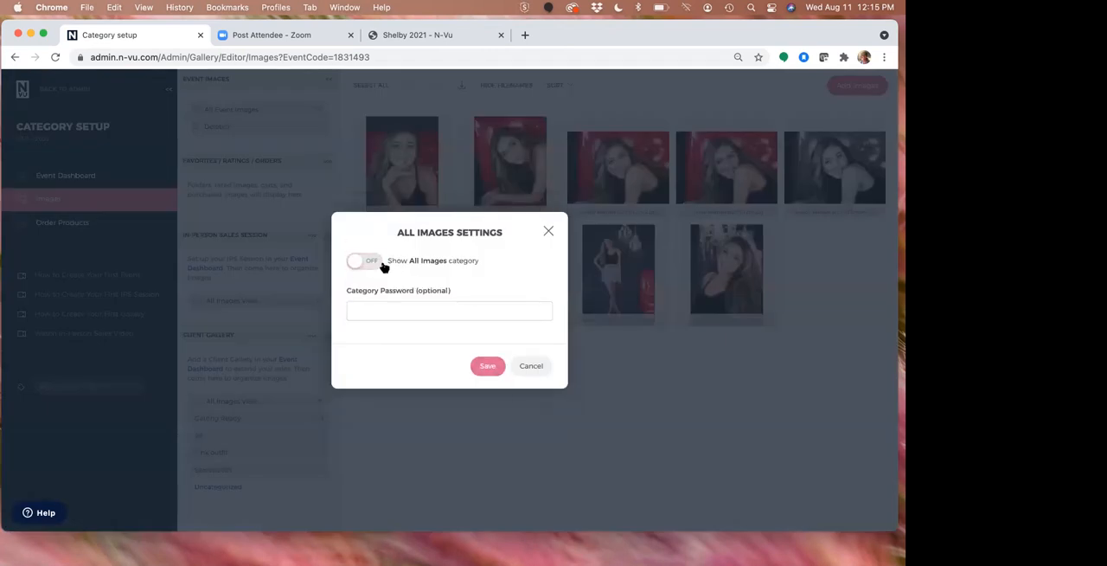
click(486, 370)
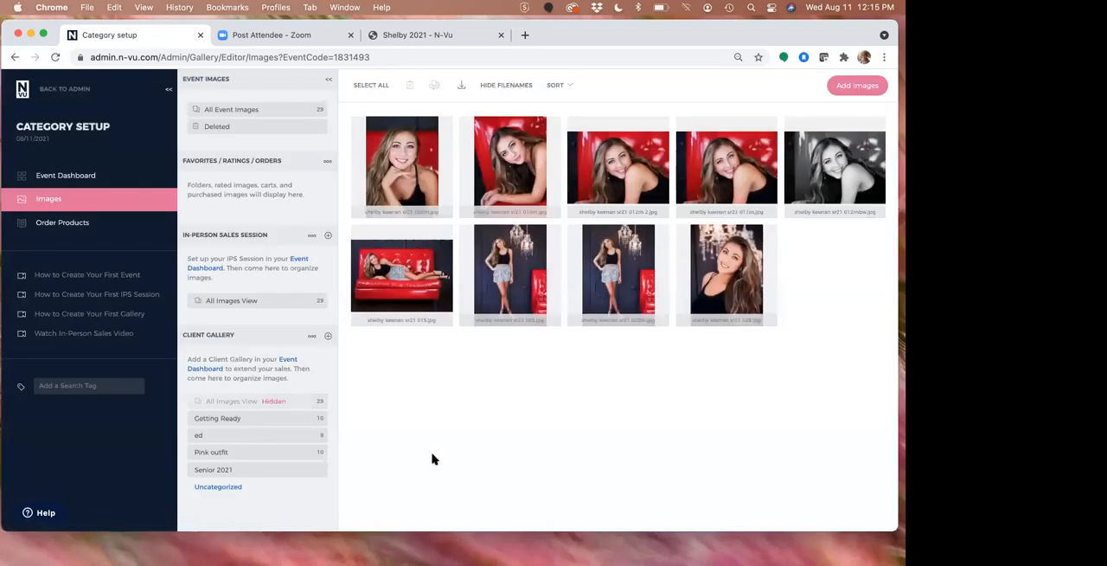
Place Senior 2021 first, nest Getting Ready, ed and Pink outfit in successive levels below it, and collapse the hierarchy
drag(256, 470, 274, 421)
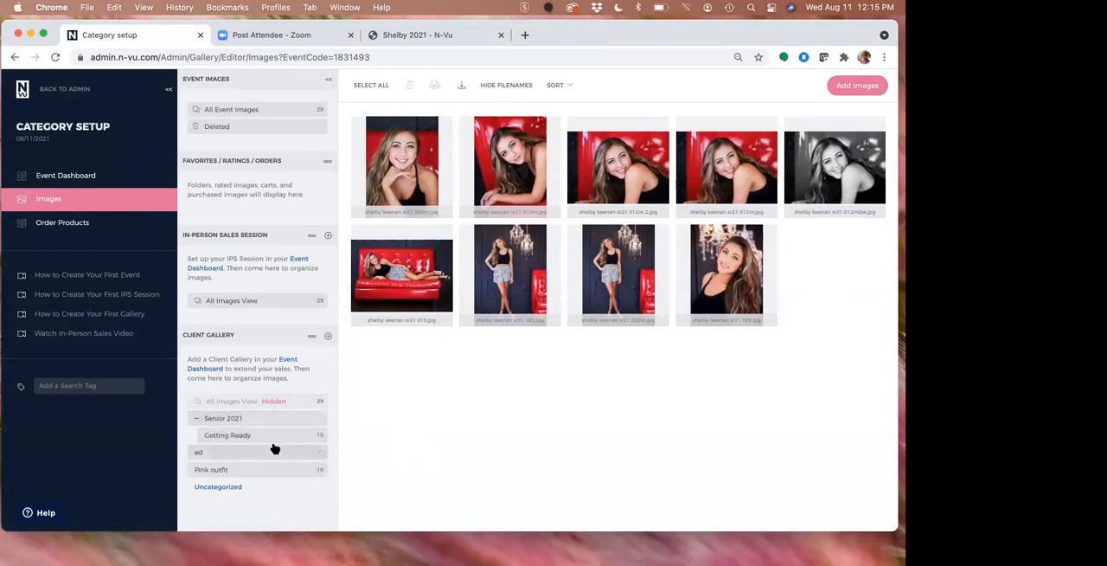
mouse_move(272, 456)
mouse_down()
mouse_move(272, 440)
mouse_move(264, 452)
mouse_up()
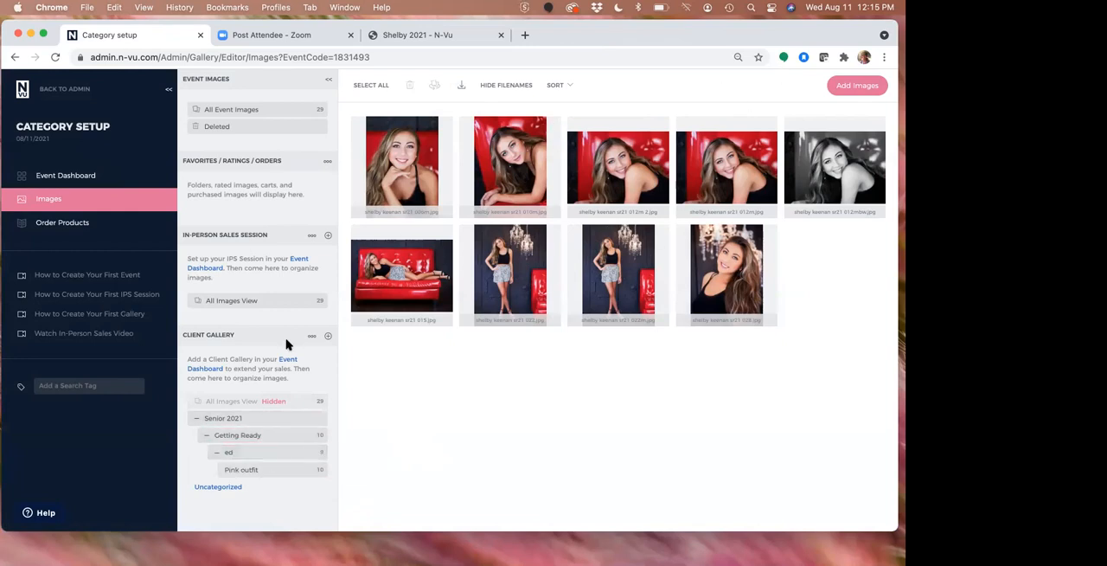
click(196, 417)
Open the desktop's Senior 2021 folder beside the browser and select its Getting Ready, Pink outfit and Red subfolders
drag(803, 30, 642, 64)
double_click(850, 394)
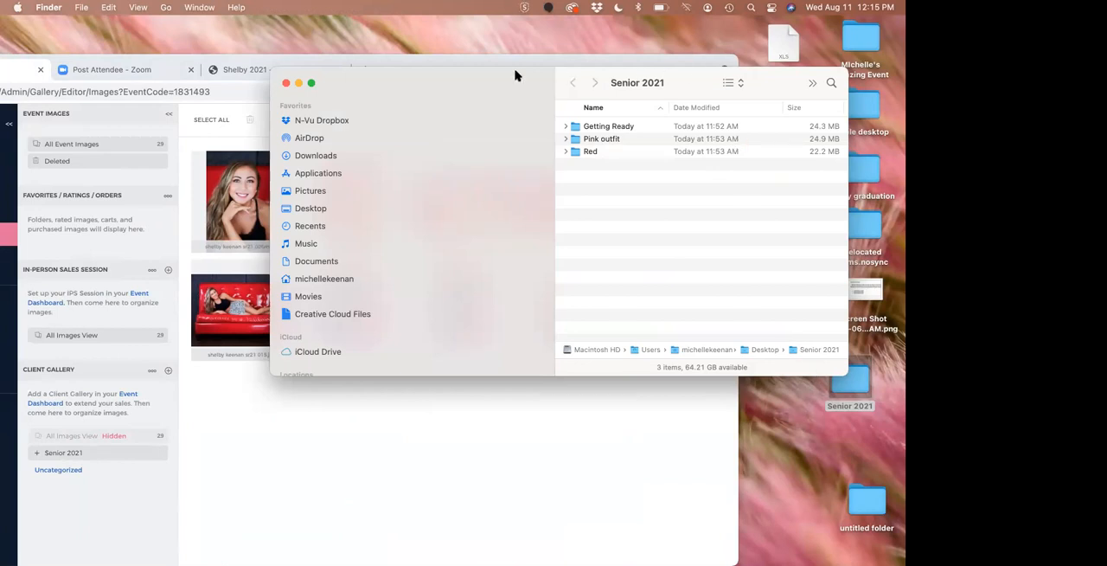
drag(515, 76, 638, 78)
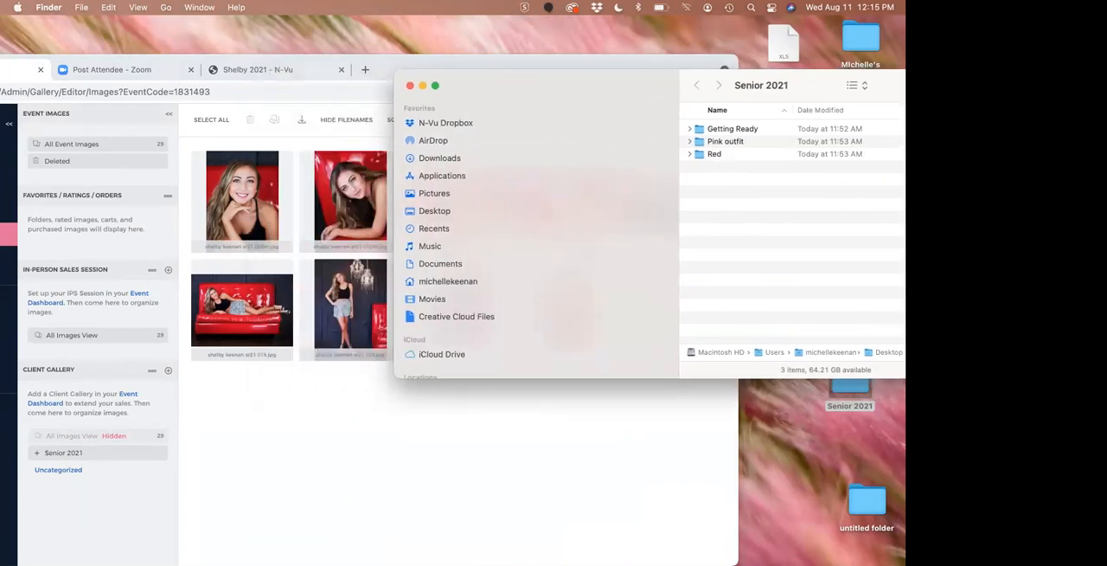
click(806, 439)
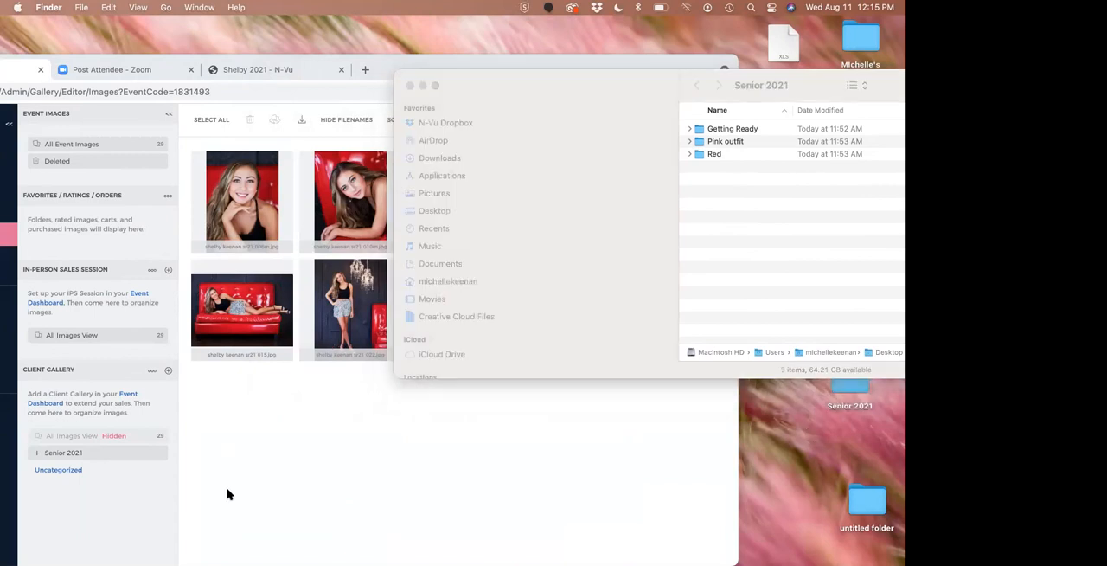
mouse_move(395, 59)
mouse_down()
mouse_move(549, 48)
mouse_move(558, 36)
mouse_move(377, 70)
mouse_up()
click(800, 90)
click(742, 130)
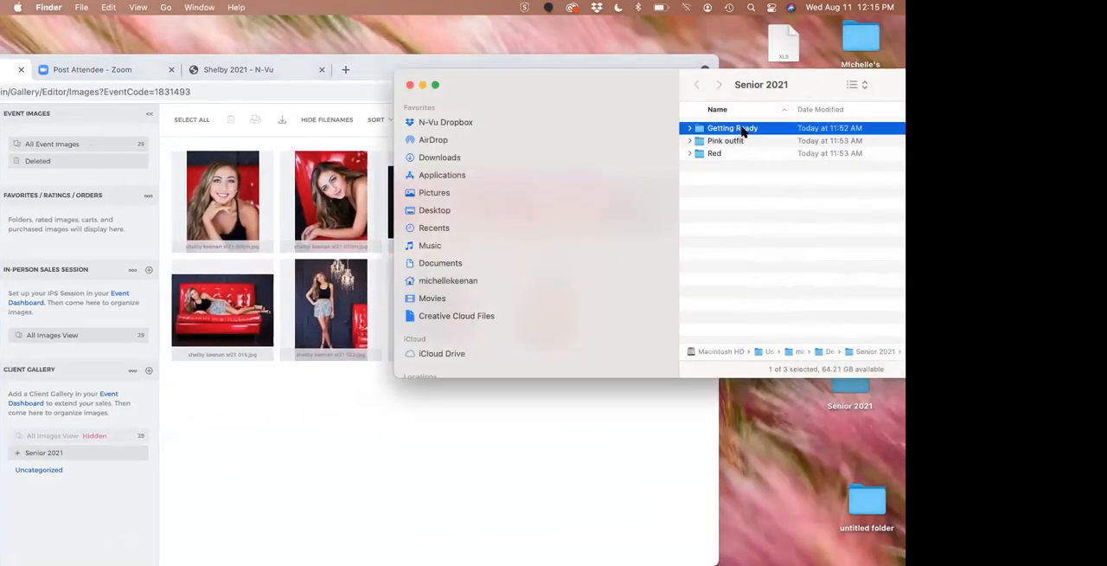
shift+click(736, 154)
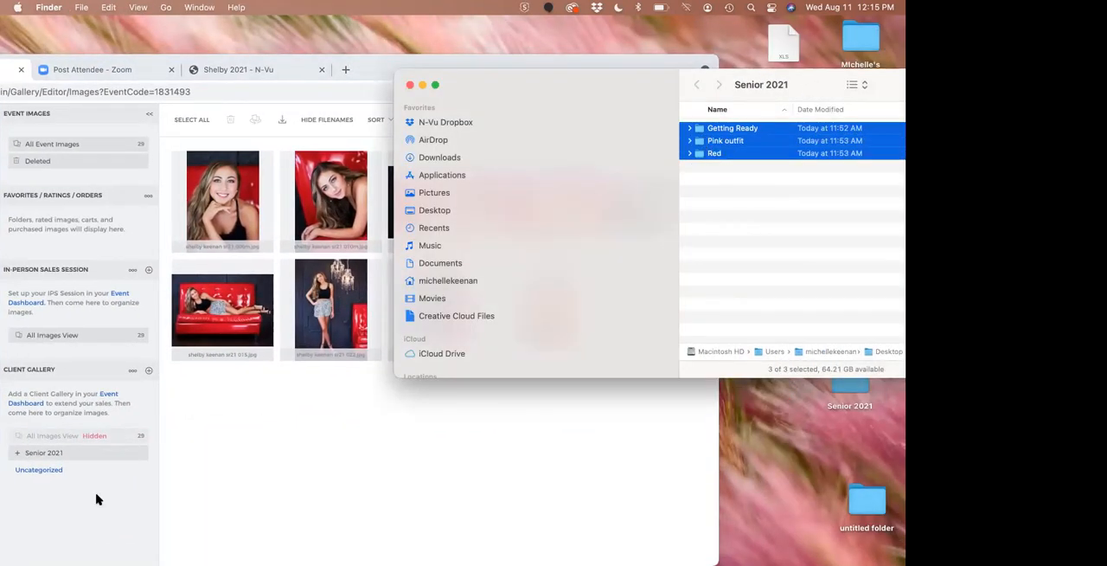
Bring the browser back to the front and switch to the published senior client gallery
drag(376, 67, 579, 36)
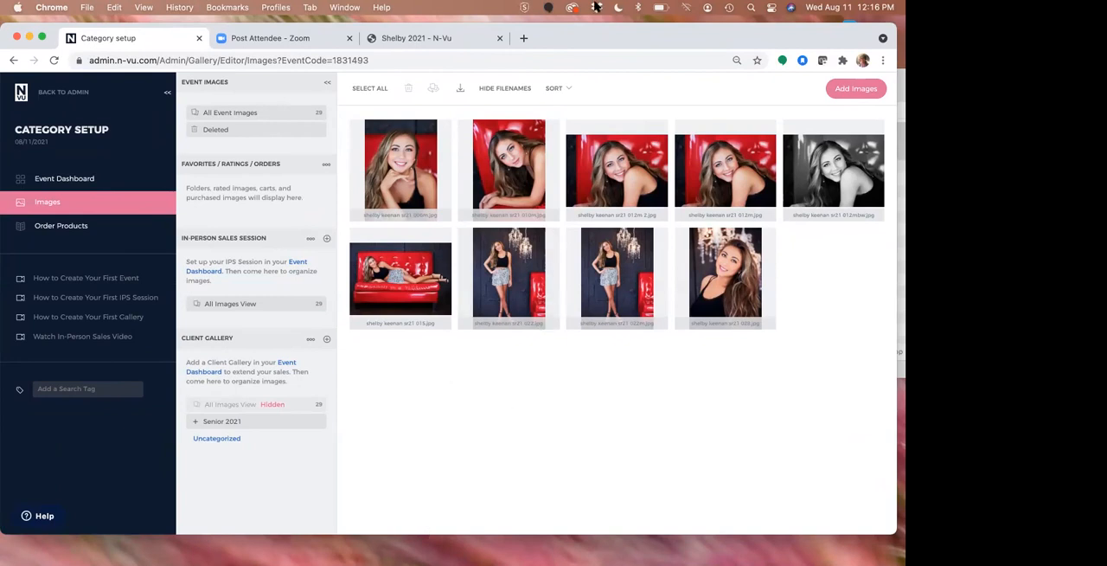
drag(584, 41, 589, 37)
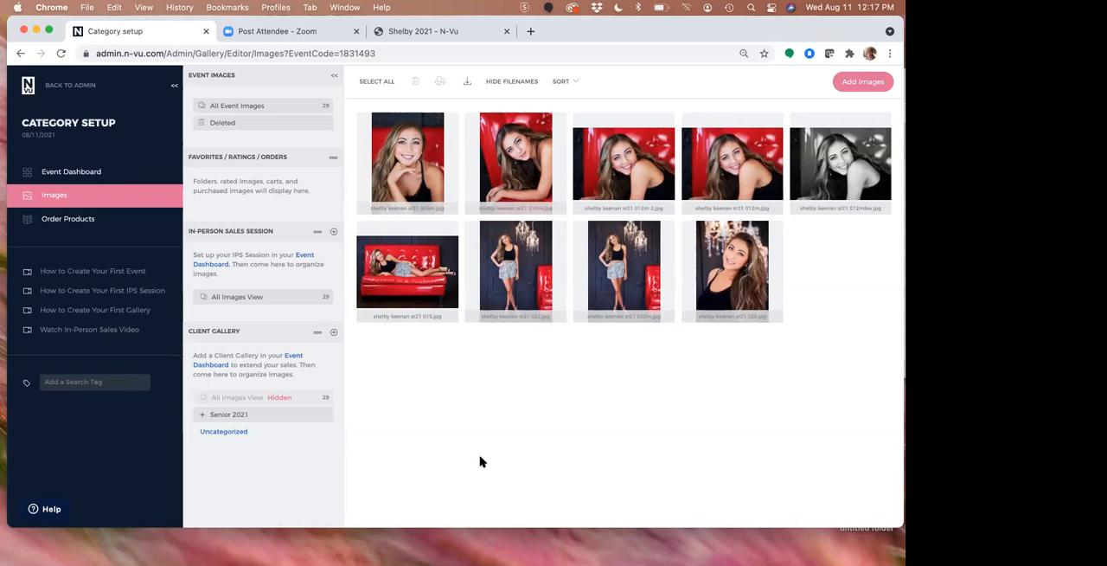
click(446, 33)
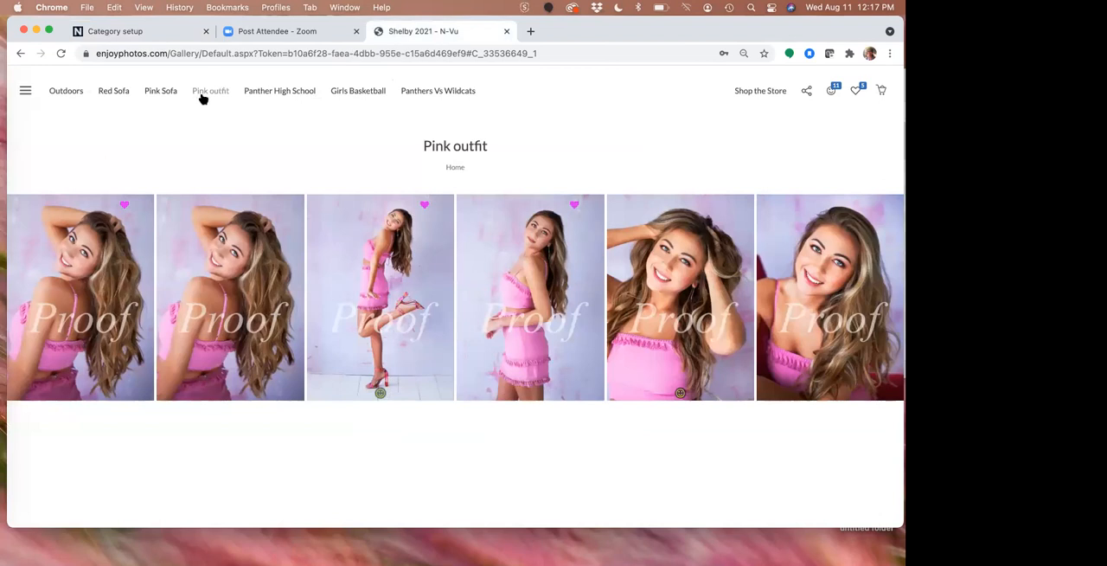
Add one 24 x 30 Metal of the second Pink outfit photo to the cart, continue shopping and leave the ordering view
click(251, 239)
click(766, 79)
click(801, 218)
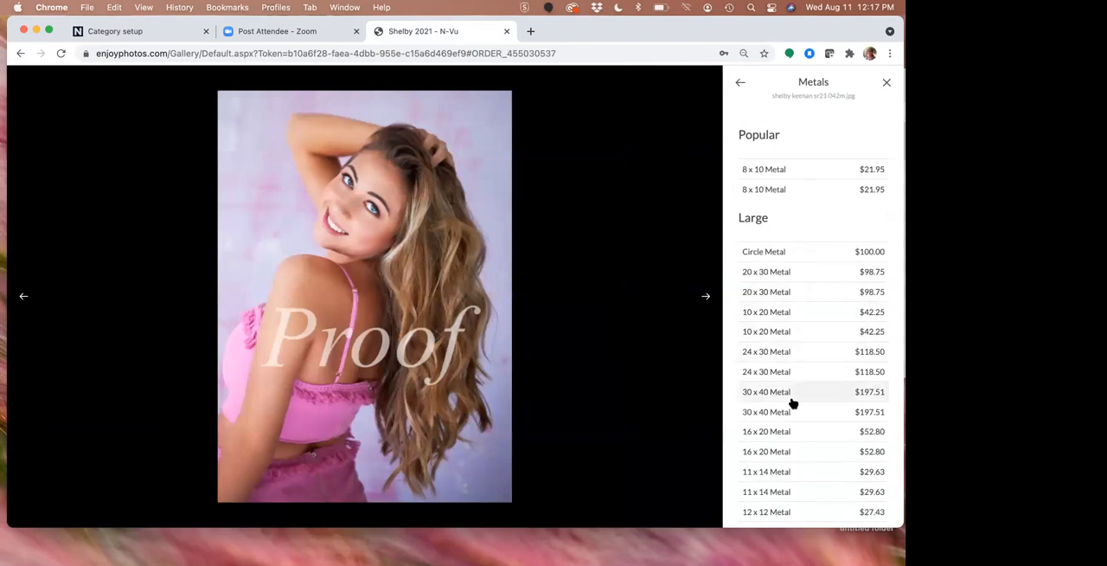
click(787, 353)
click(793, 335)
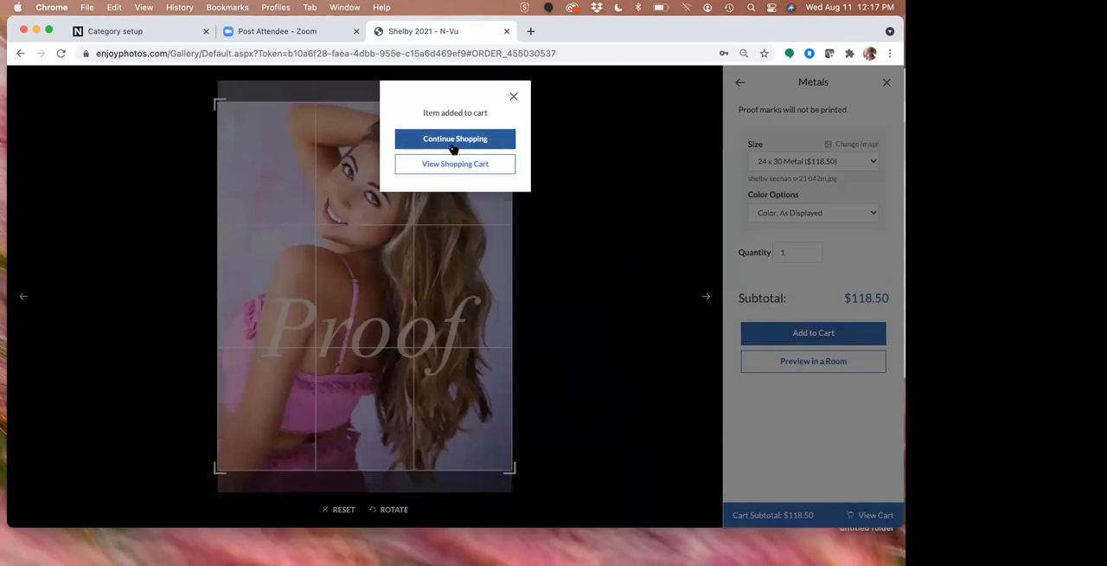
click(454, 149)
click(887, 83)
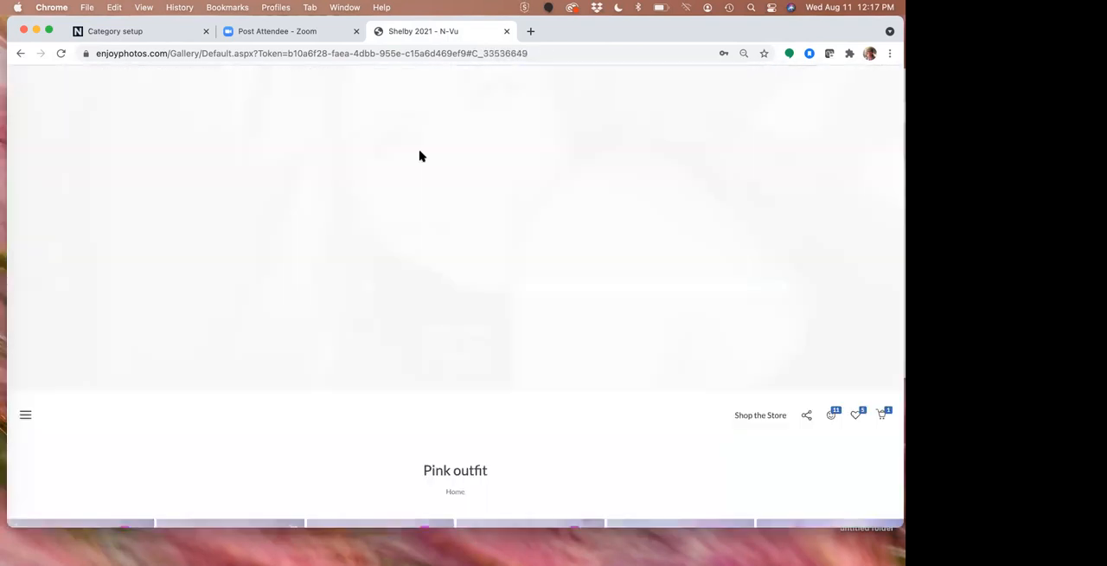
Go to the Red Sofa category and add one 8 x 10 print of its third photo to the cart
scroll(444, 166, down, 1)
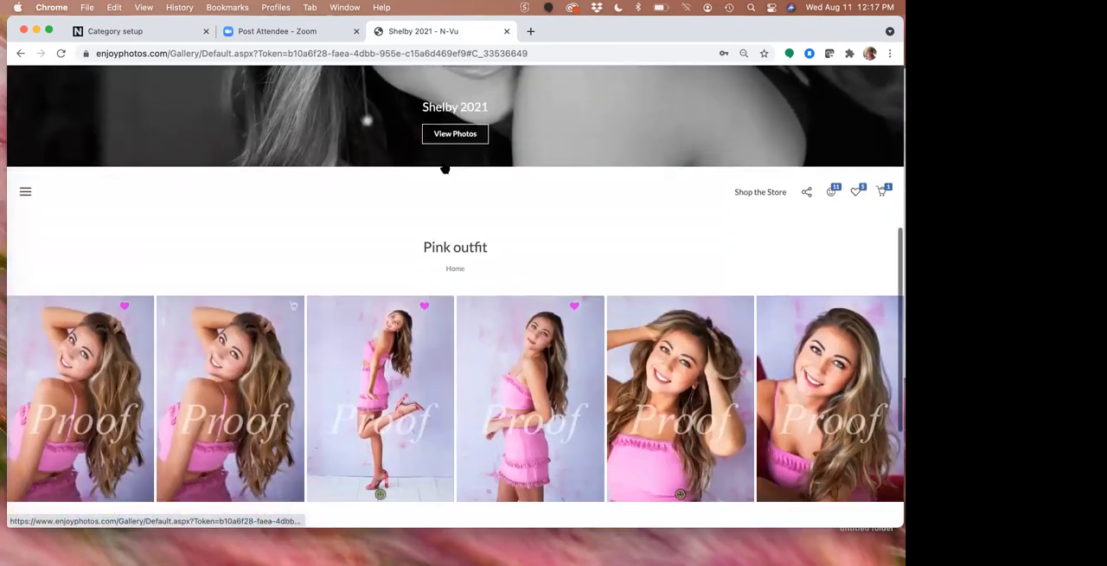
click(26, 193)
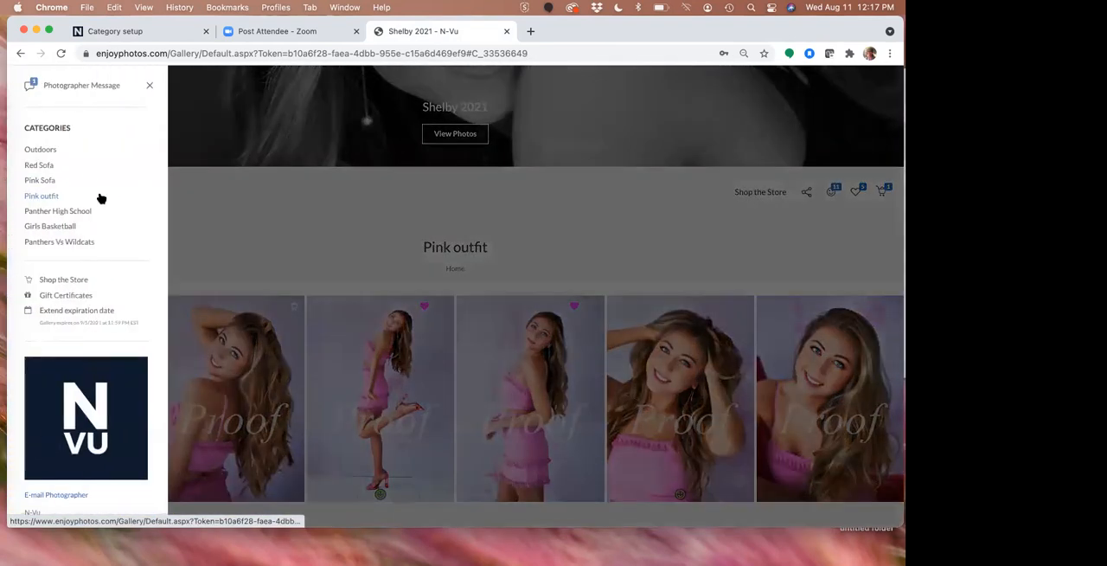
click(37, 165)
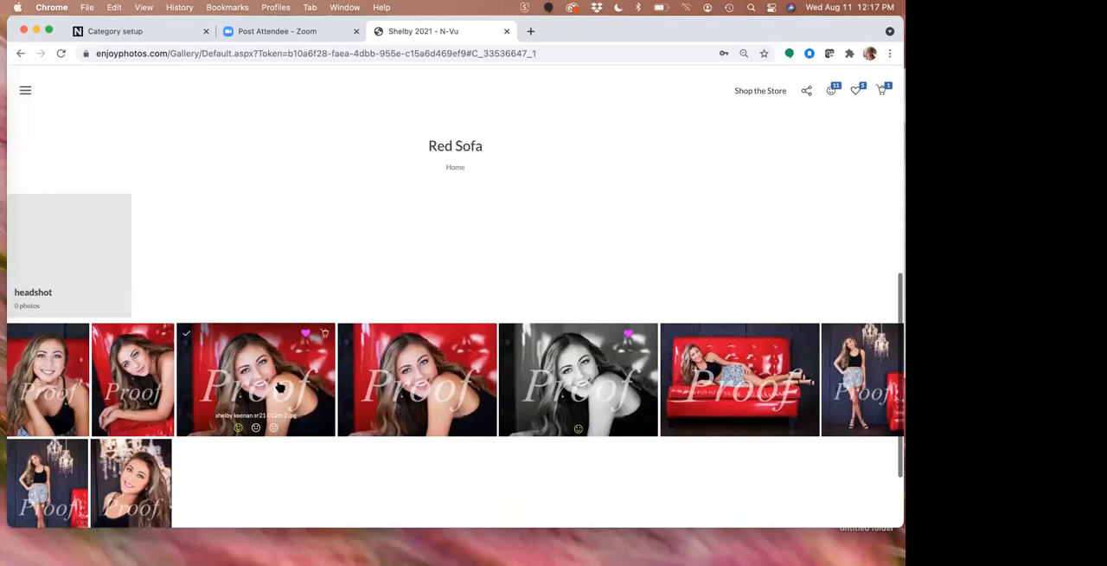
click(256, 384)
click(765, 81)
click(785, 141)
click(789, 201)
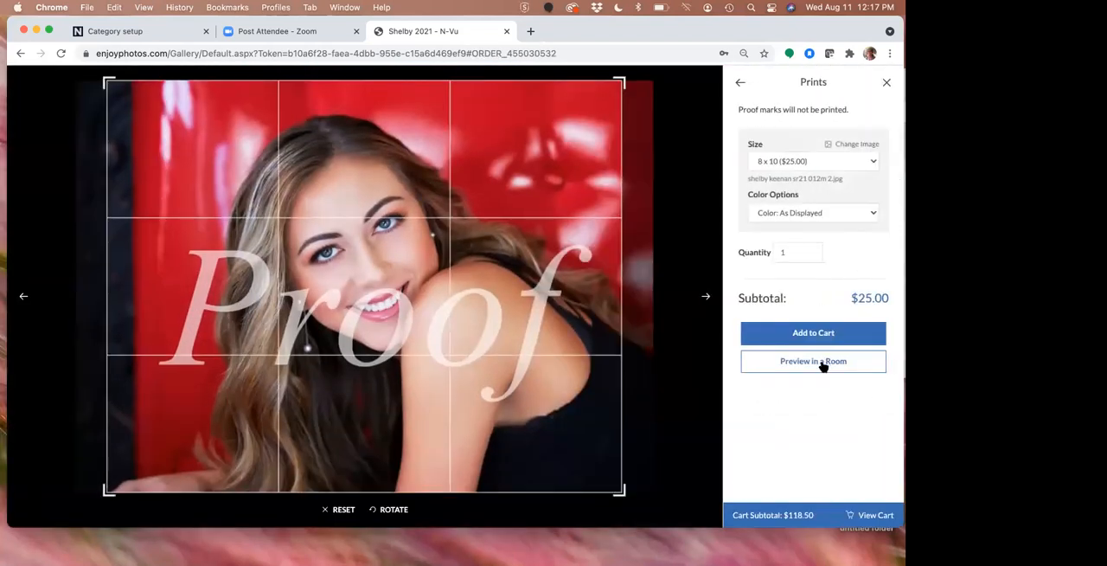
click(817, 335)
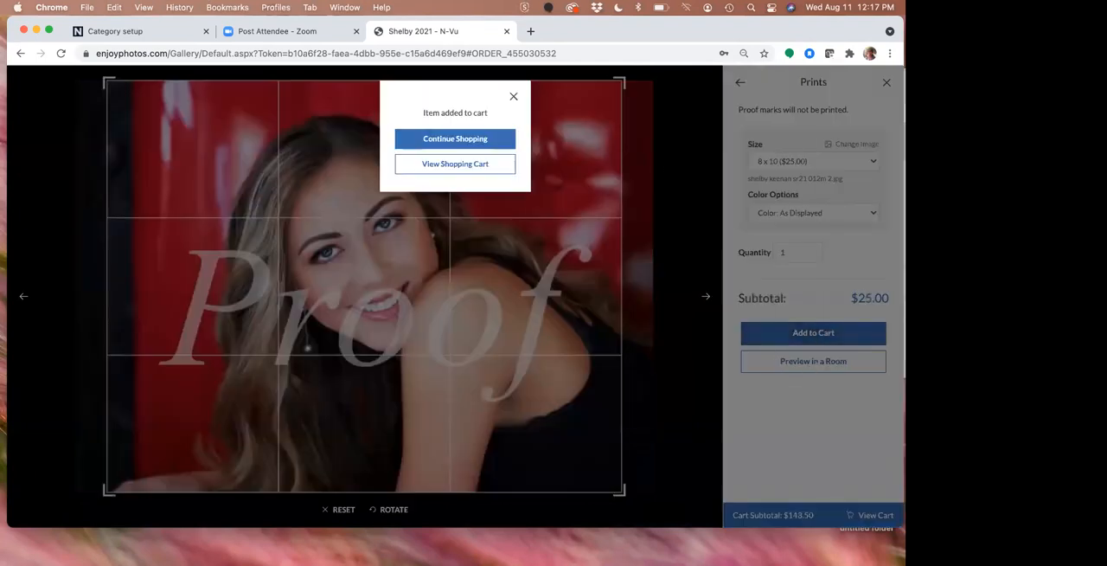
Review the shopping cart's items and order summary, and close the cart and photo ordering view
click(449, 166)
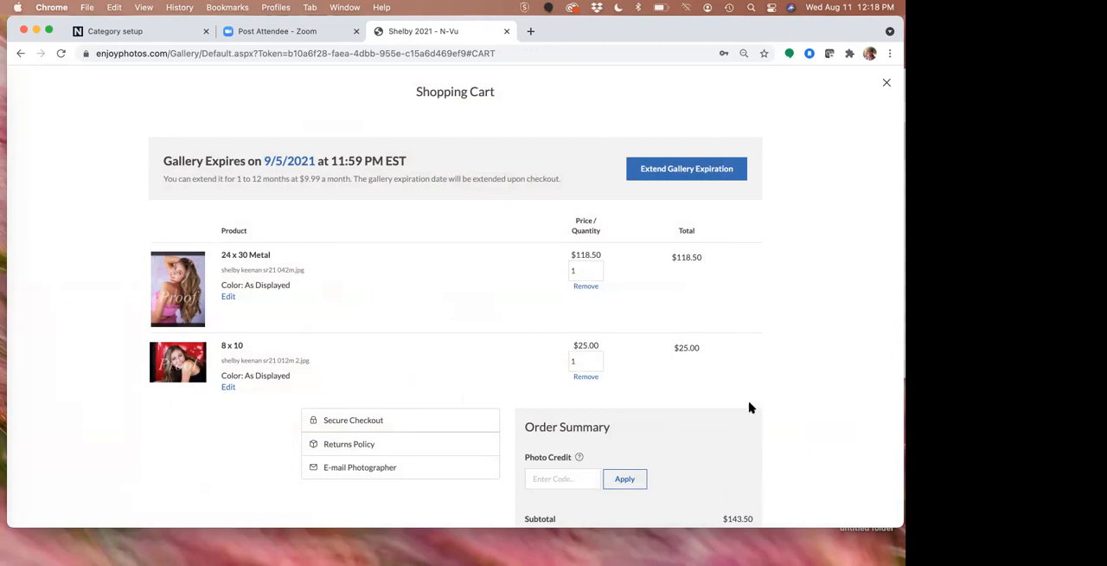
scroll(771, 398, down, 3)
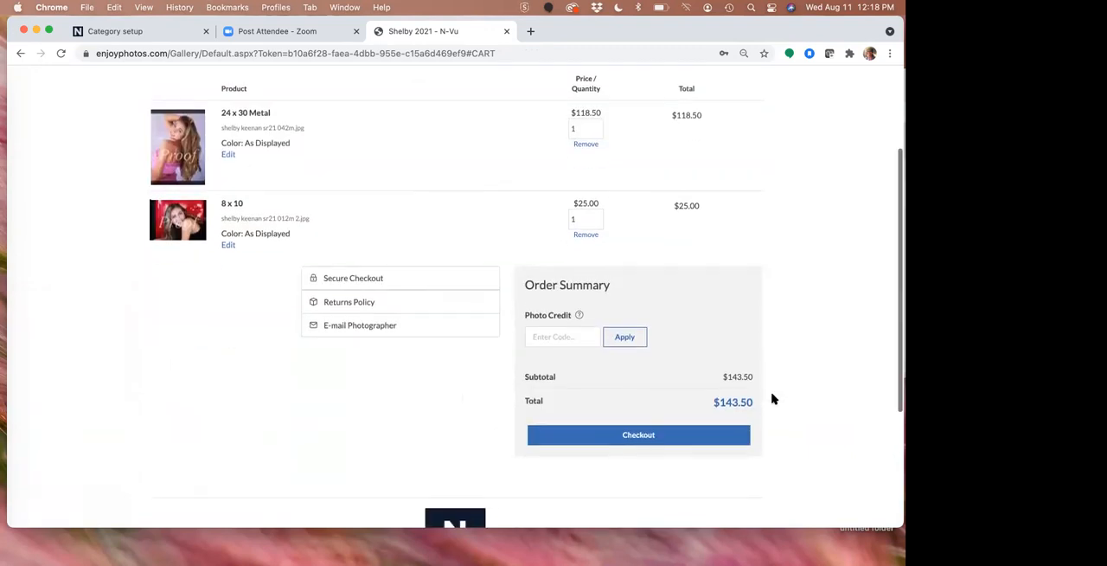
scroll(772, 398, up, 3)
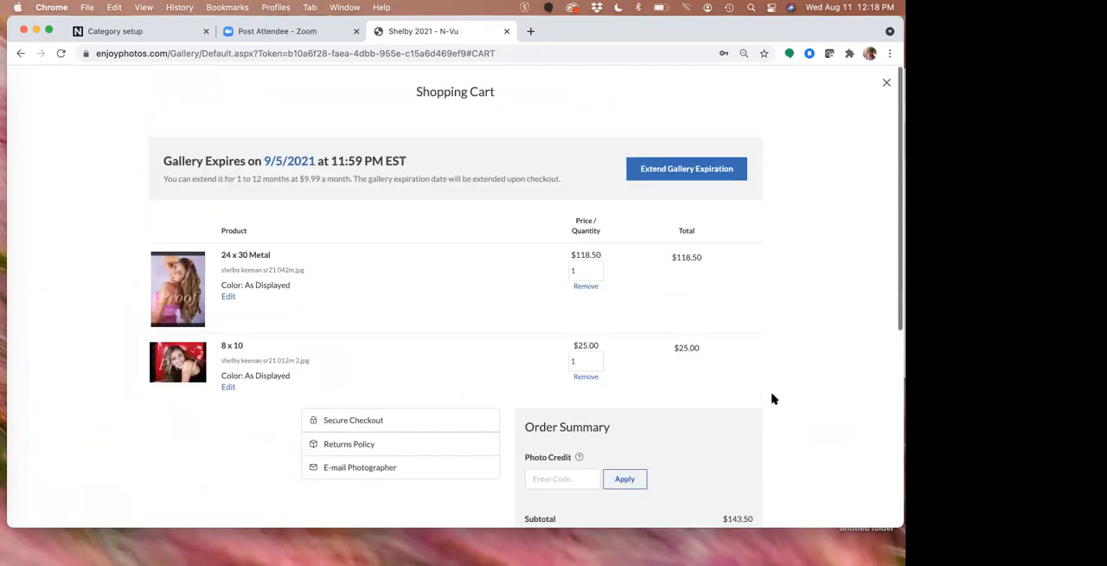
click(886, 84)
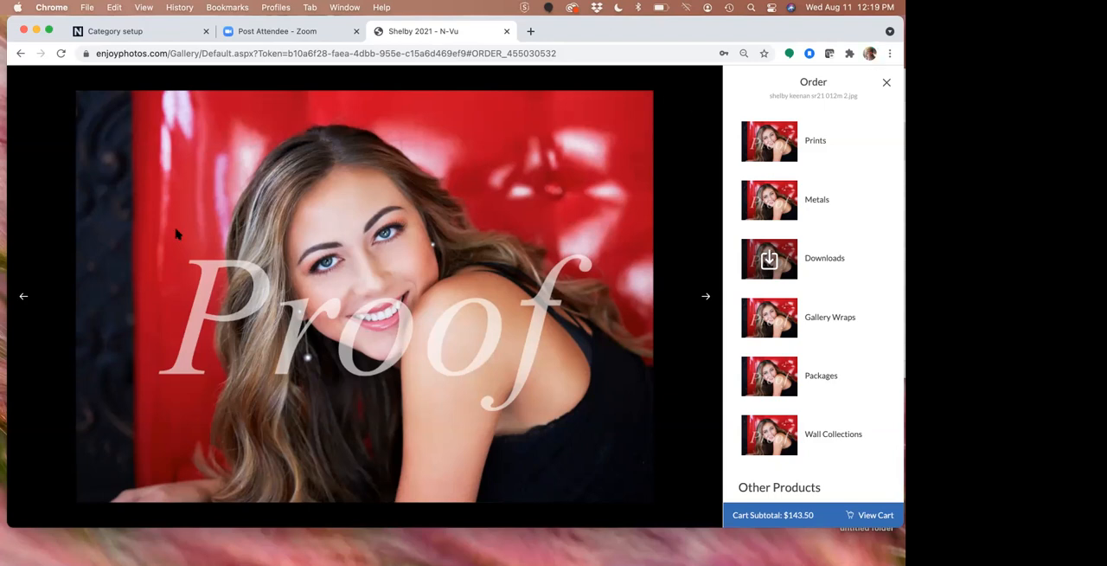
click(885, 84)
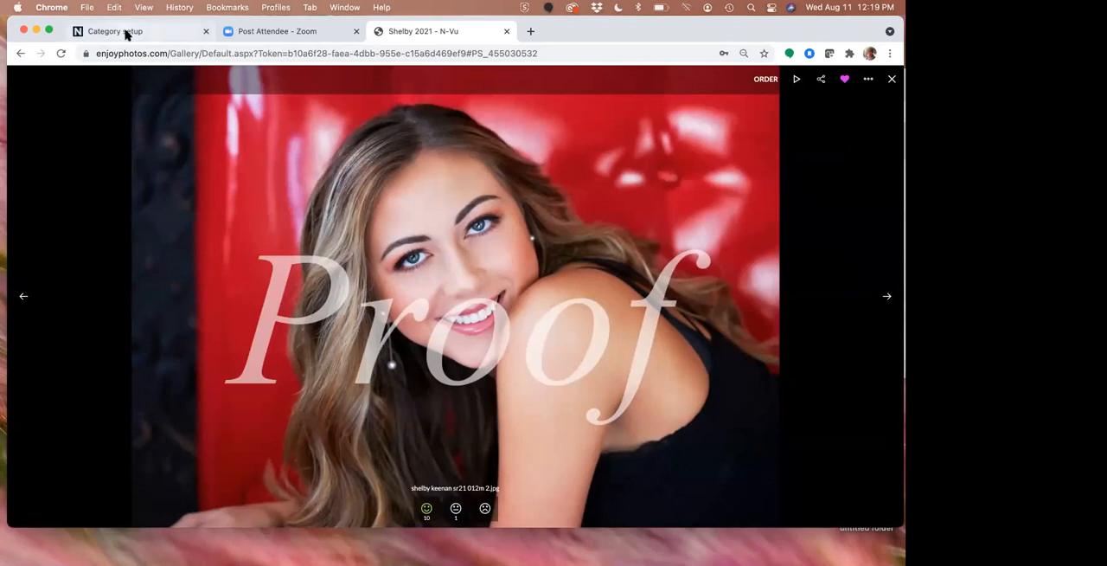
View the image upload options for the Pink outfit category of the Category setup event and collapse the Senior 2021 hierarchy
click(126, 32)
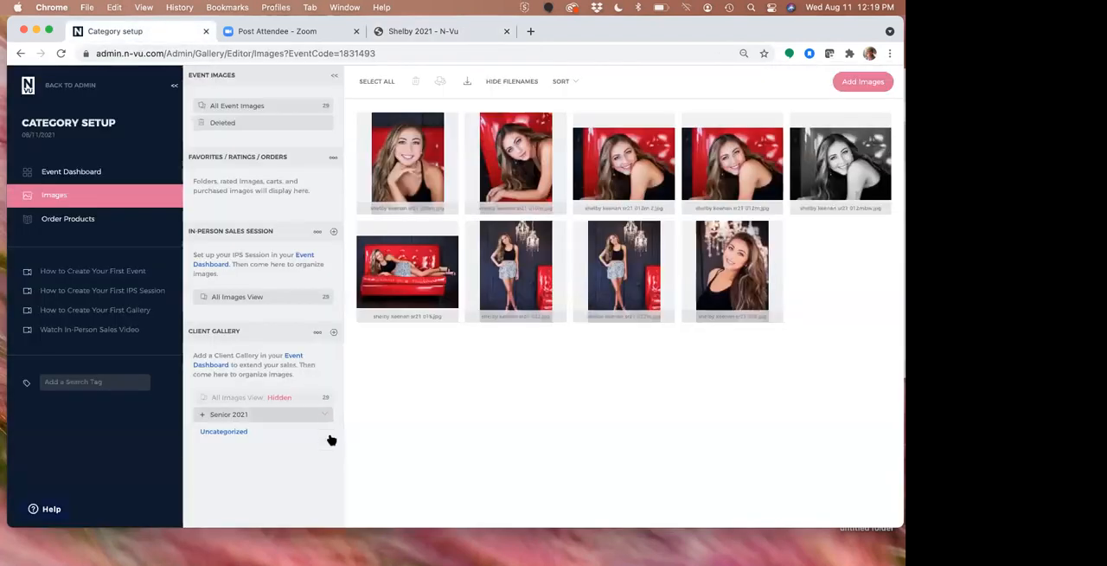
click(202, 416)
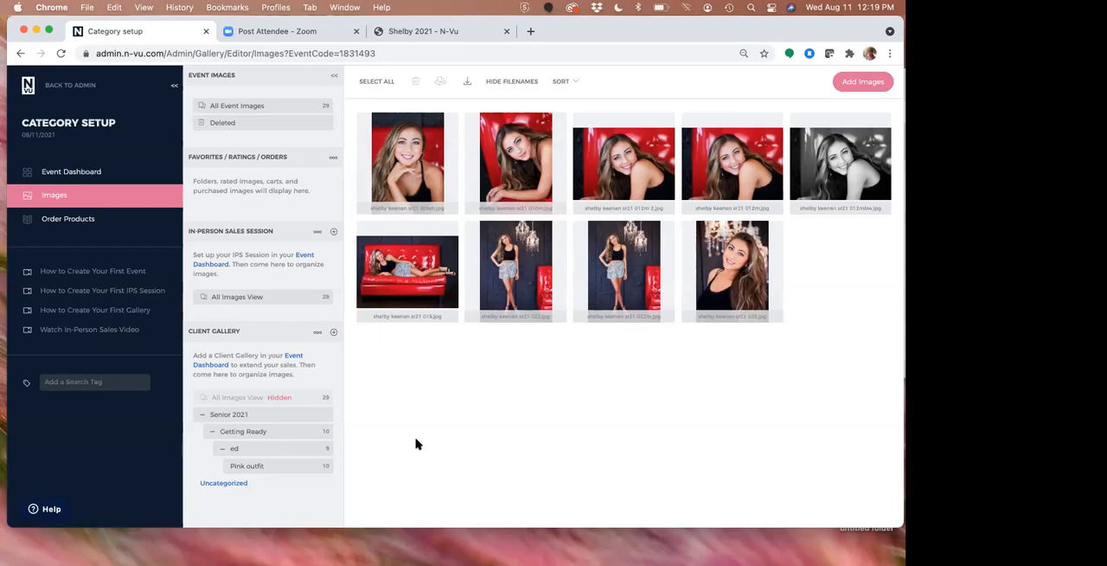
click(326, 468)
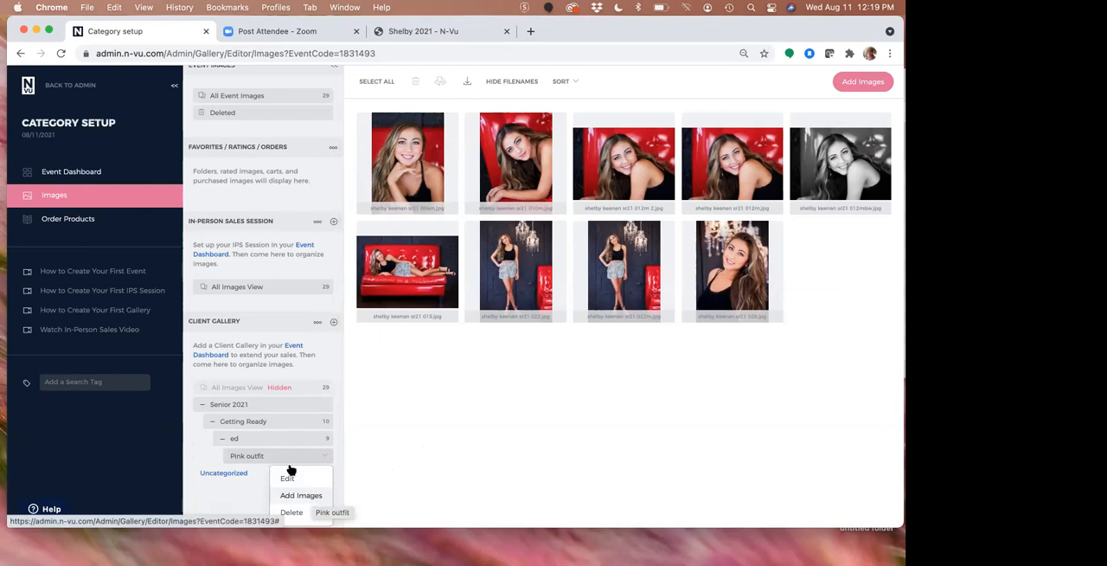
click(302, 496)
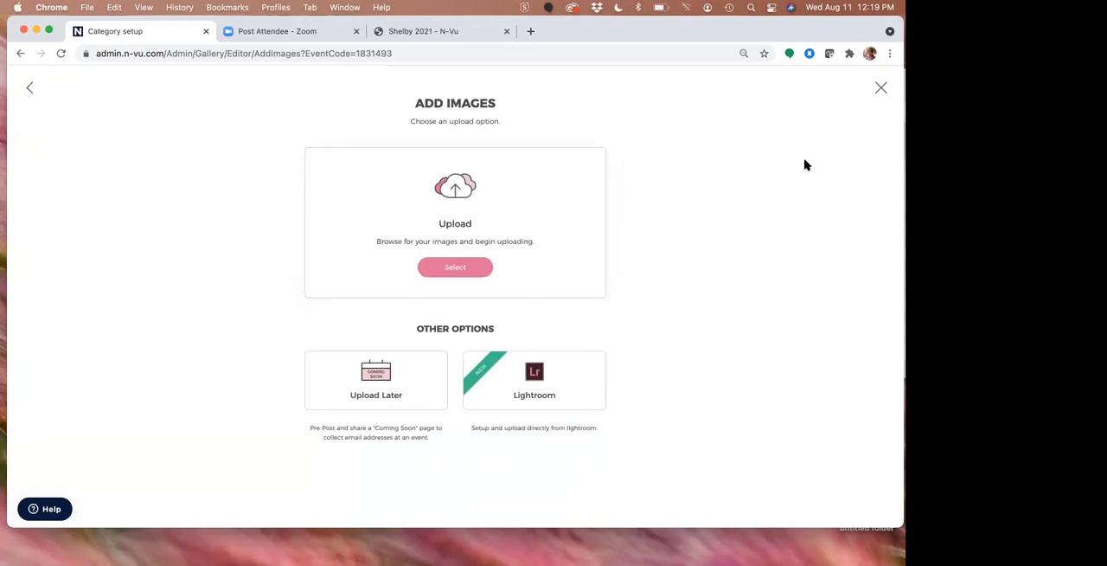
click(880, 88)
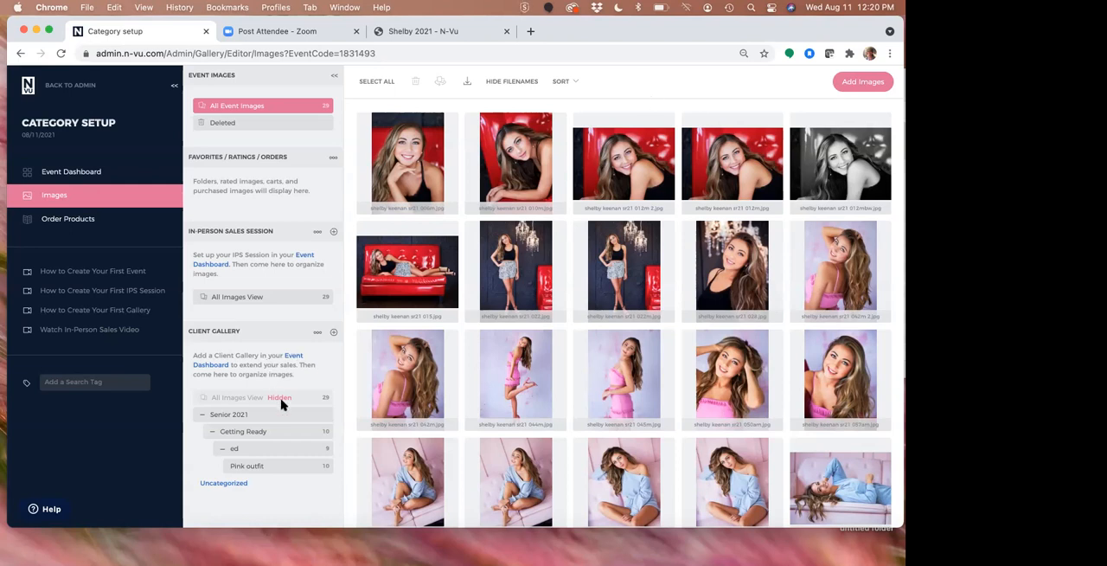
scroll(281, 404, down, 1)
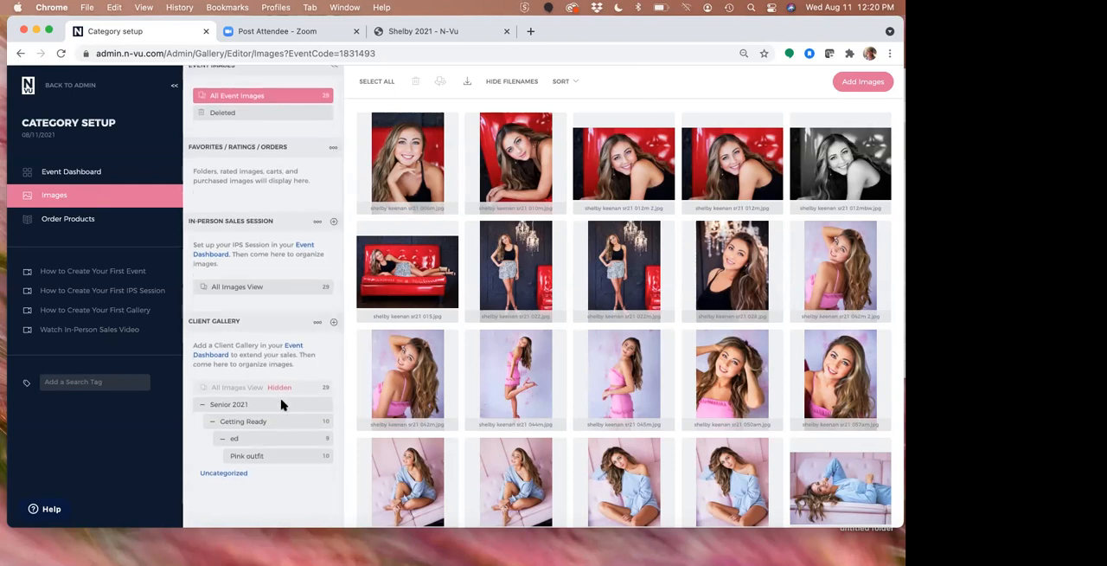
click(201, 404)
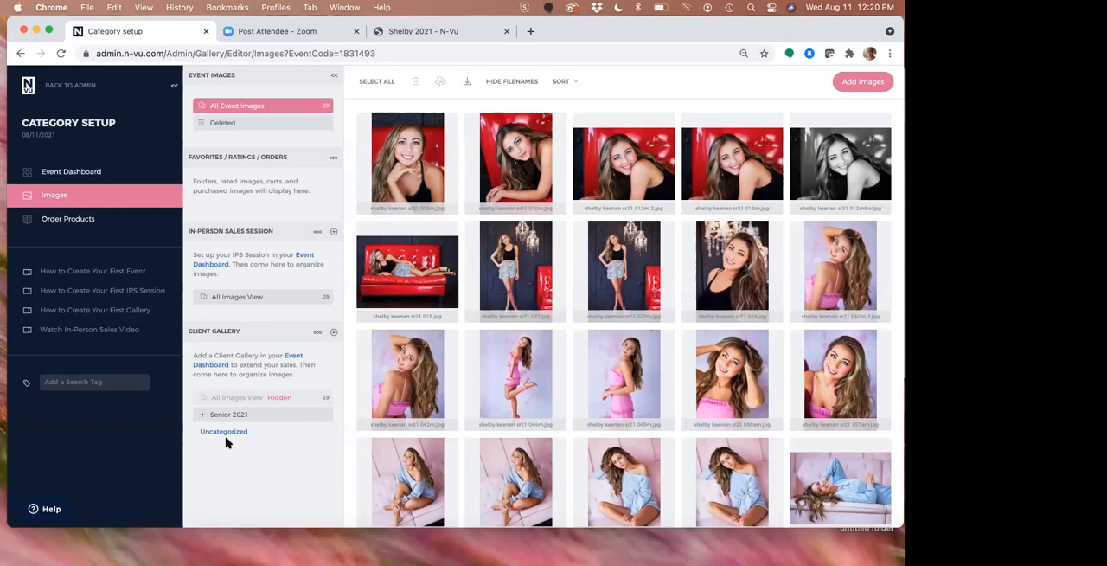
Return to the Gallery Manager and open the images of the In Person Sales event through its in-person sales session
click(123, 176)
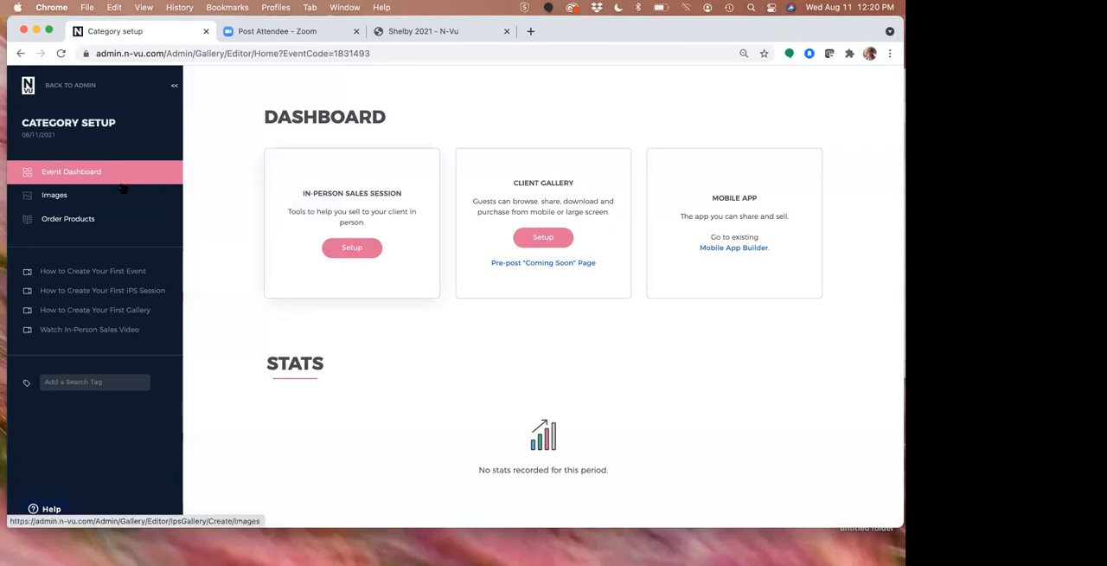
click(102, 82)
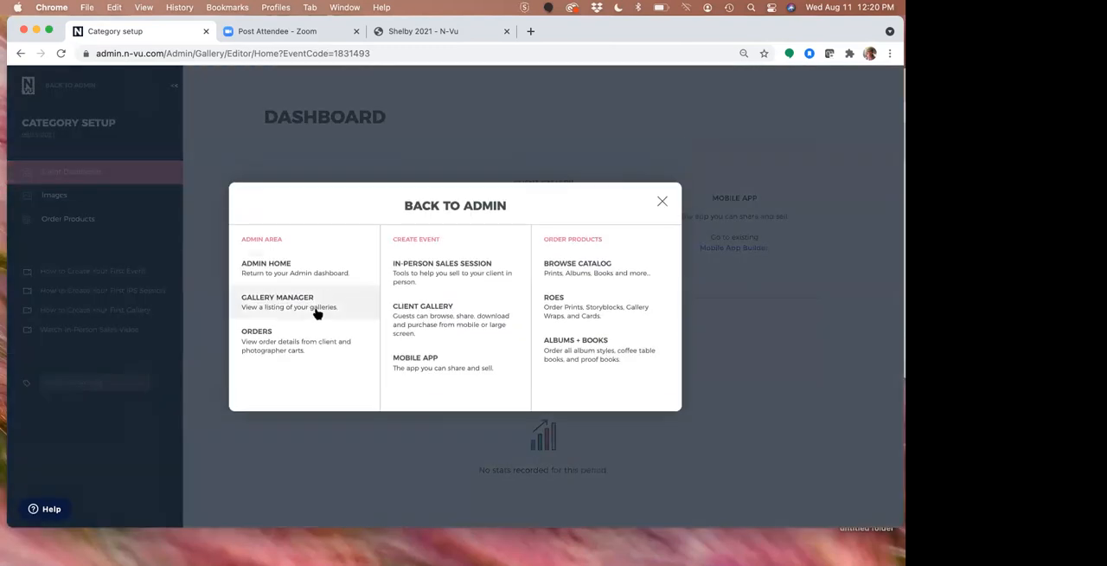
click(317, 313)
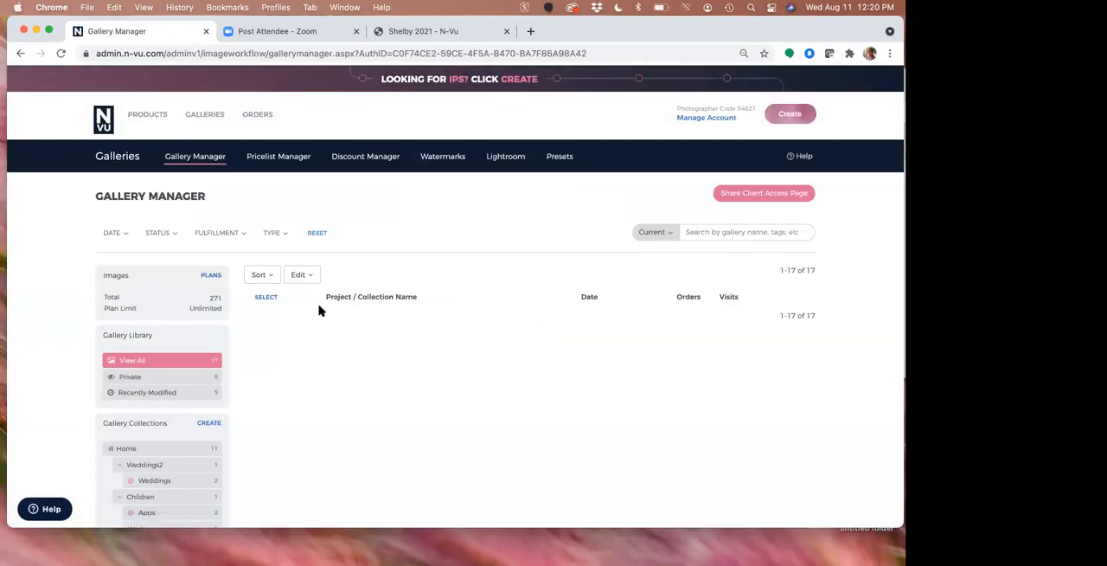
scroll(598, 322, down, 2)
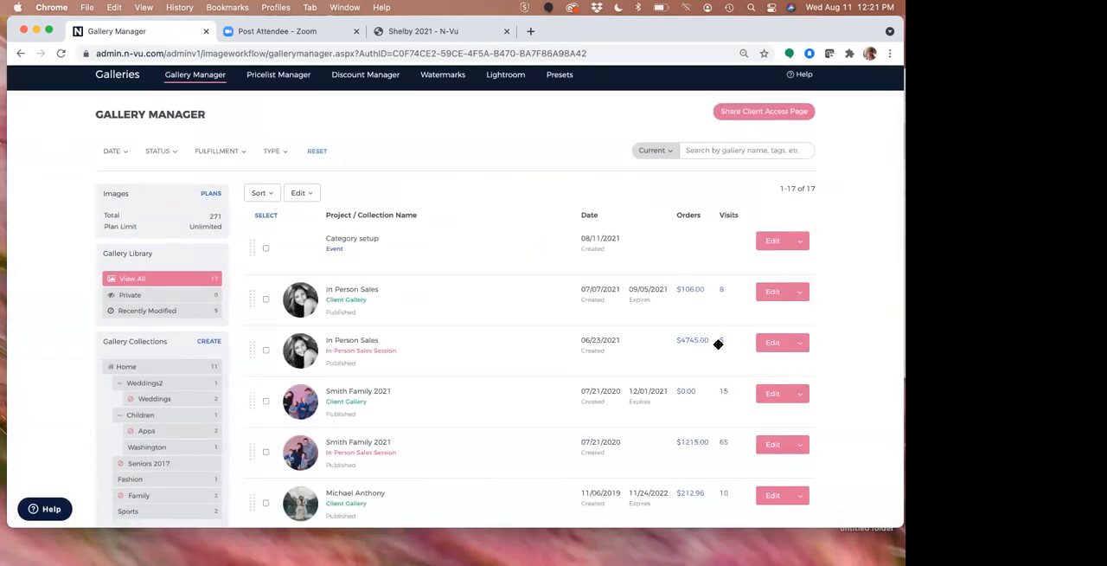
click(768, 344)
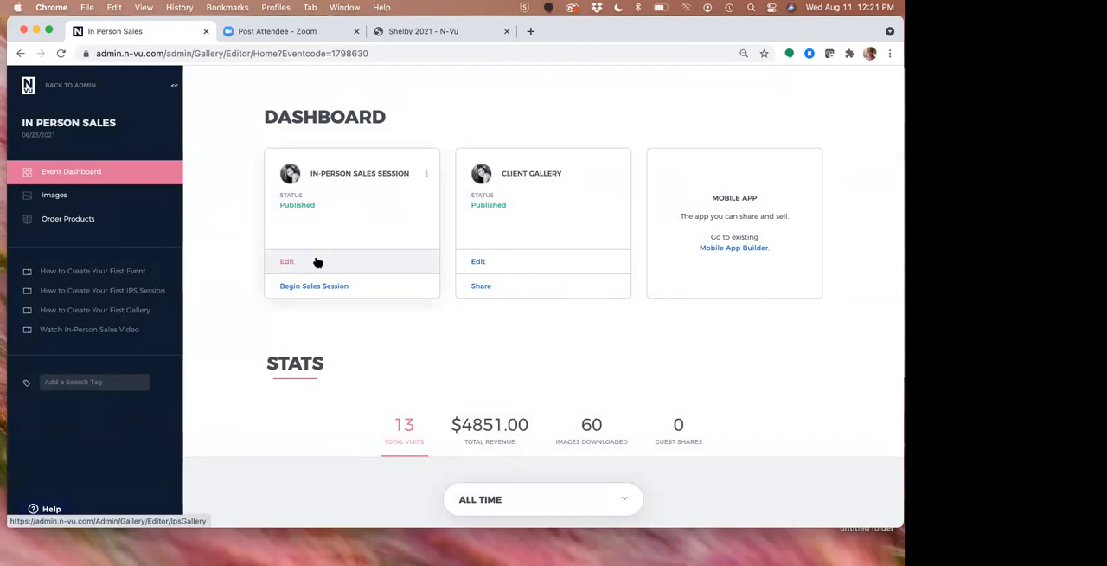
click(79, 197)
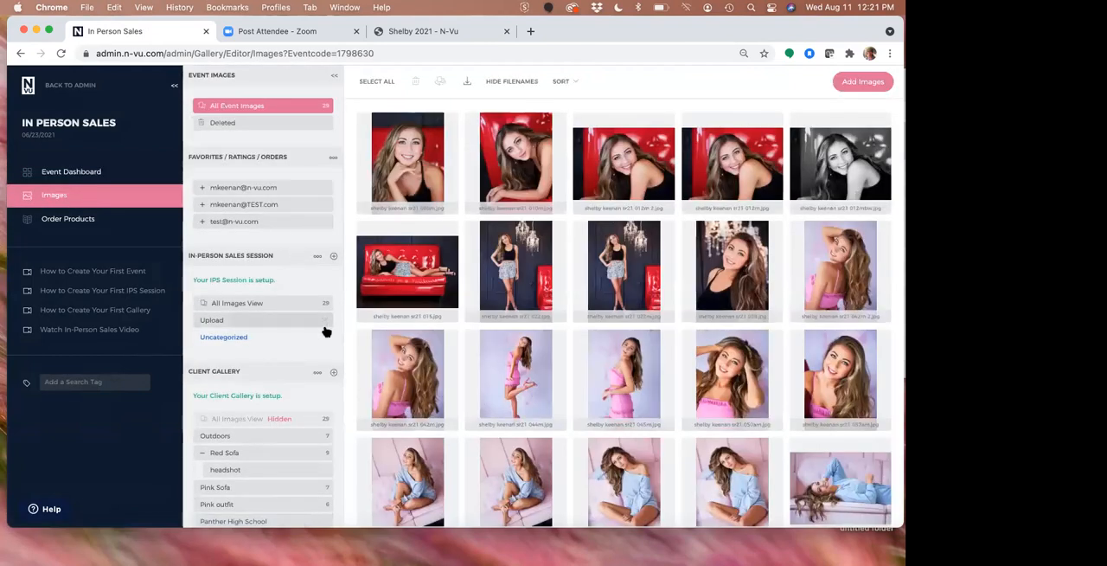
Create an In-Person Sales Session category named Getting Ready, without a password
click(334, 256)
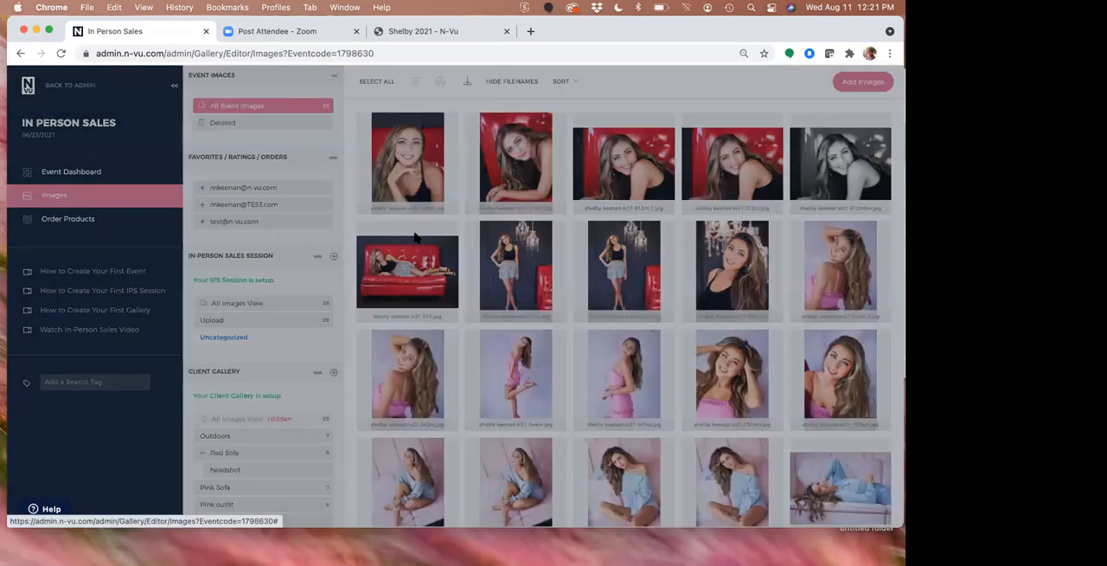
click(419, 263)
text(Ge)
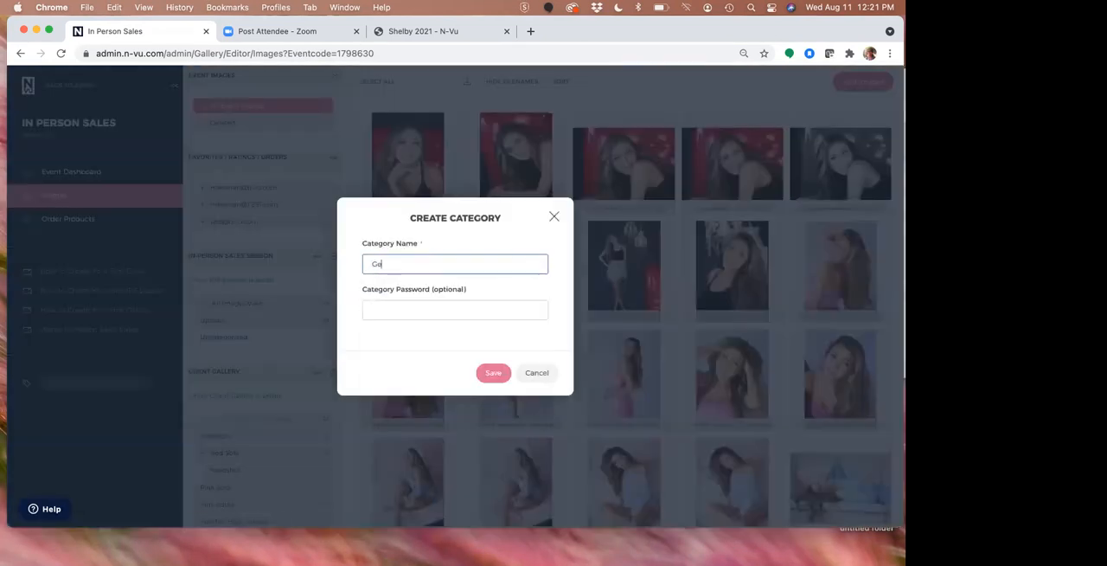
text(tting Ready)
click(484, 371)
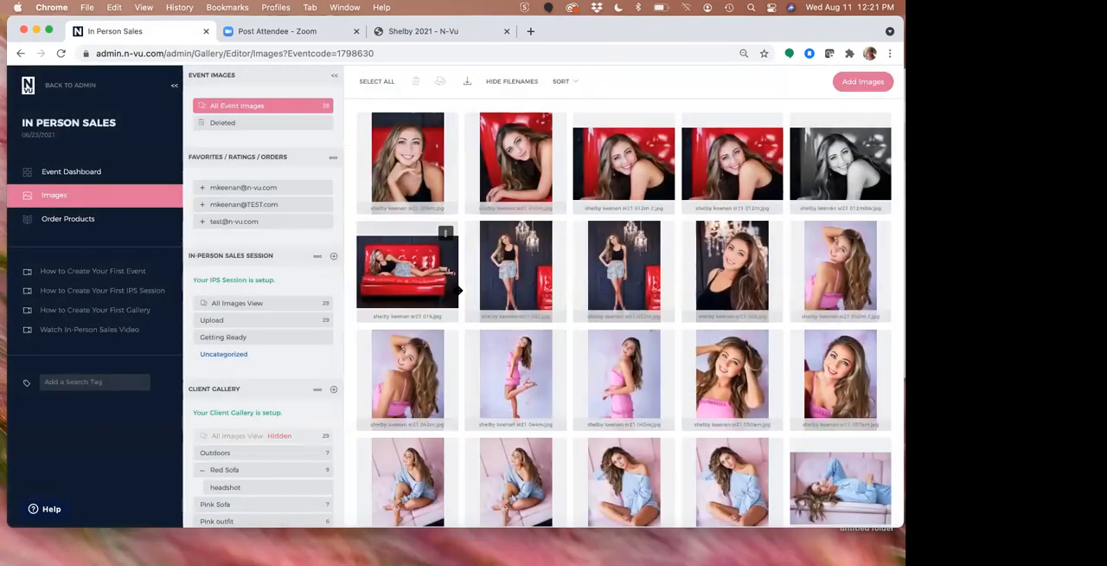
Put the first three pink-outfit photos of the third row into the session's Getting Ready category, keeping them in their other categories
click(435, 367)
shift+click(608, 383)
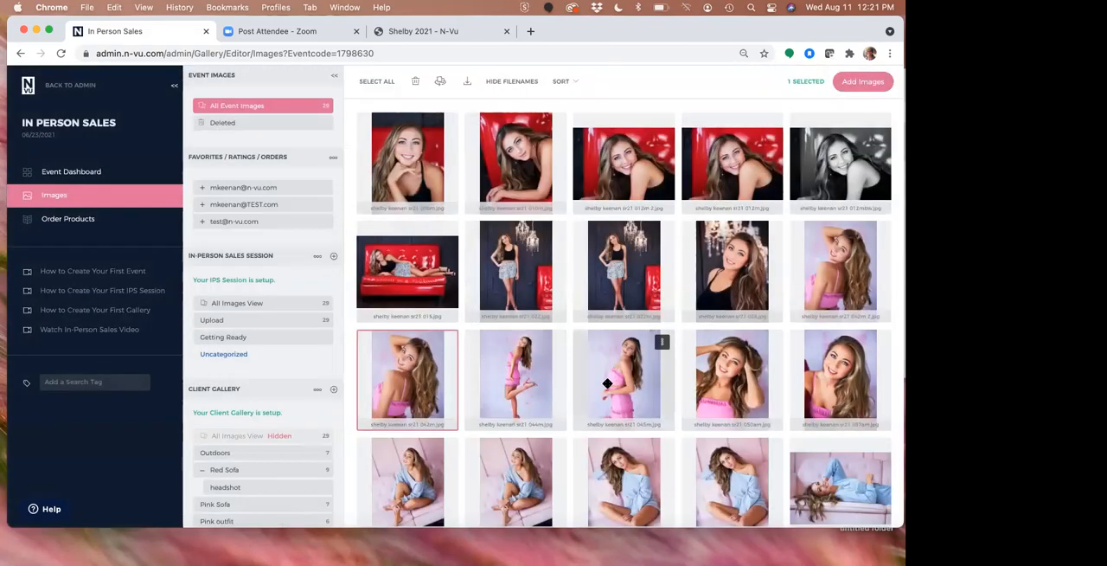
drag(461, 378, 272, 346)
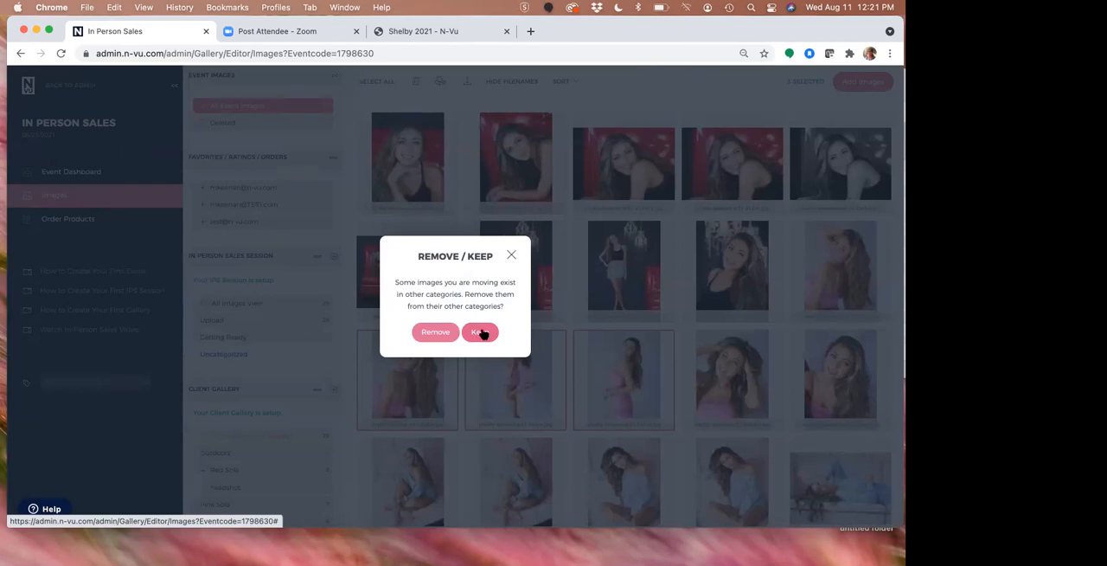
click(481, 334)
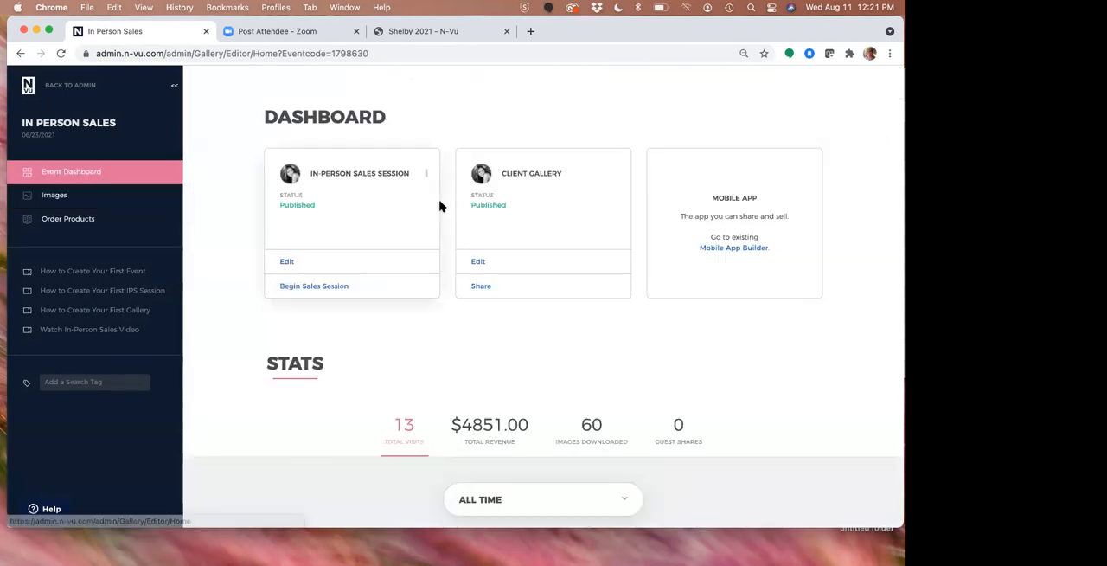
Begin an in-person sales session for the first existing client, using the Single Screen display type with Fullscreen on
click(331, 287)
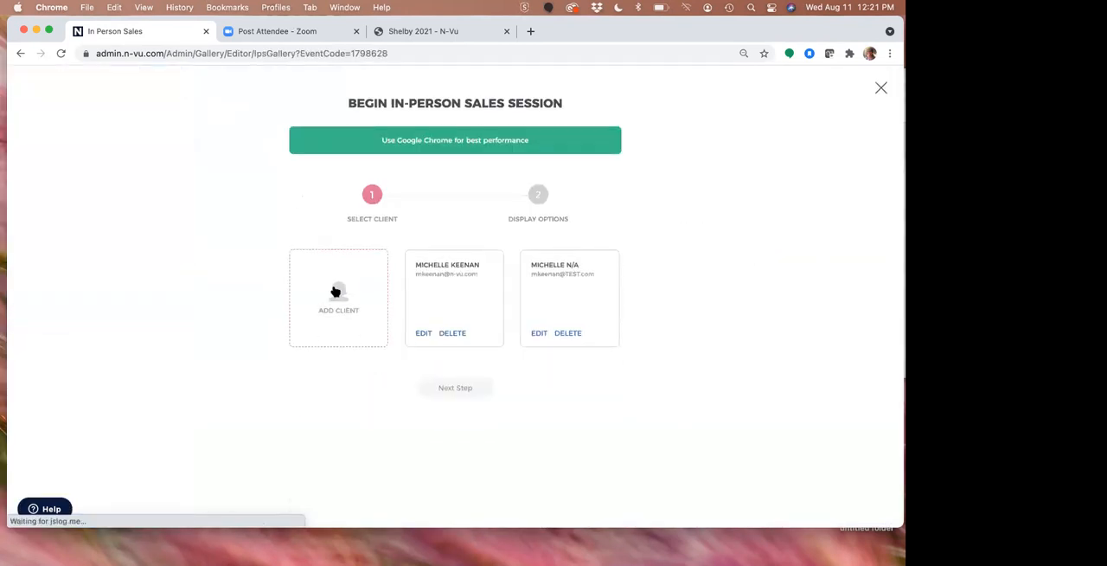
click(462, 303)
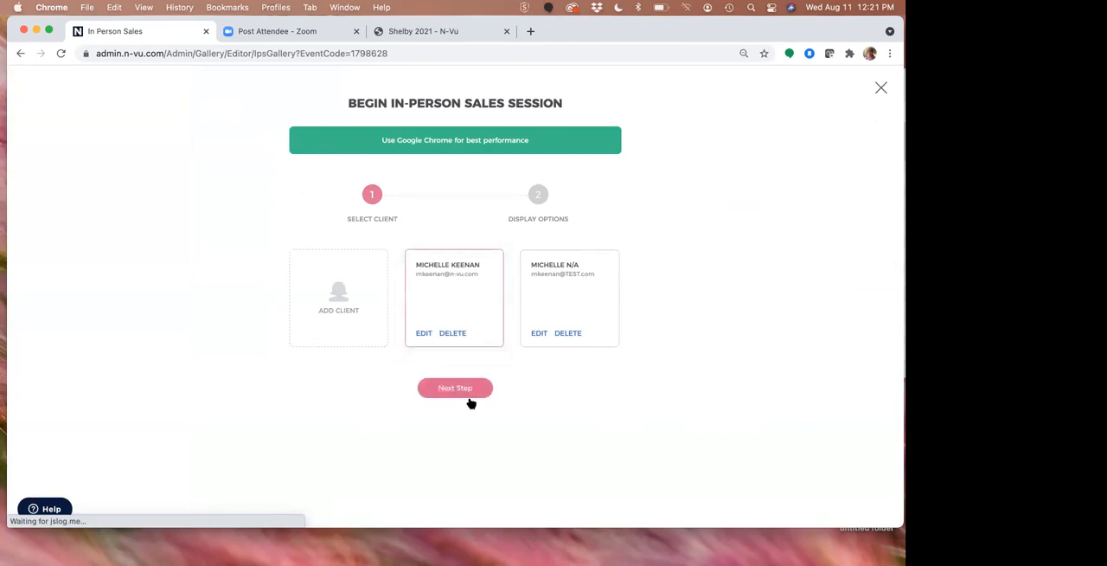
click(470, 394)
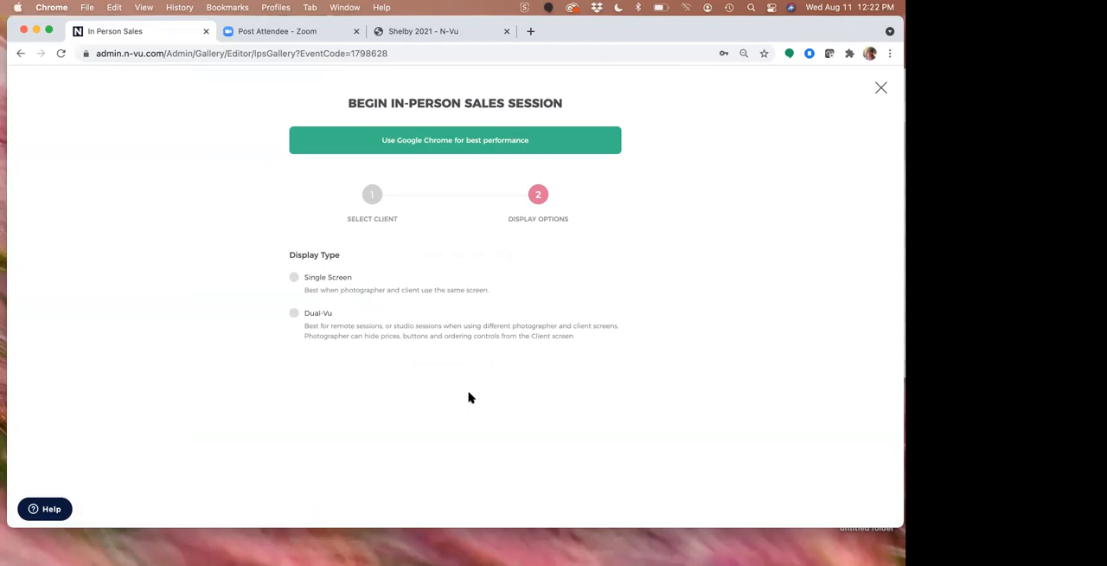
click(293, 278)
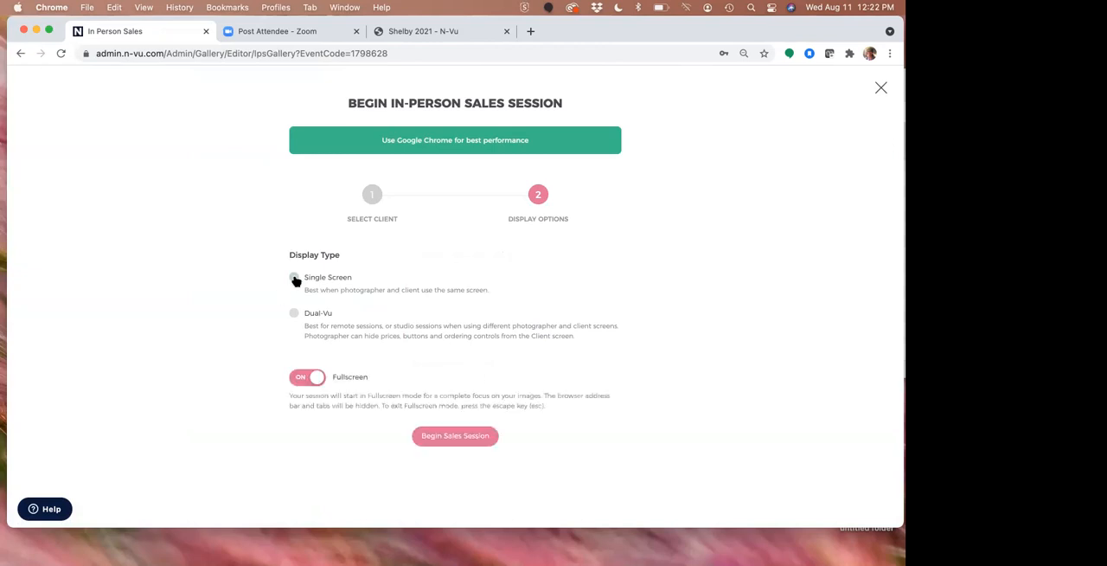
click(441, 437)
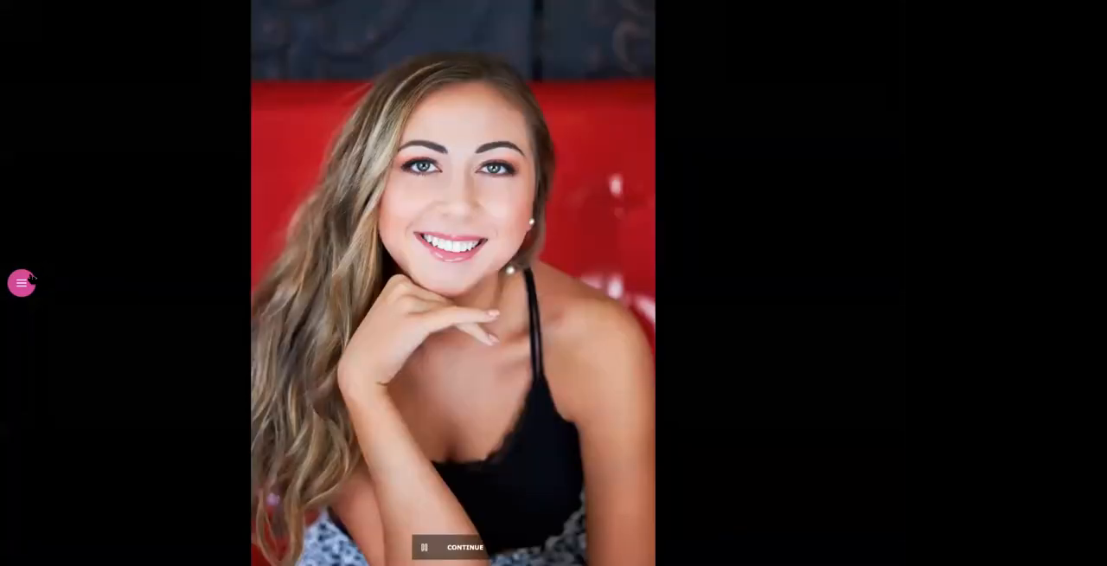
Go from the slideshow to the session's image grid and view the list of categories and folders
click(22, 282)
click(39, 134)
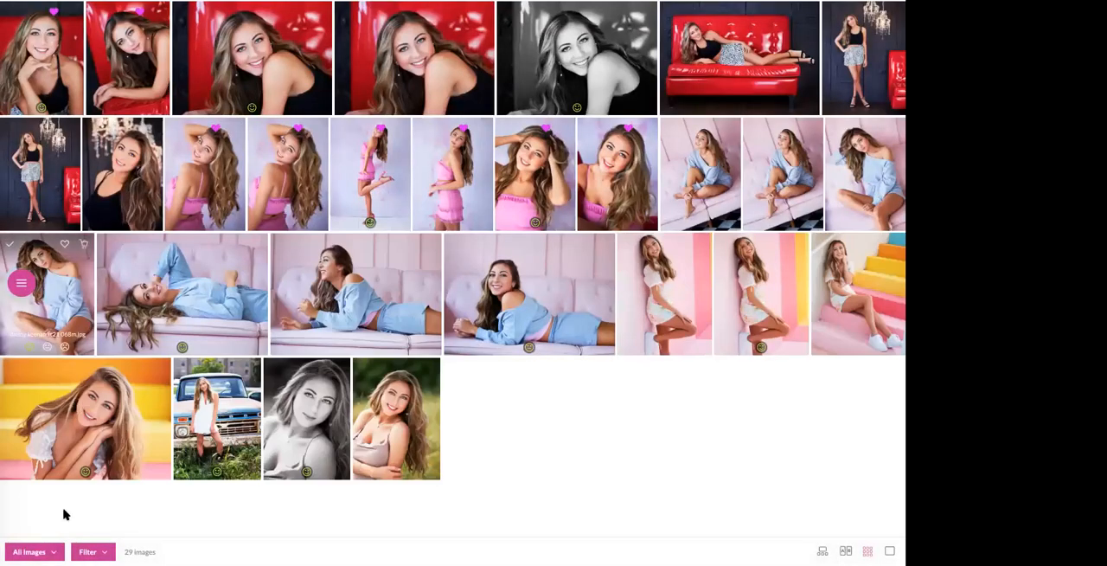
click(52, 551)
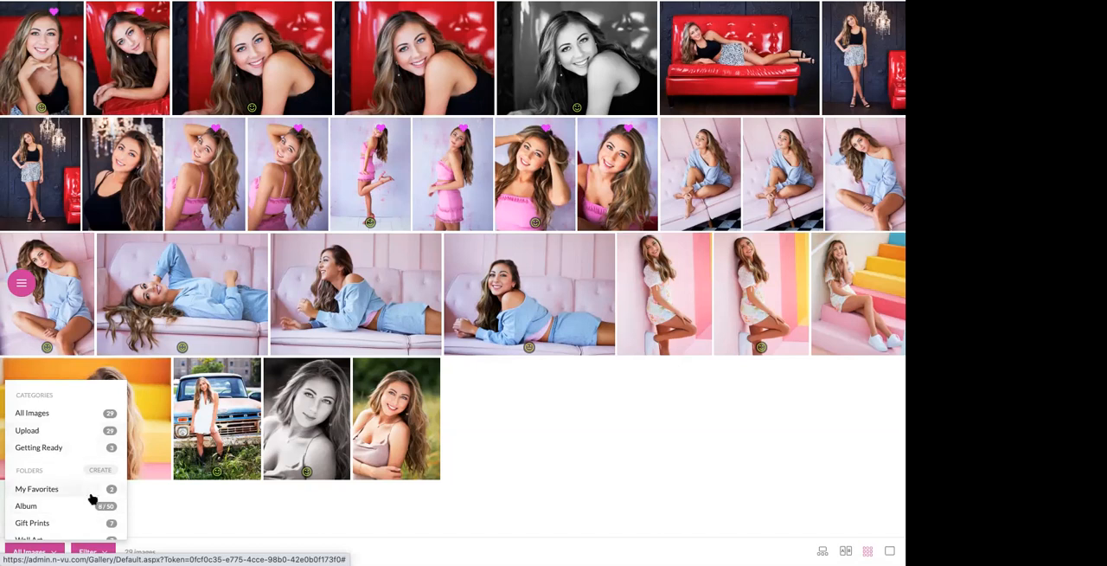
click(248, 516)
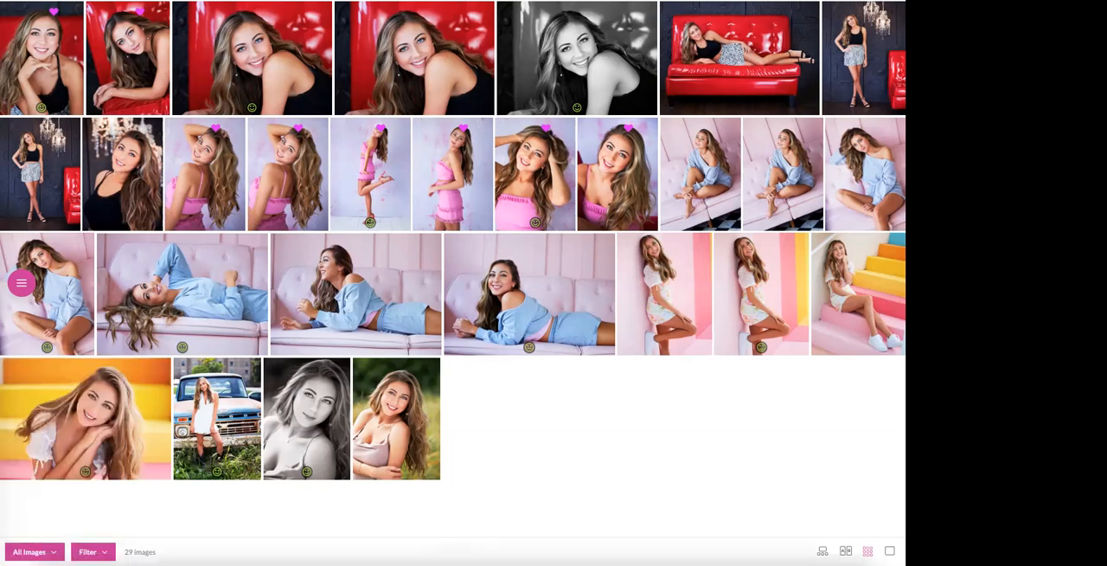
Leave fullscreen, exit the sales session to its editor, and view the Culling settings
key(Escape)
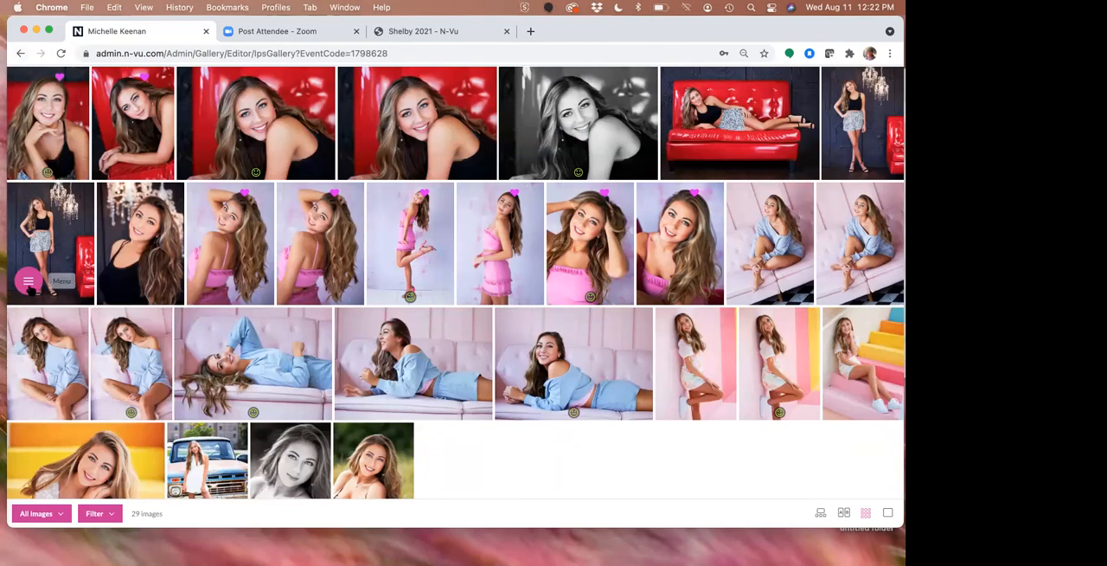
click(28, 280)
click(49, 81)
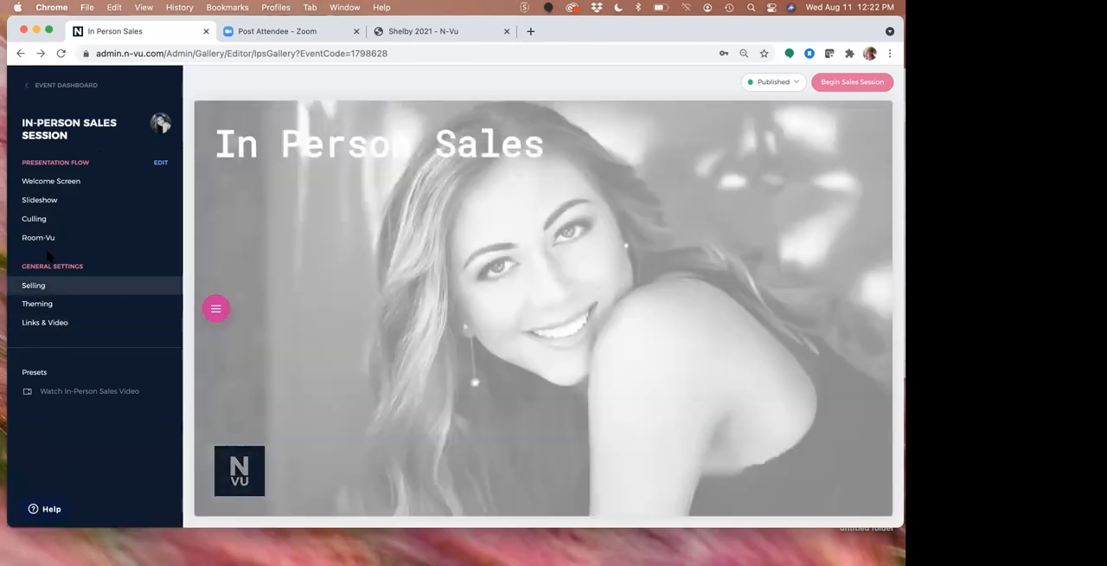
click(34, 218)
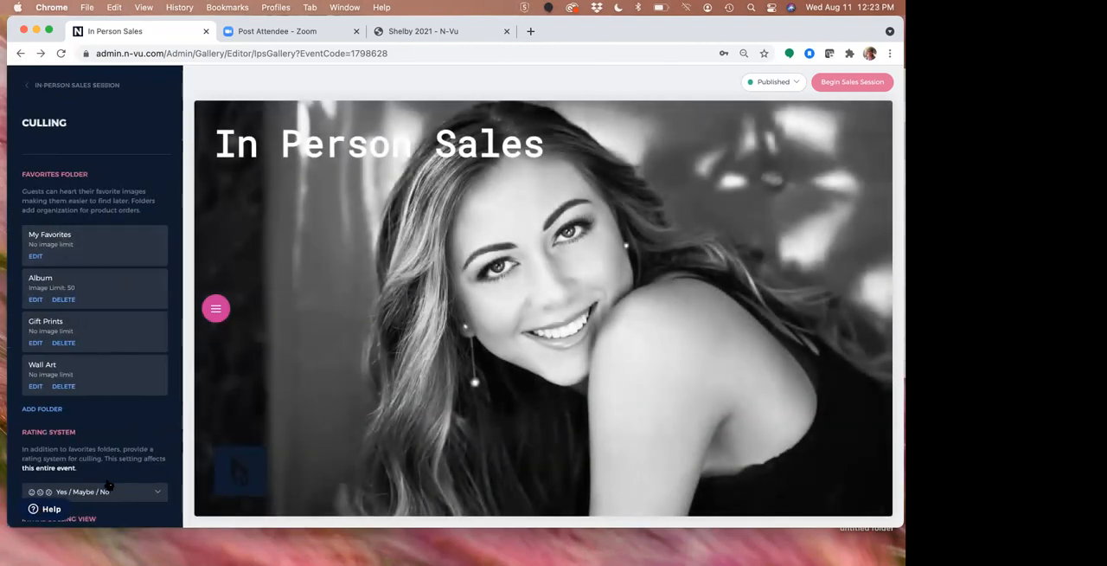
Search the help articles for Categories and look through the results
click(45, 508)
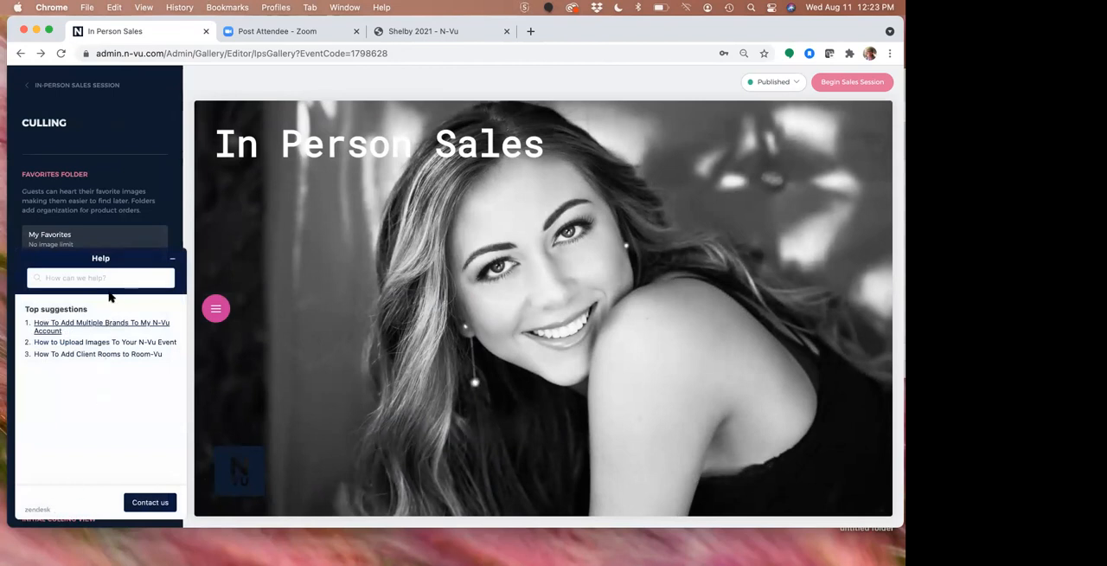
click(106, 277)
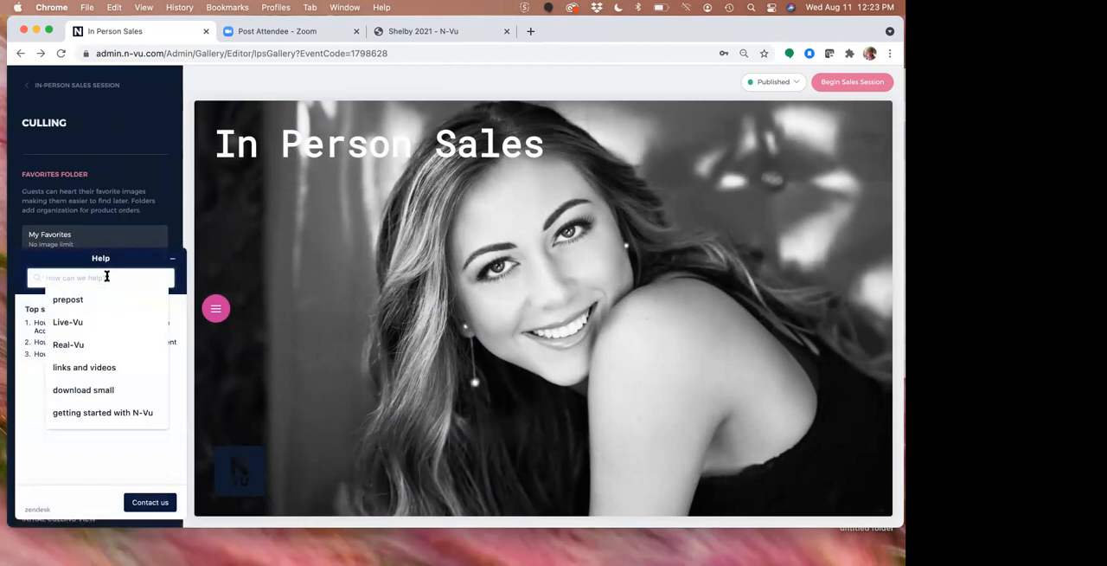
text(Categories)
key(Return)
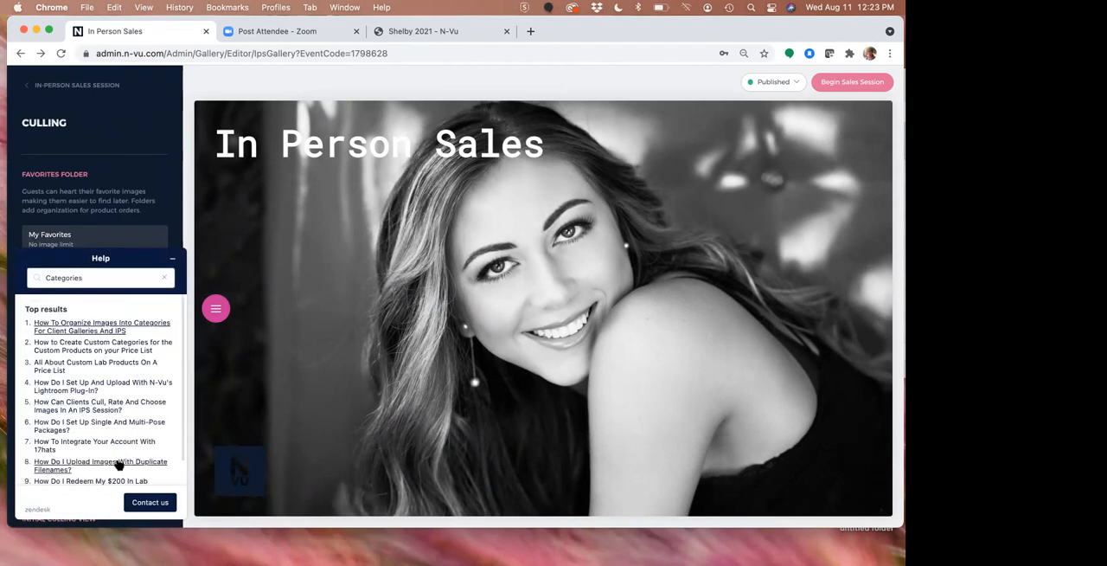
scroll(120, 465, down, 1)
scroll(119, 465, up, 1)
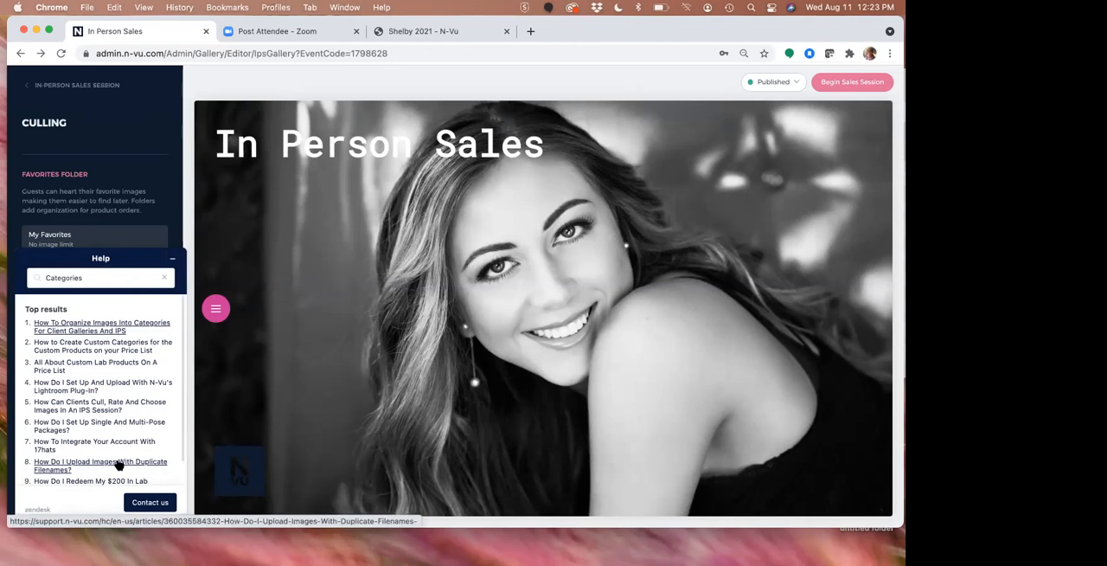
Skim the help article on creating custom categories for custom products on the price list, and minimize the help window
click(93, 346)
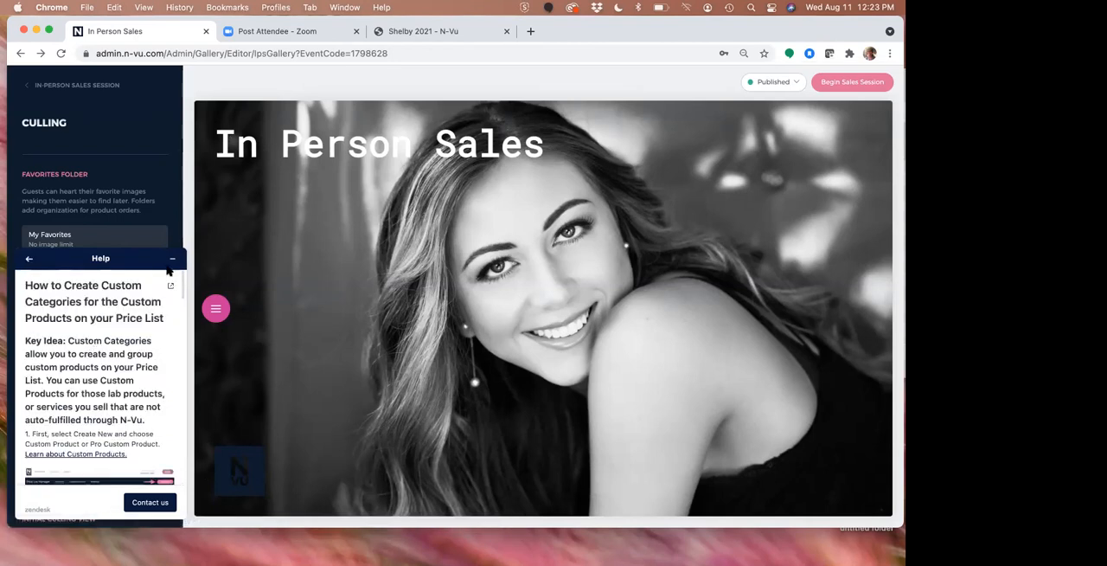
scroll(114, 404, down, 5)
scroll(113, 404, up, 5)
scroll(113, 404, up, 1)
click(173, 260)
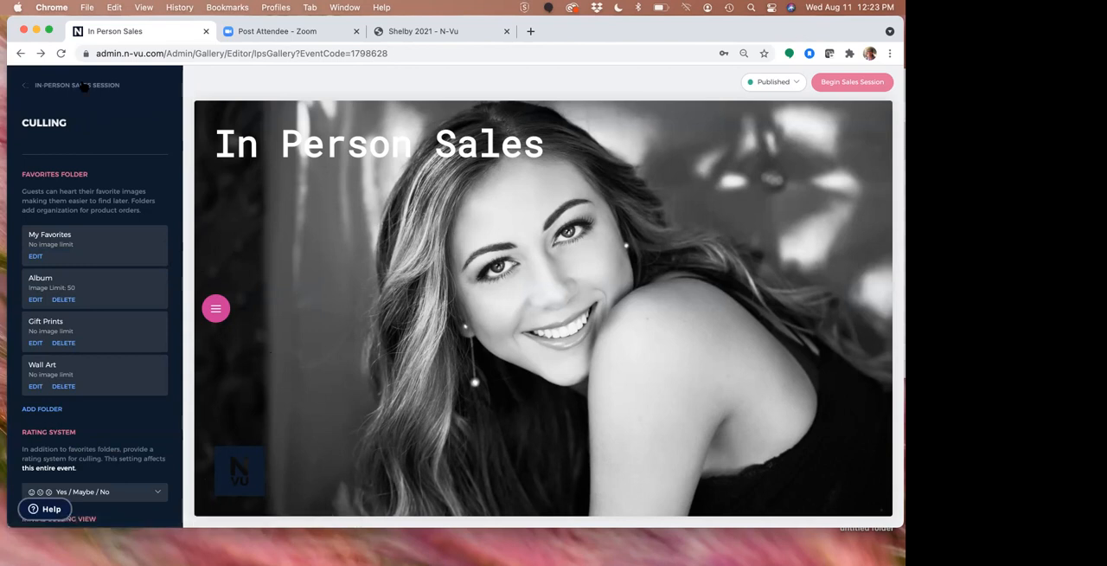
Return from Culling to the In-Person Sales Session settings and advance the preview from the welcome screen to the slideshow
click(84, 87)
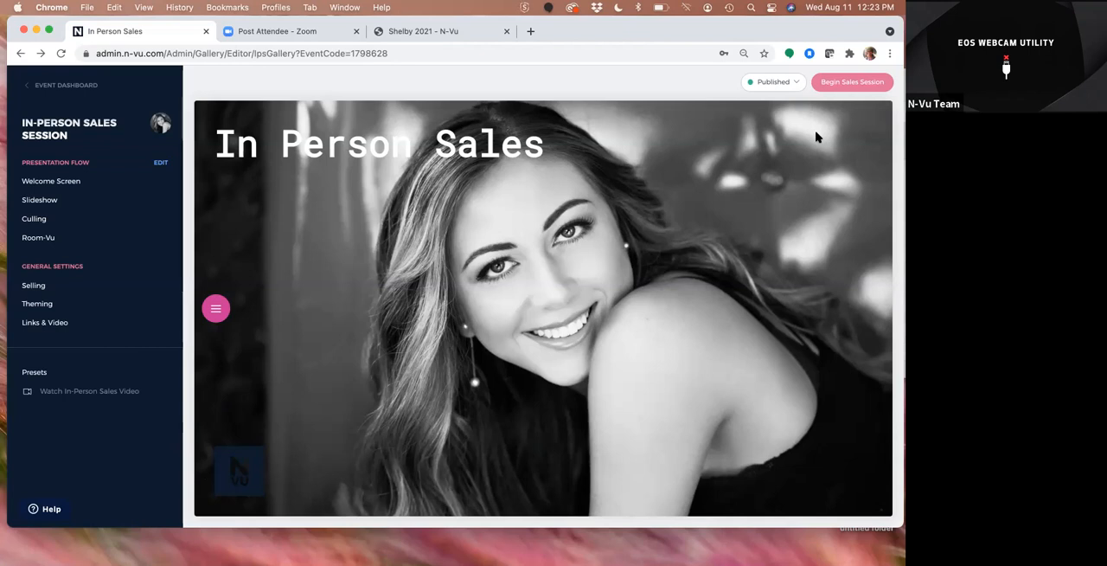
click(626, 116)
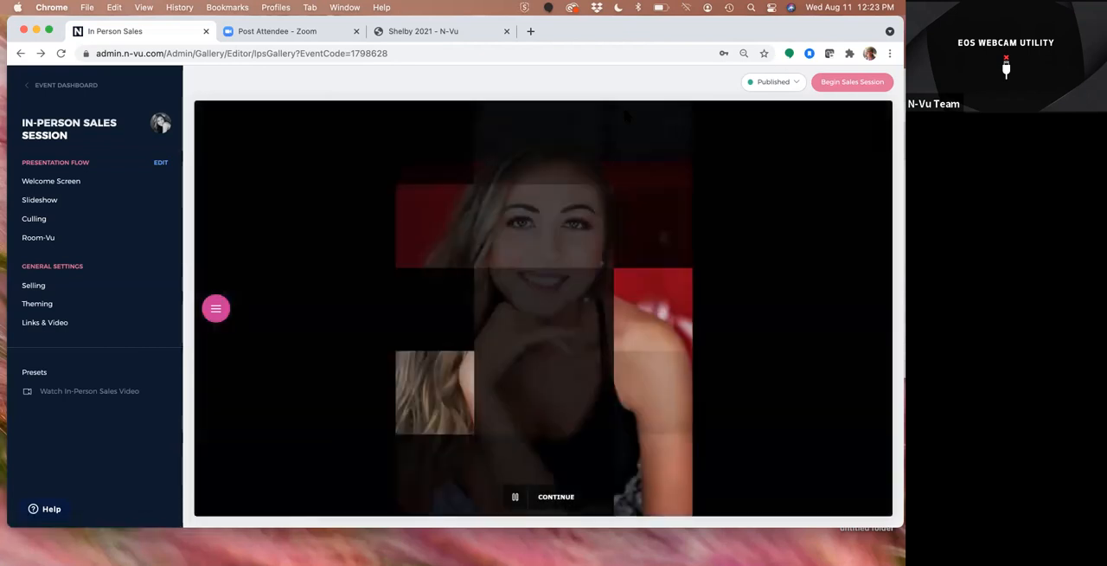